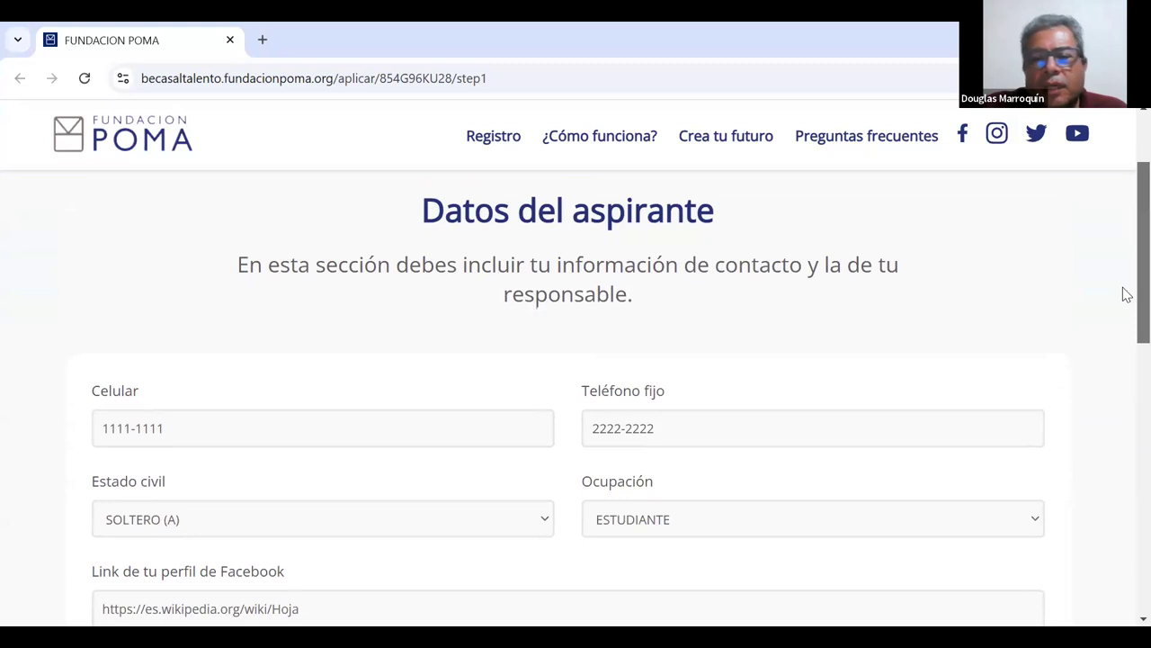
Step: Review the applicant's contact details, birthplace and place of residence in step 1 of the application form
scroll(1124, 306, "down", 1)
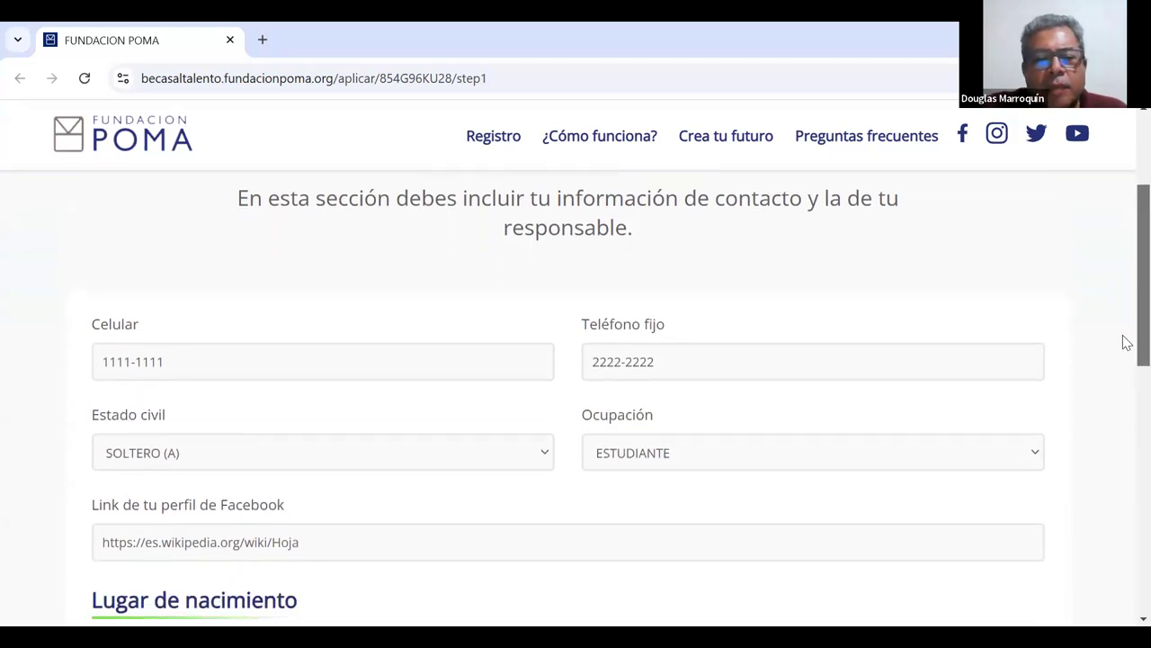
scroll(1126, 342, "down", 1)
scroll(1126, 353, "down", 1)
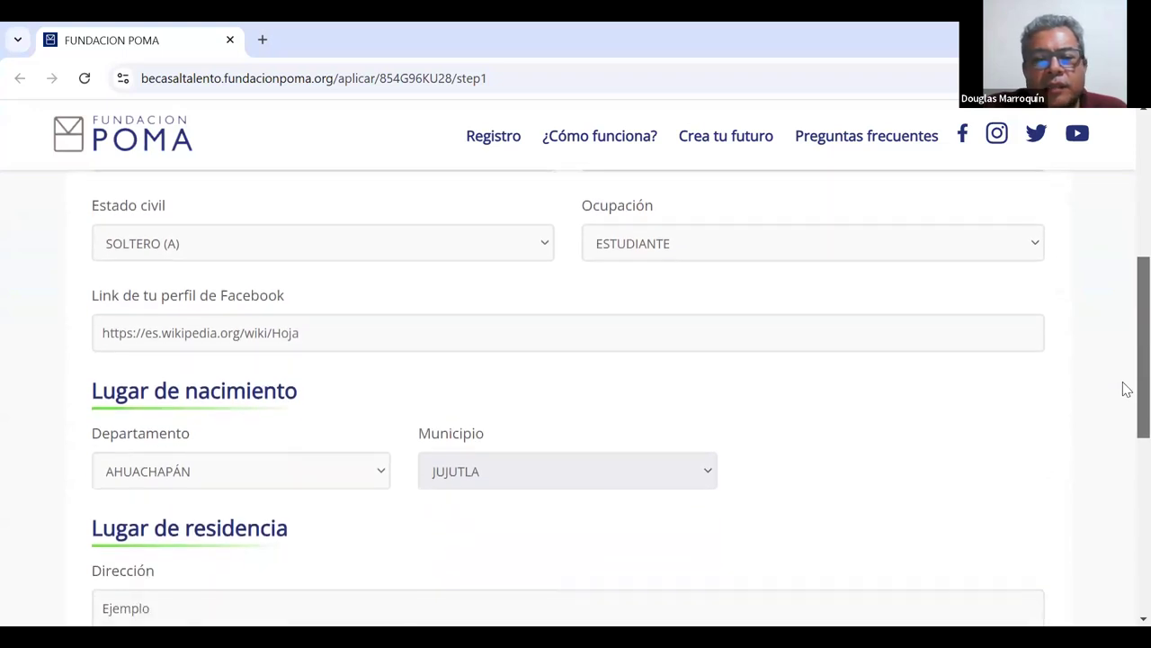
scroll(1125, 367, "up", 1)
scroll(1126, 369, "down", 1)
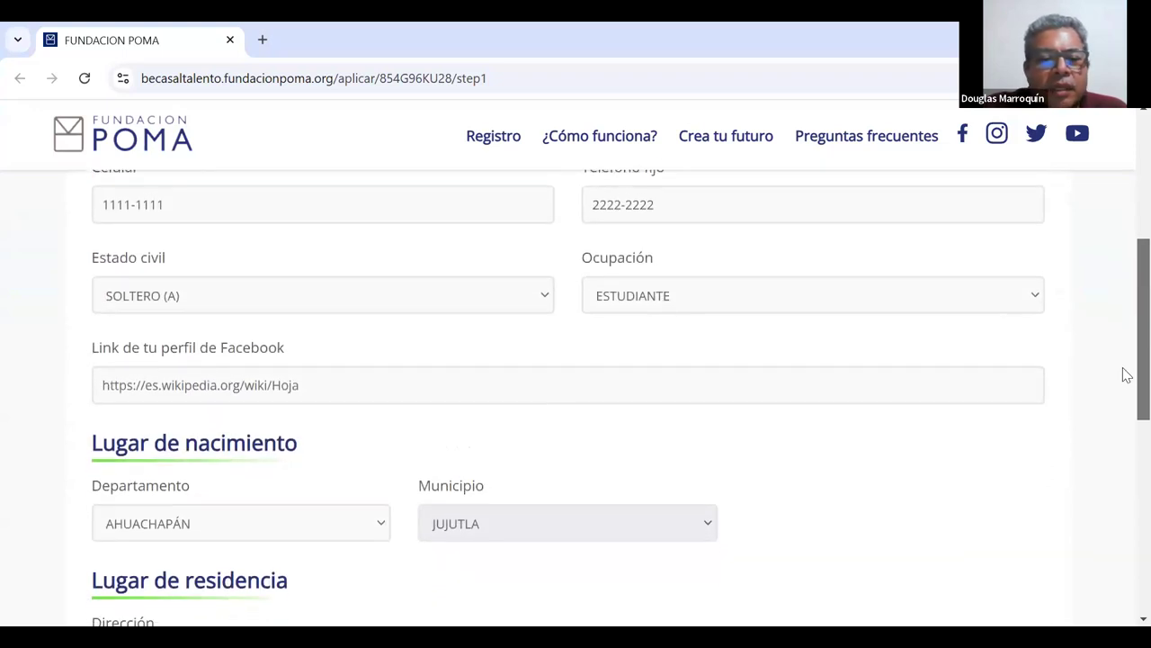
scroll(1125, 391, "down", 1)
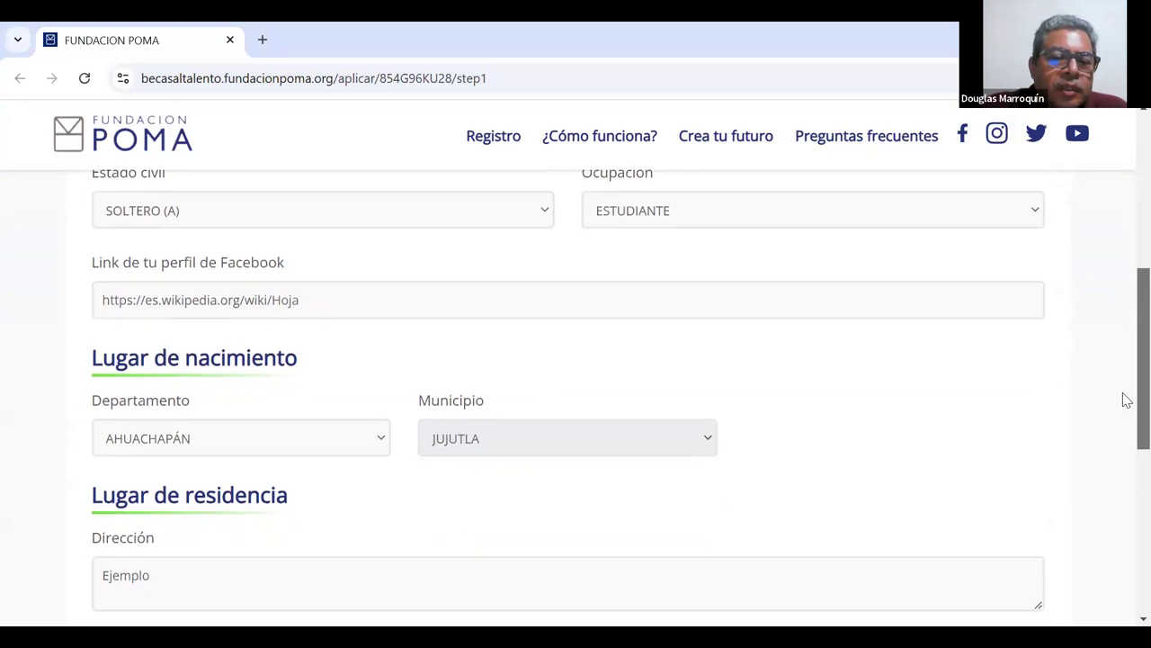
scroll(1126, 407, "down", 1)
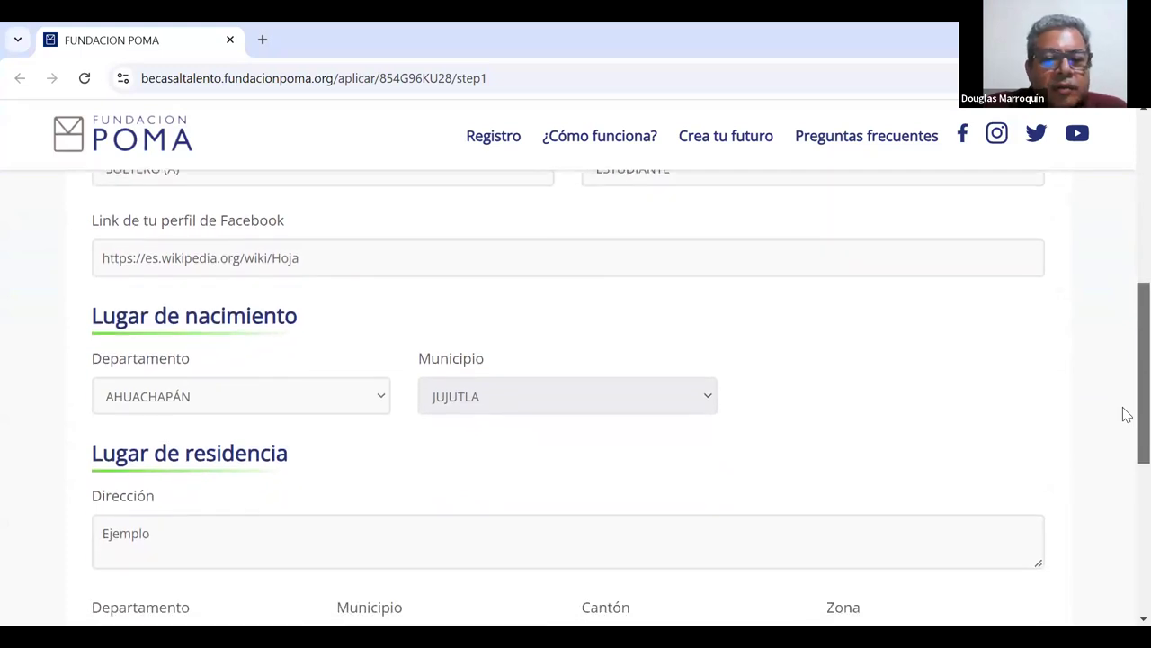
scroll(1126, 407, "up", 1)
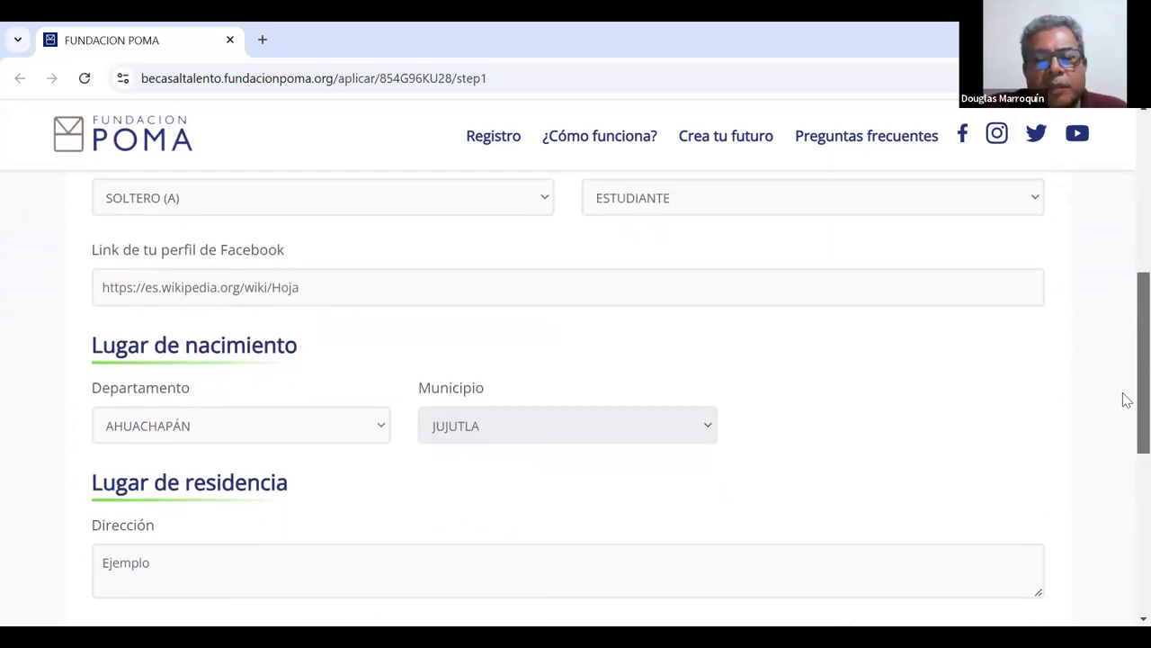
scroll(1126, 405, "down", 3)
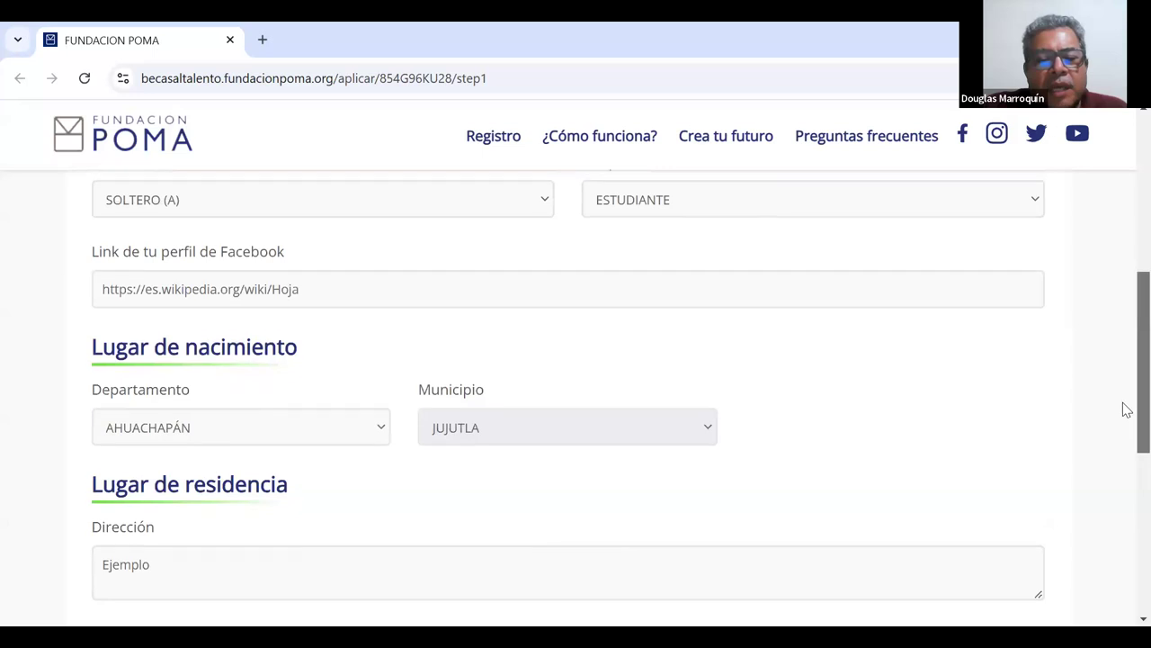
scroll(1126, 421, "down", 2)
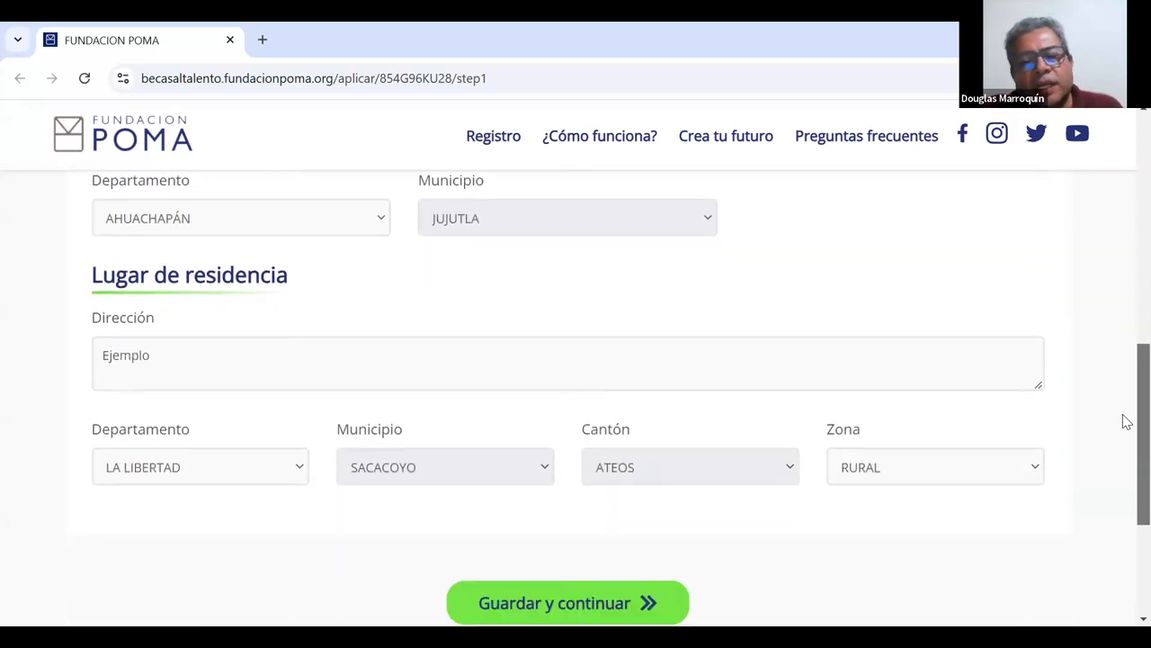
scroll(1126, 421, "down", 2)
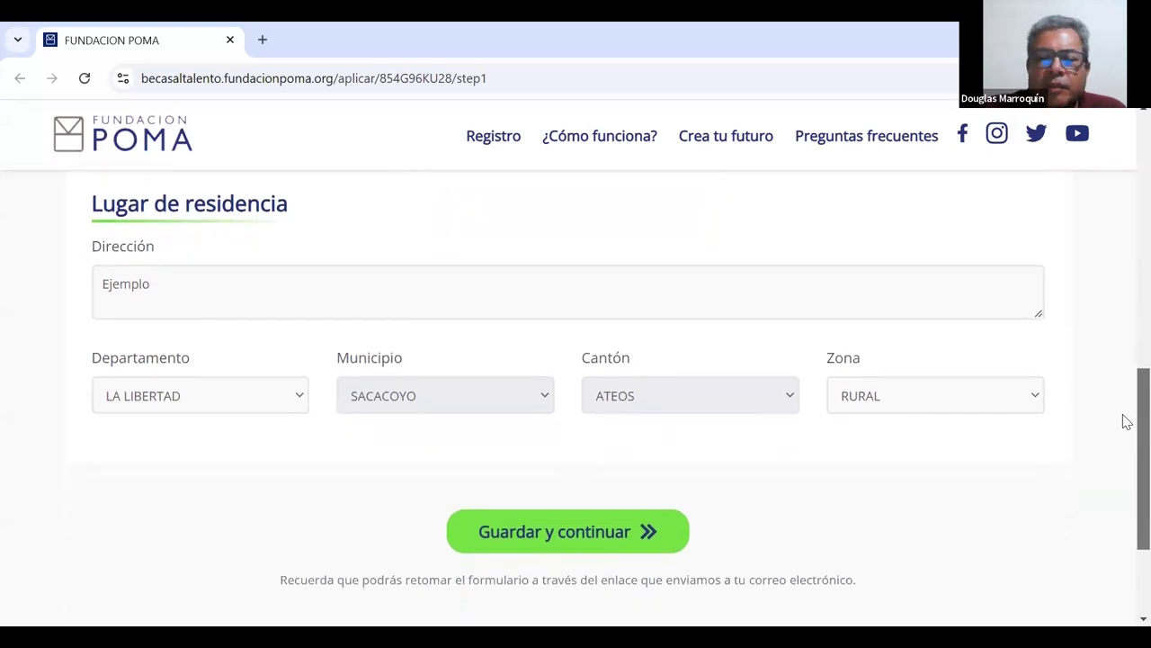
scroll(1126, 421, "down", 1)
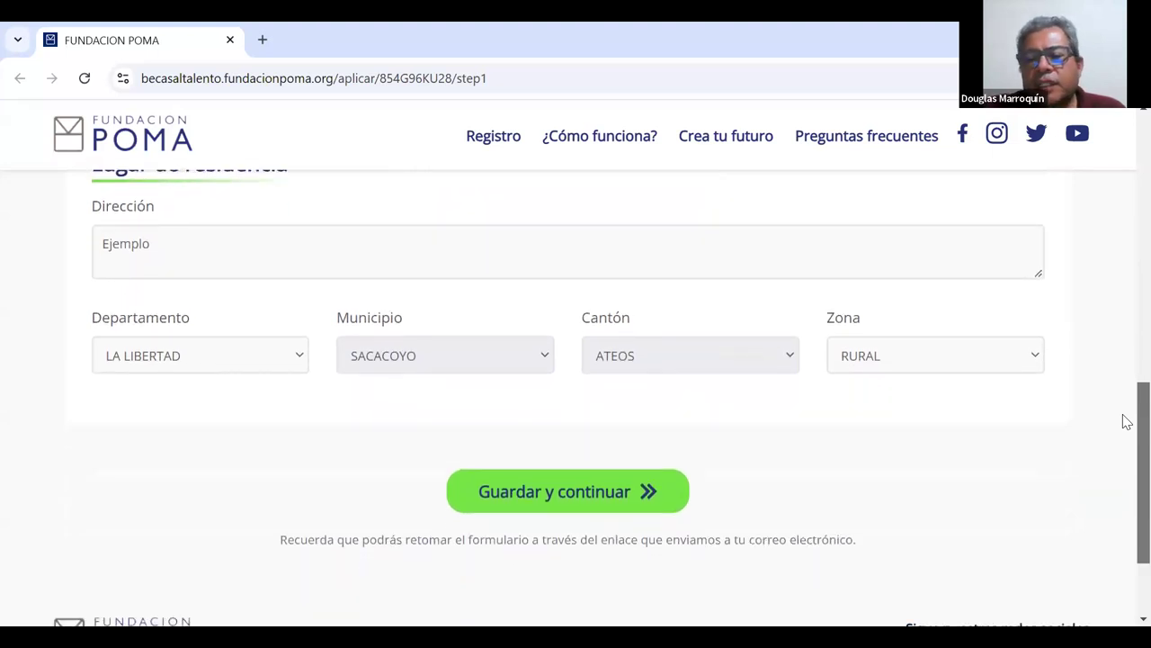
Step: Save the applicant data of step 1 and continue to step 2 of the form
left_click(596, 495)
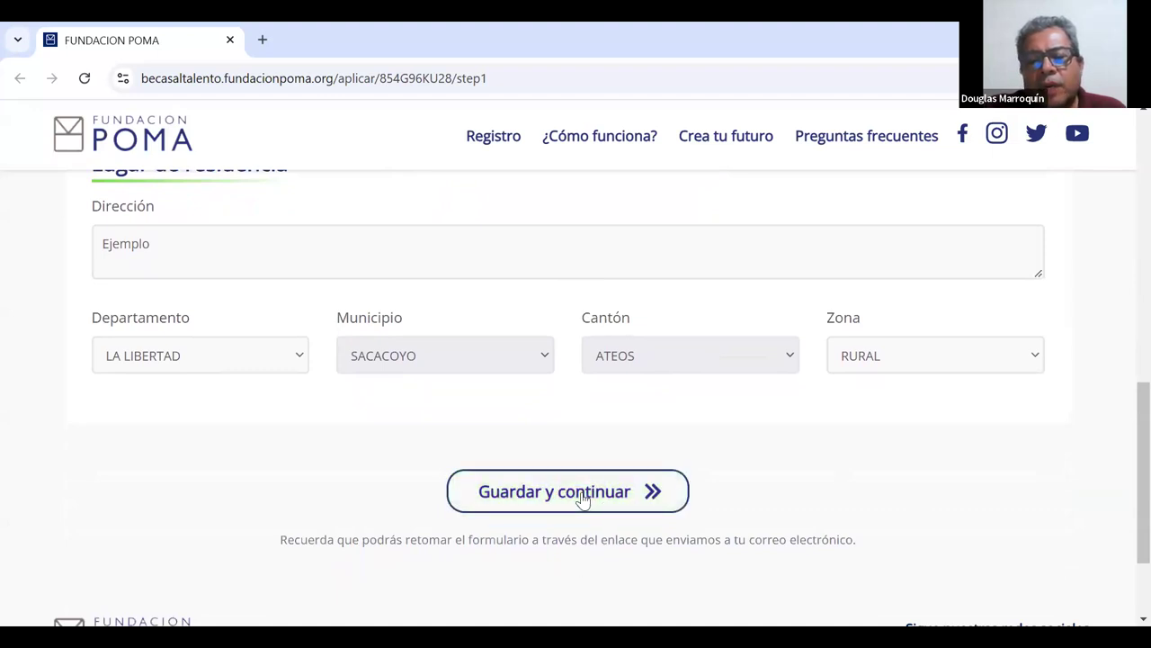
left_click(591, 497)
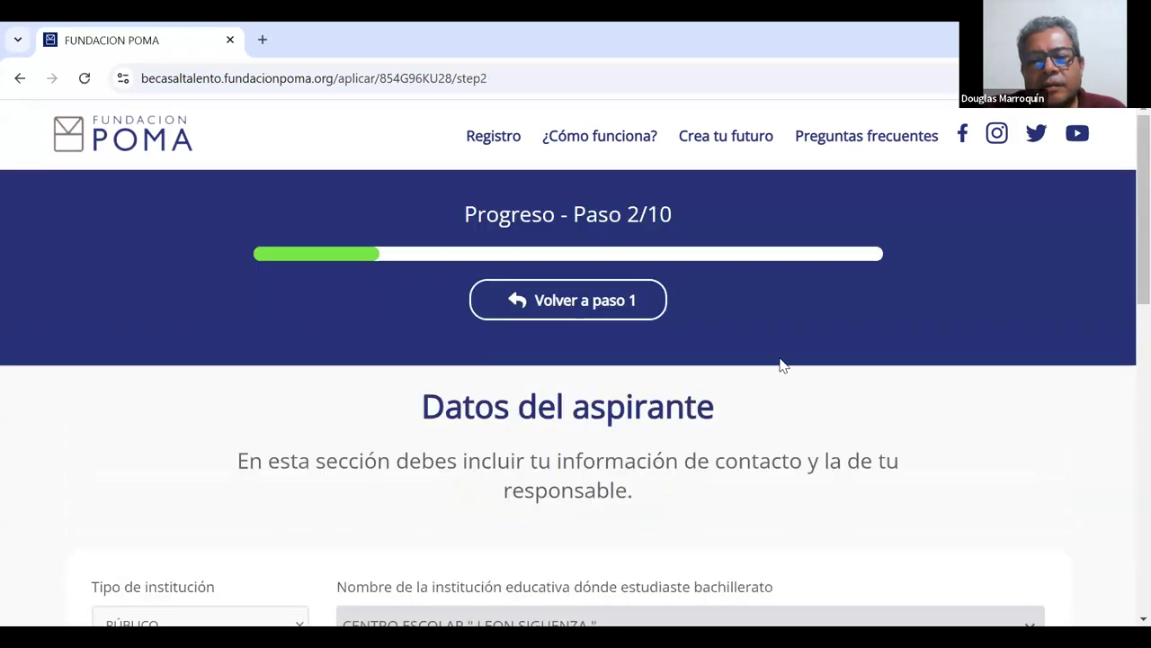
Step: Switch the institution type to PRIVADO and back to PÚBLICO
scroll(1124, 216, "down", 3)
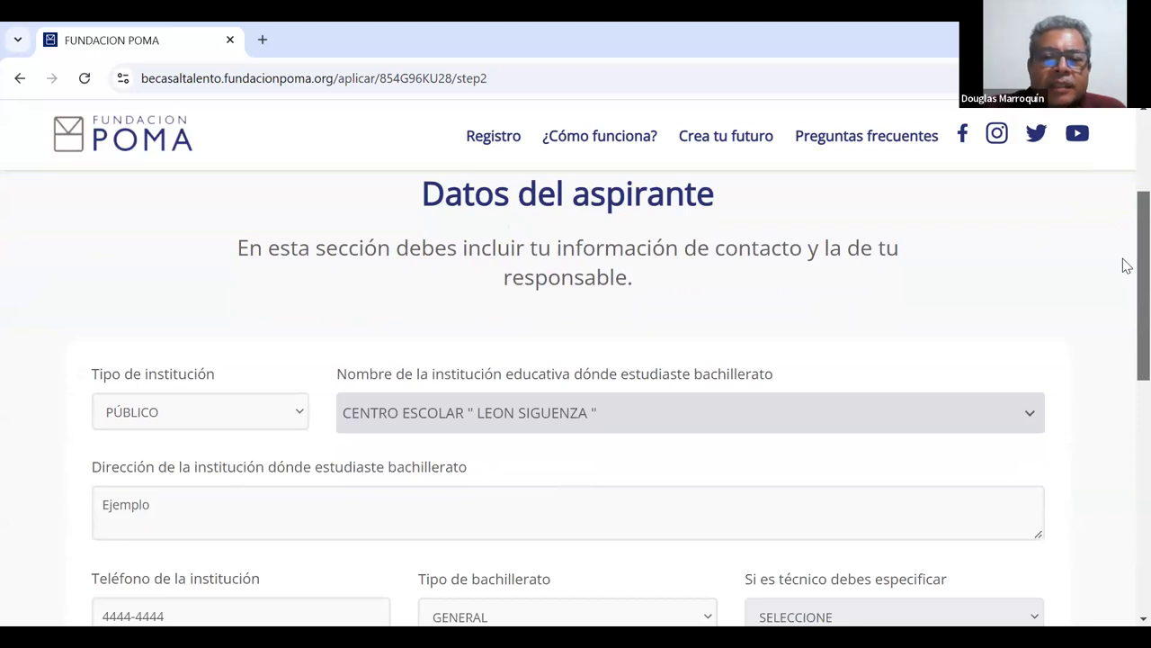
scroll(1124, 265, "down", 1)
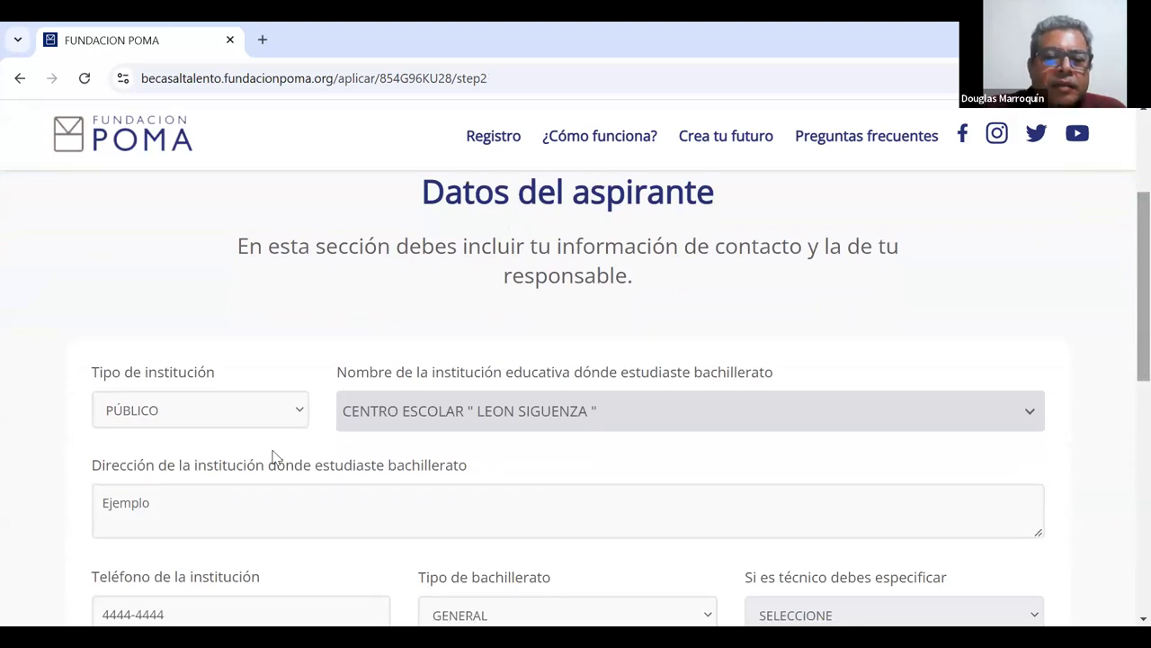
left_click(296, 412)
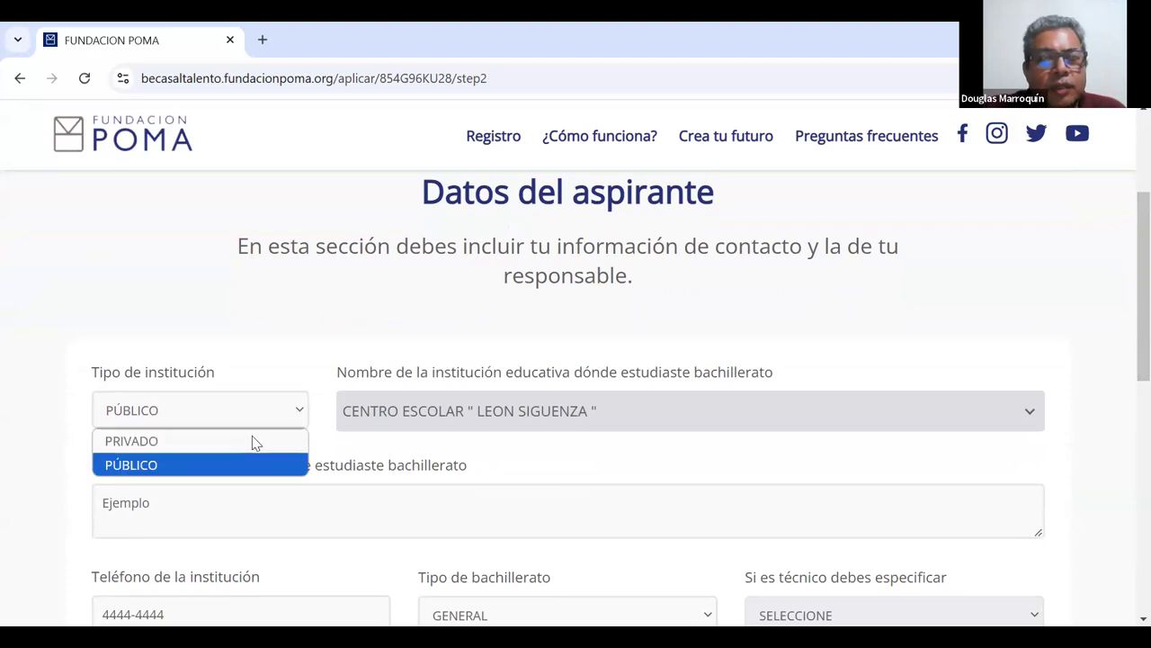
left_click(253, 442)
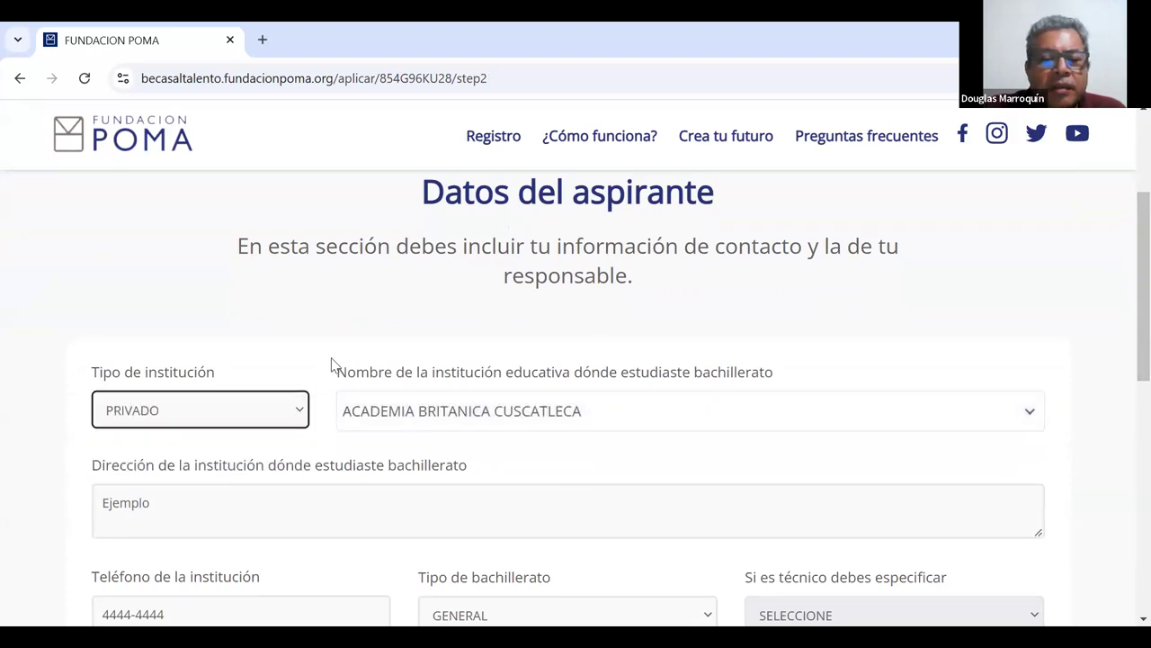
left_click(302, 415)
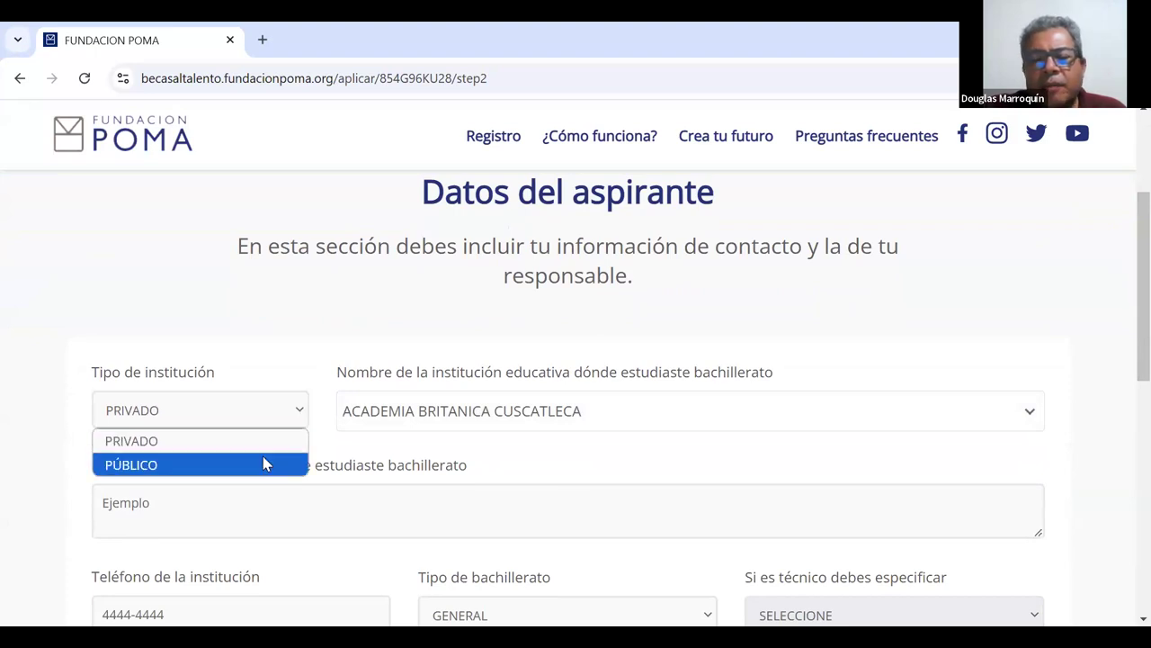
left_click(264, 464)
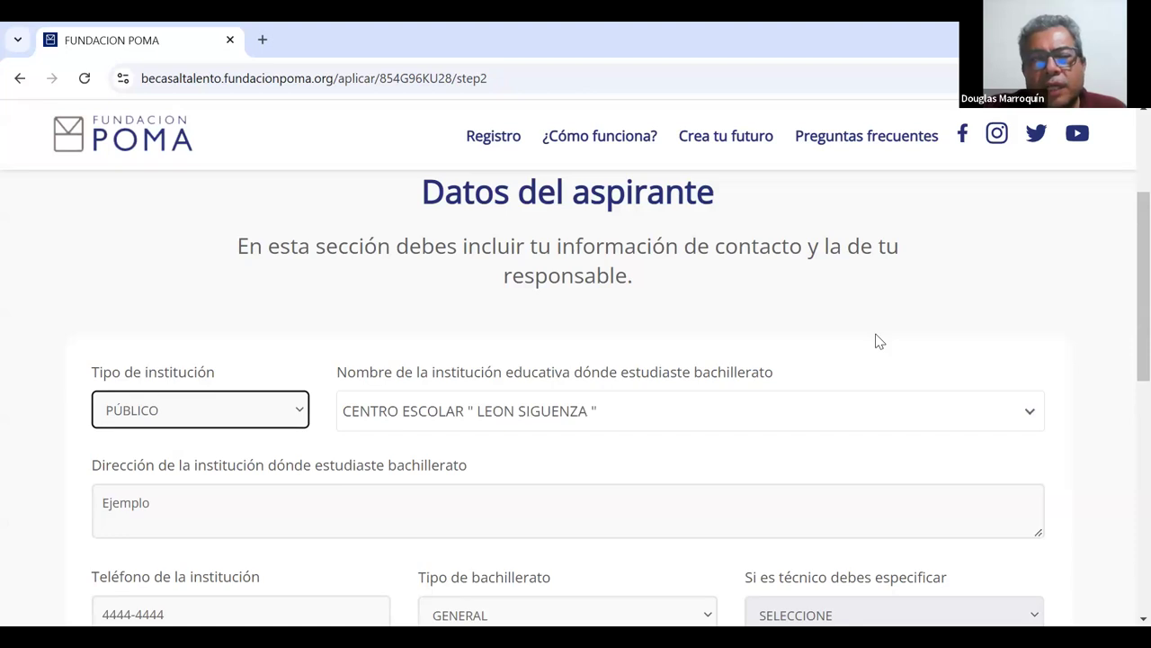
Step: Review the school address, phone, monthly fee, grades and career fields, and examine the available types of bachillerato
scroll(1126, 220, "down", 1)
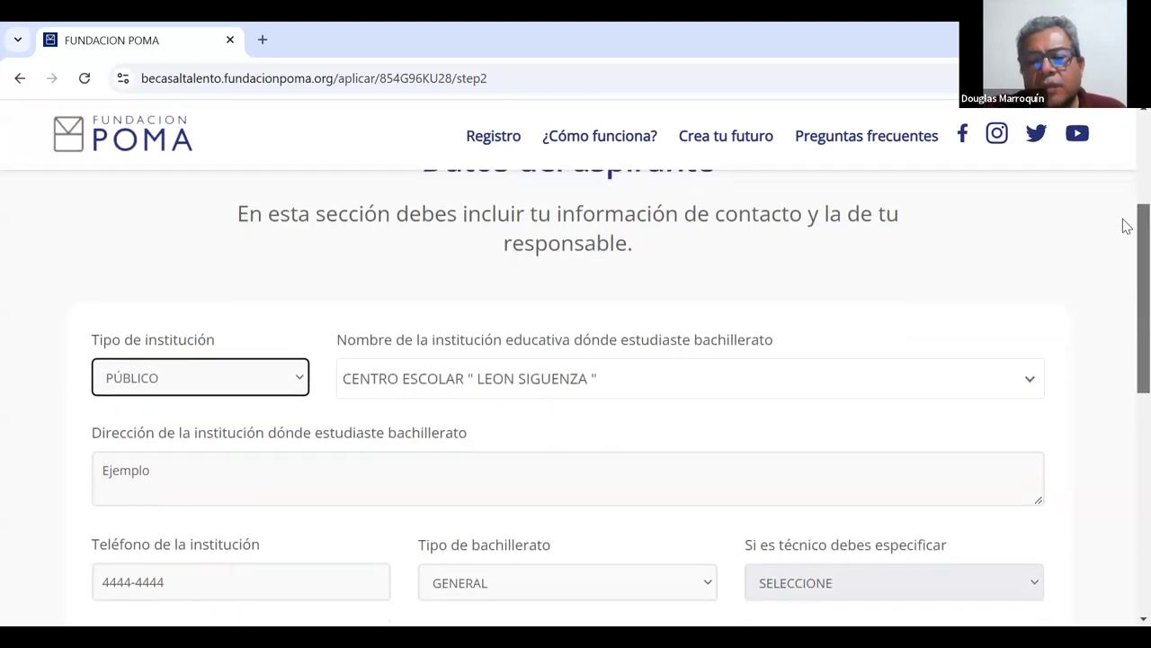
scroll(1125, 243, "down", 1)
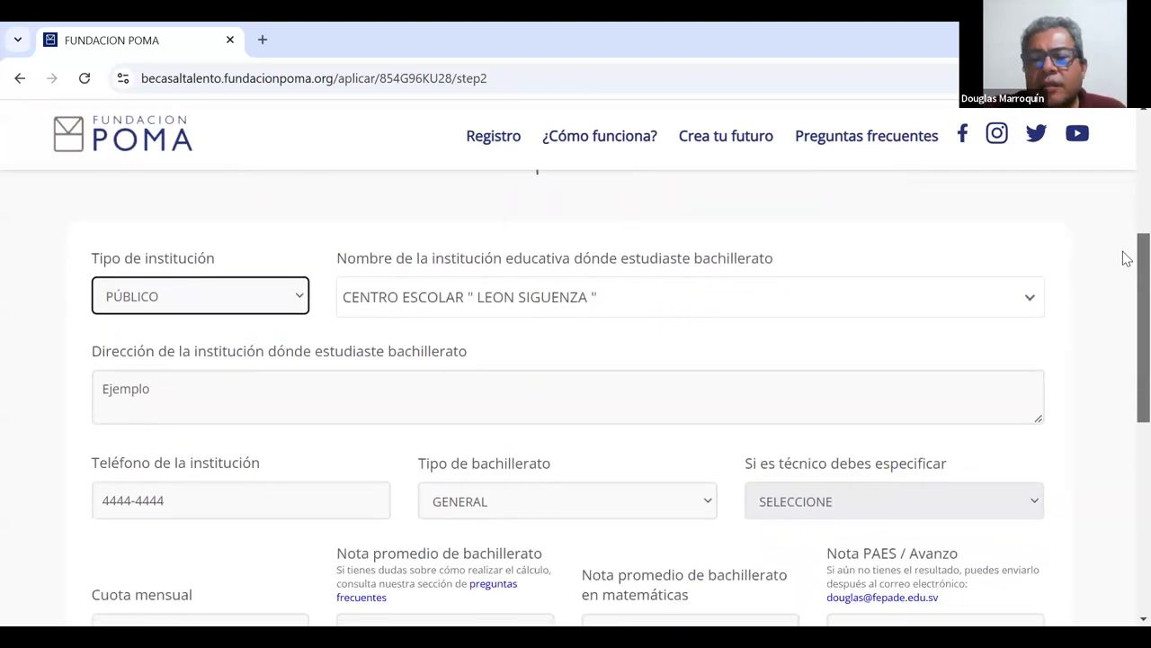
scroll(1126, 265, "down", 1)
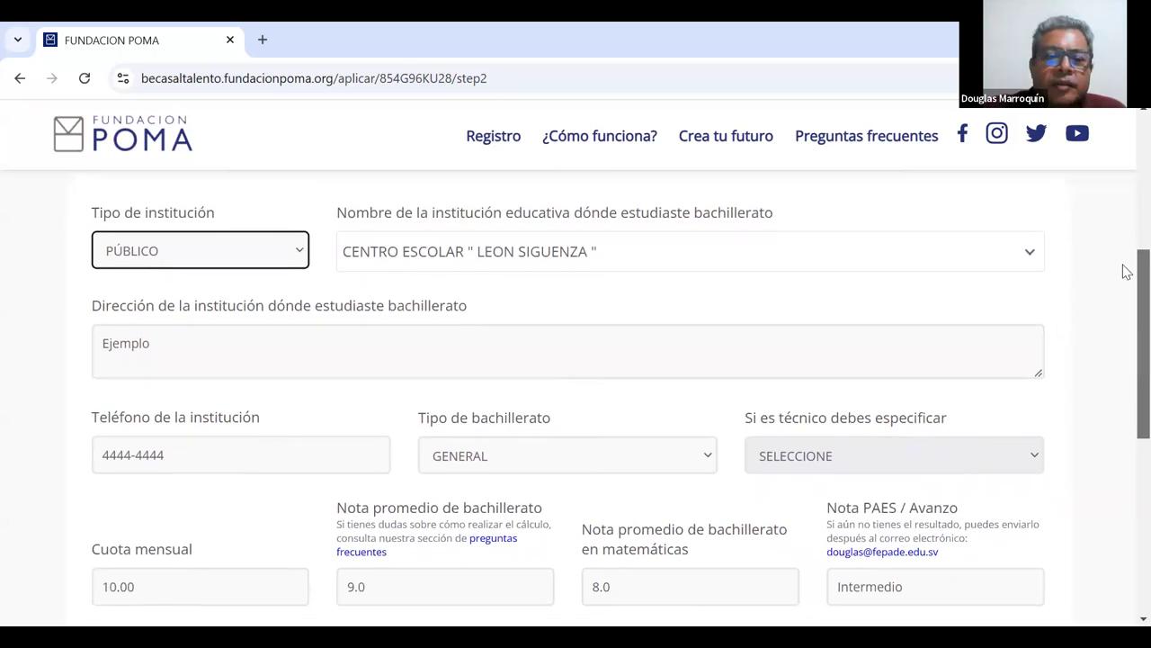
scroll(1124, 274, "down", 1)
scroll(1126, 297, "down", 1)
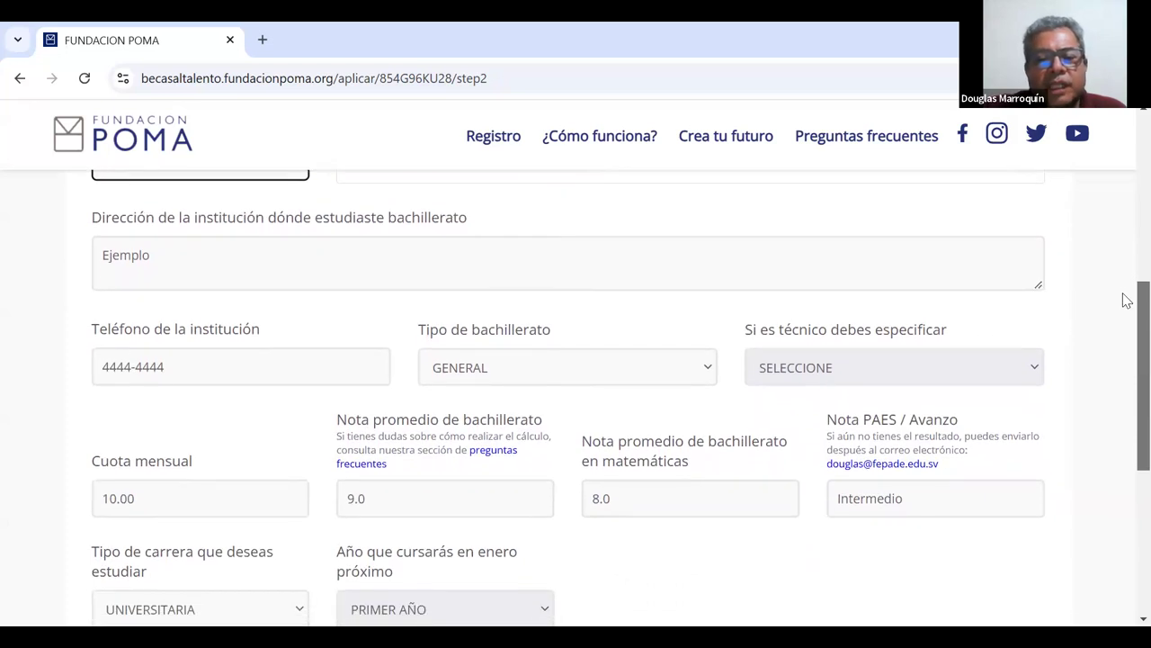
scroll(1126, 302, "down", 1)
scroll(1126, 313, "down", 1)
scroll(1124, 312, "down", 1)
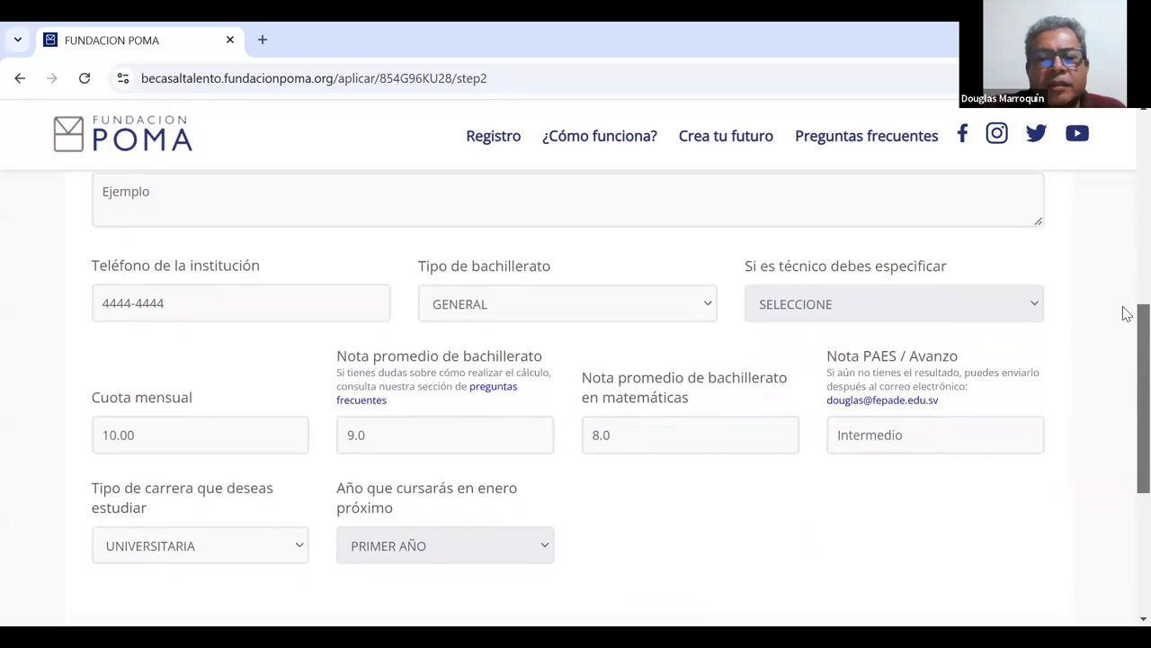
left_click(717, 304)
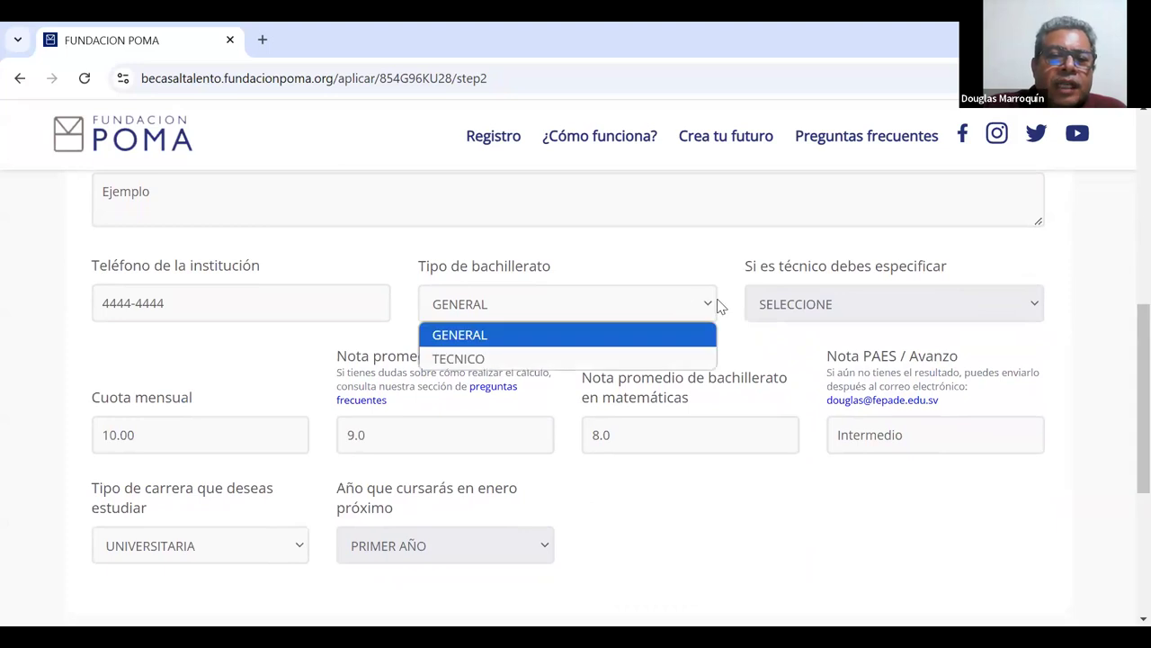
left_click(709, 371)
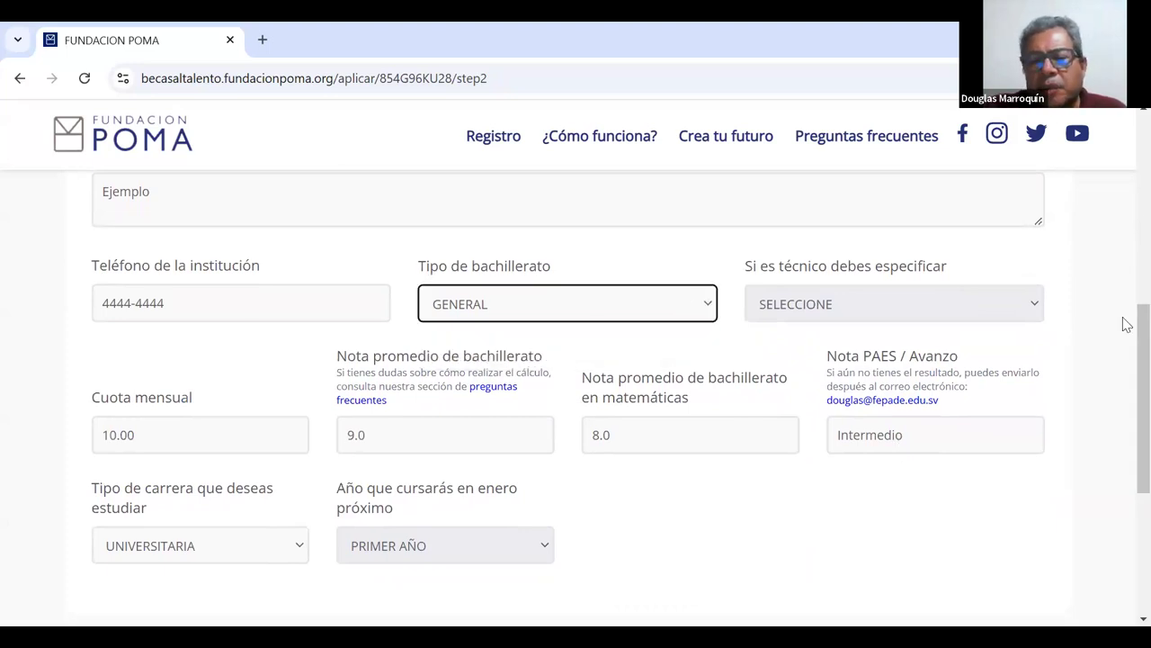
Step: Set the desired career type to TECNICA and the year to be studied next January to SEGUNDO AÑO
scroll(1124, 323, "down", 2)
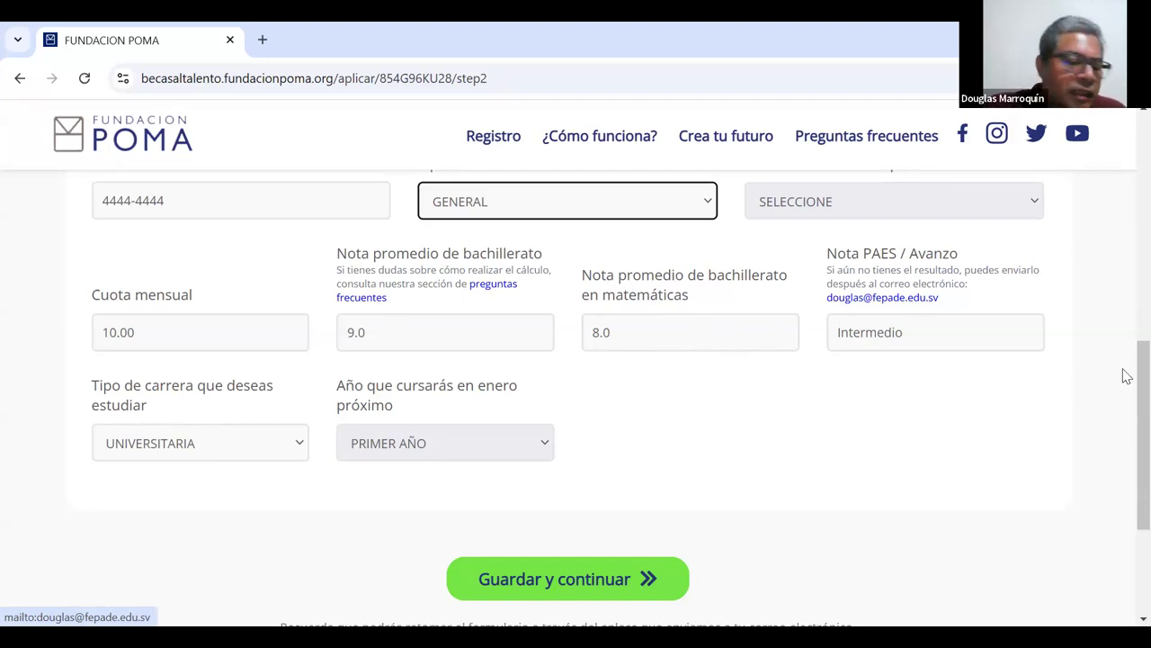
scroll(1124, 386, "down", 1)
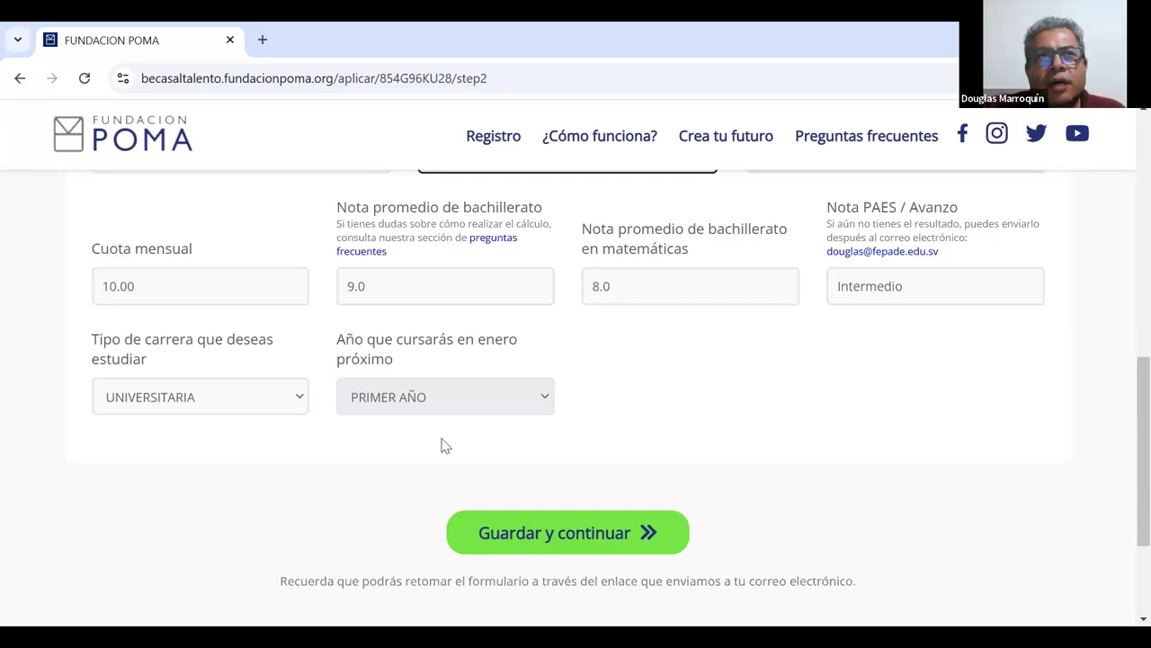
left_click(303, 408)
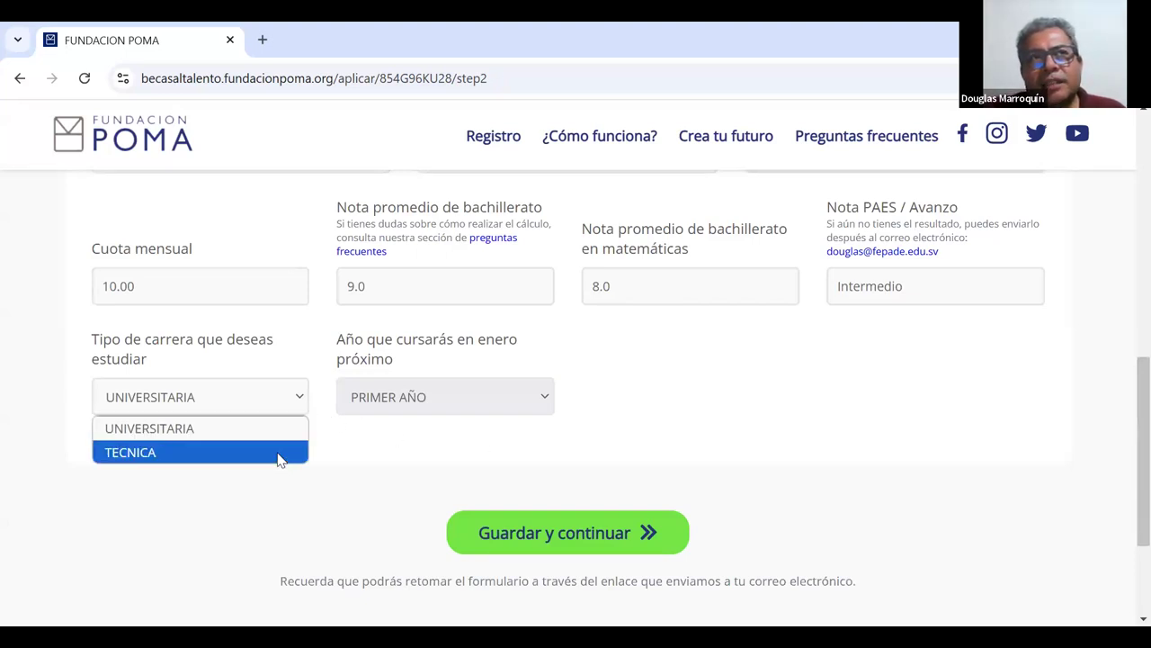
left_click(279, 454)
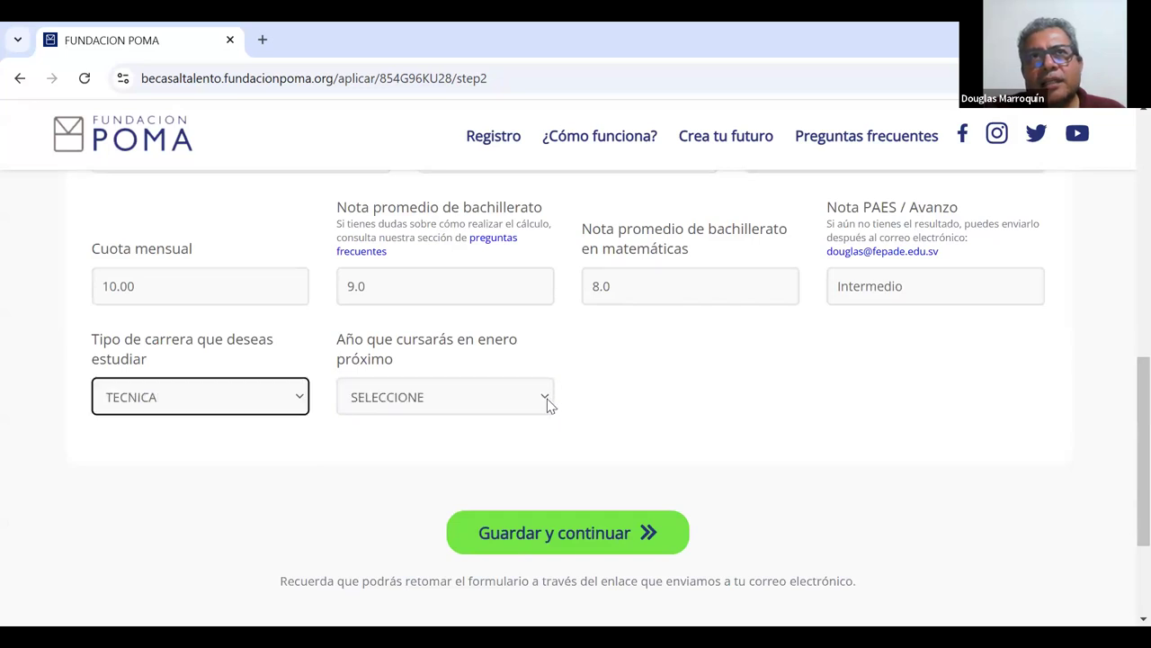
left_click(546, 402)
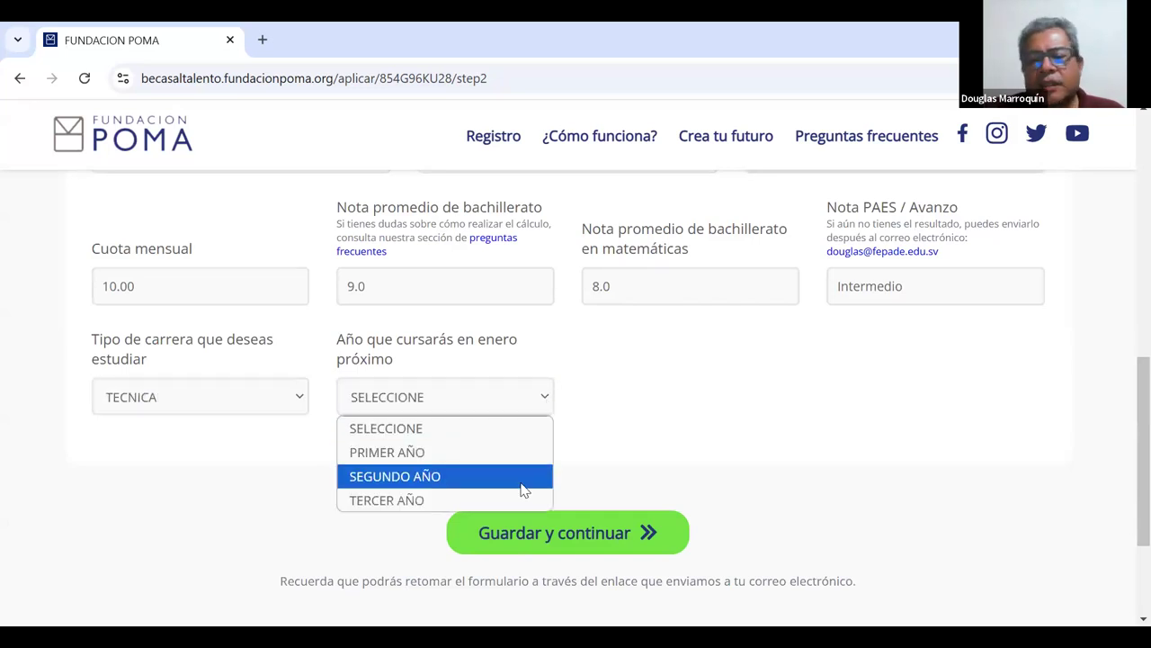
left_click(524, 477)
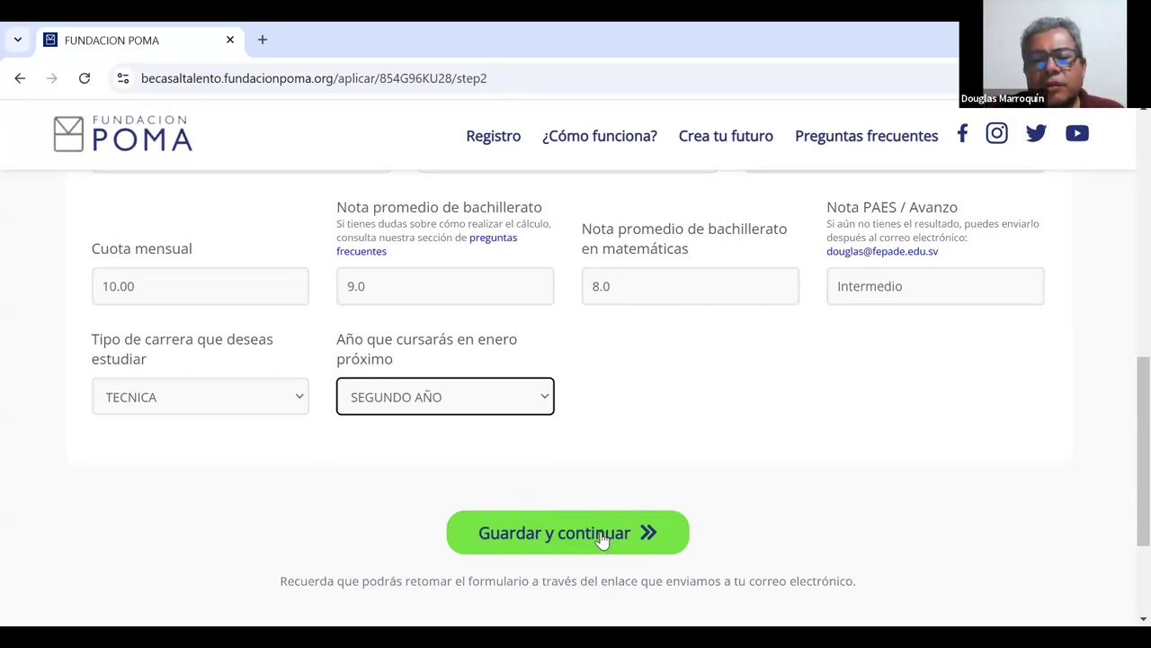
Step: Save the academic data of step 2 and continue to the reference fields in the Referencia personal section
left_click(573, 534)
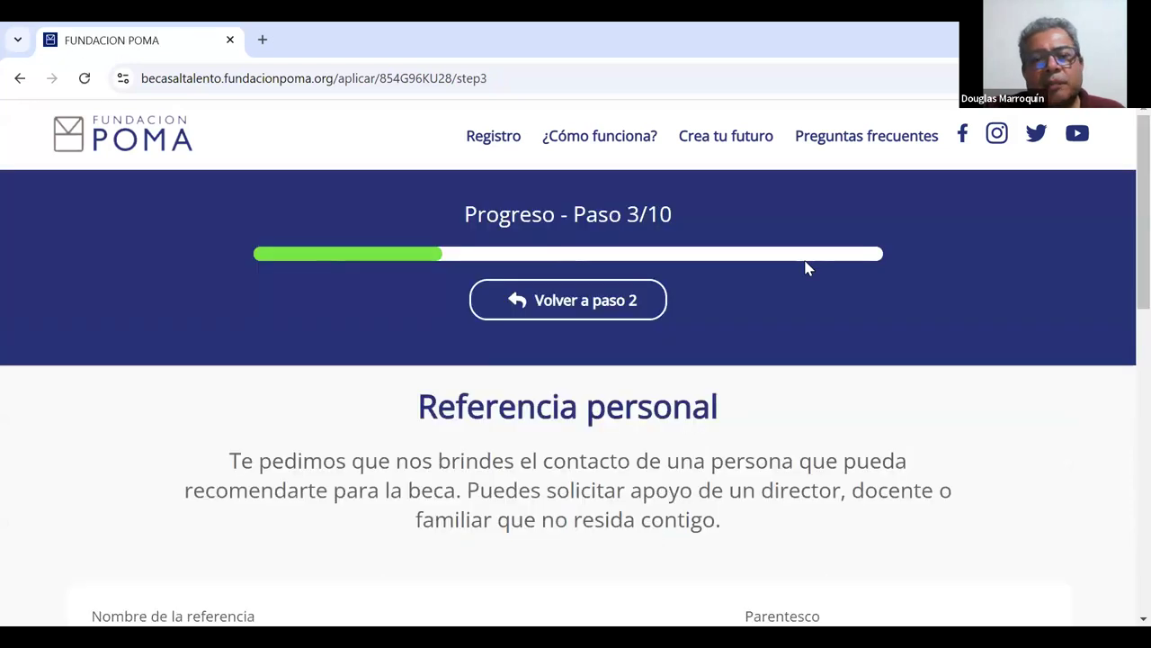
scroll(1124, 212, "down", 1)
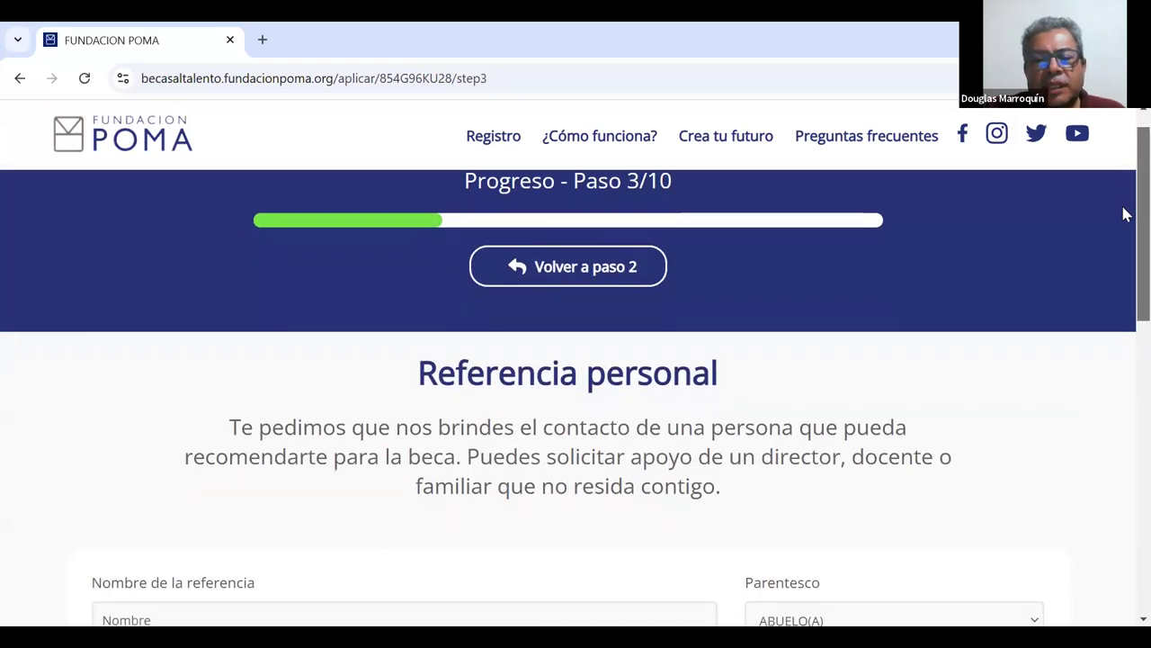
scroll(1124, 243, "down", 2)
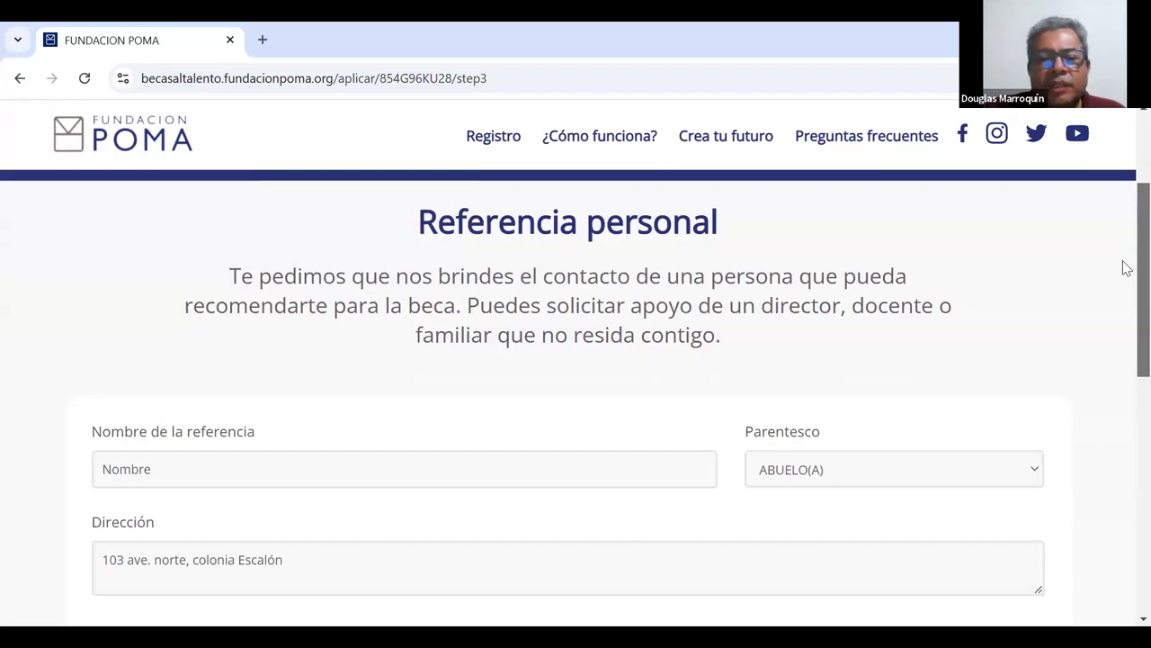
scroll(1127, 268, "down", 1)
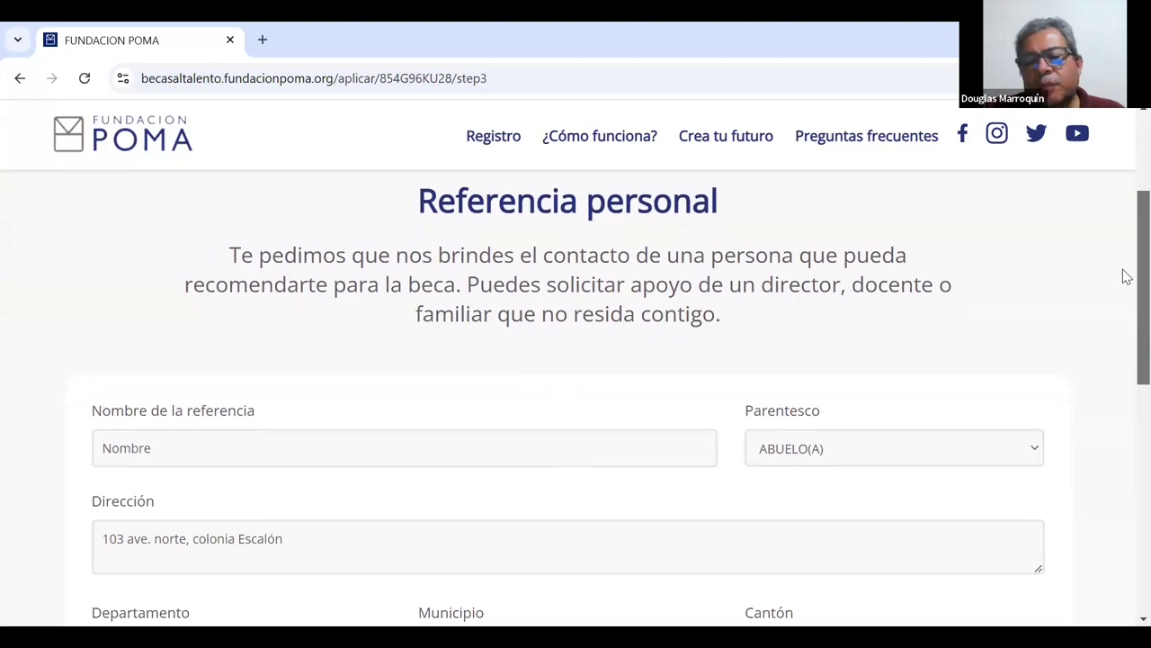
Step: Review the personal reference's name, relationship, address and contact fields, and save step 3 of the application
scroll(1127, 276, "down", 1)
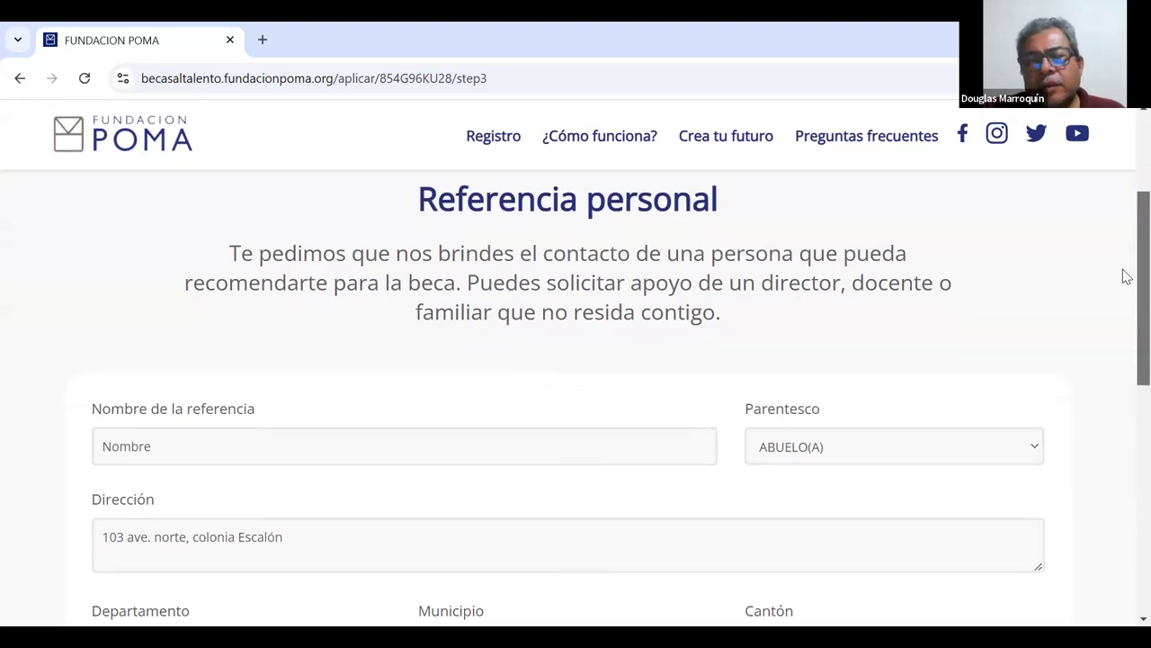
scroll(1127, 276, "down", 1)
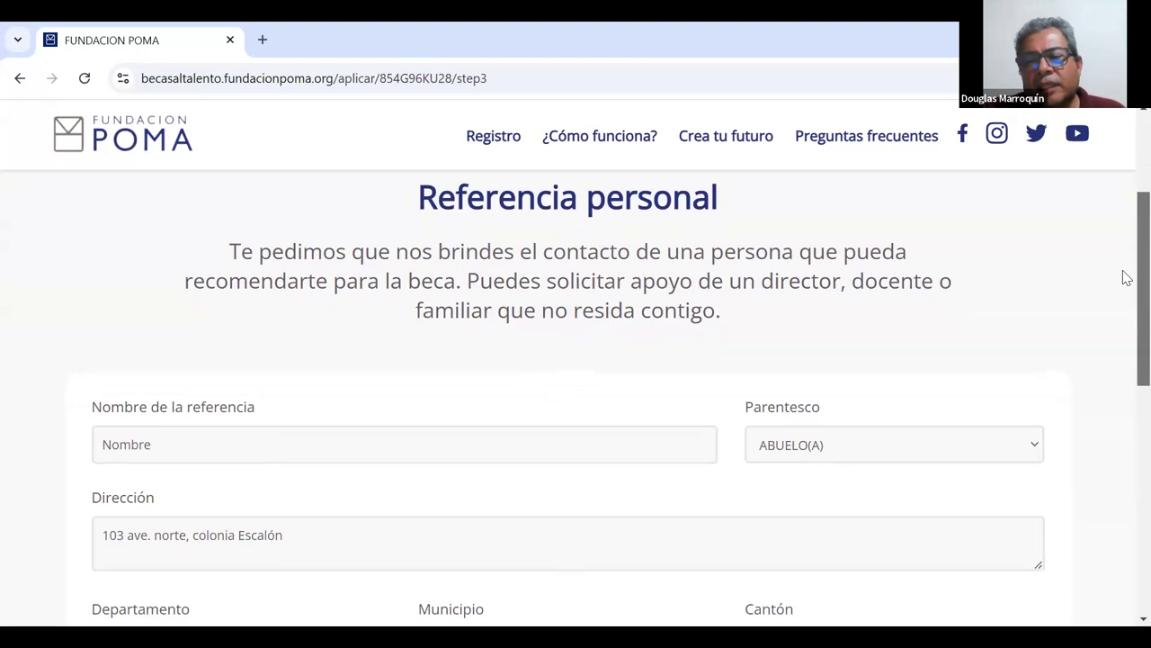
scroll(1127, 277, "down", 1)
scroll(1127, 279, "down", 2)
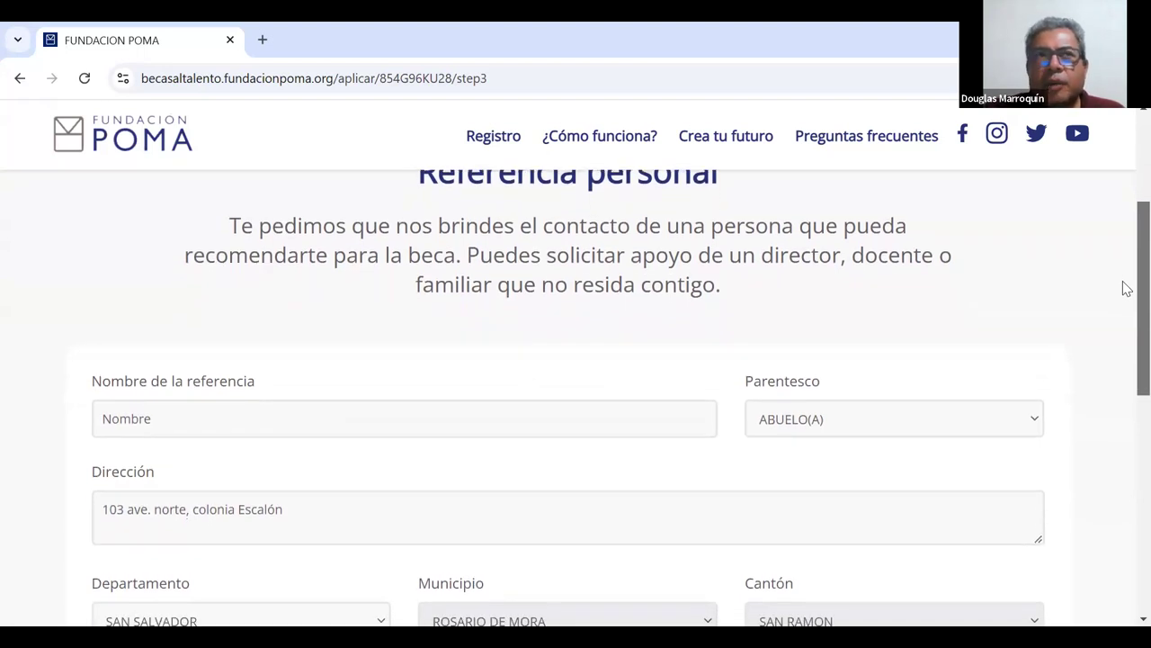
scroll(1125, 288, "down", 3)
scroll(1127, 340, "down", 1)
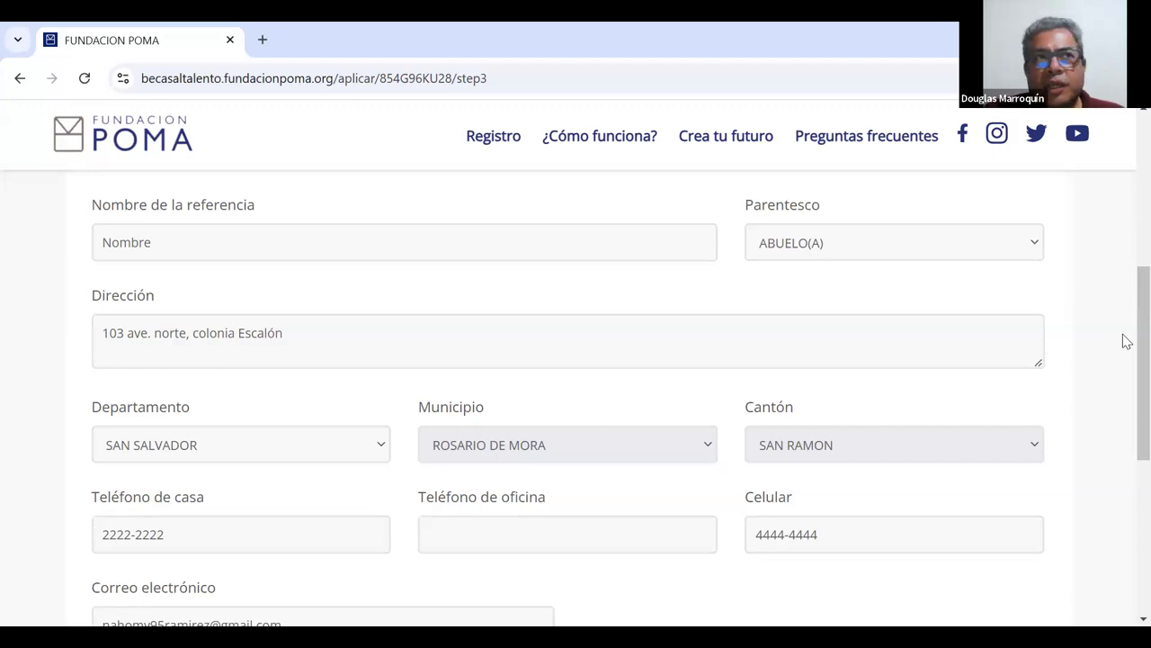
scroll(1127, 364, "down", 1)
scroll(1126, 372, "down", 2)
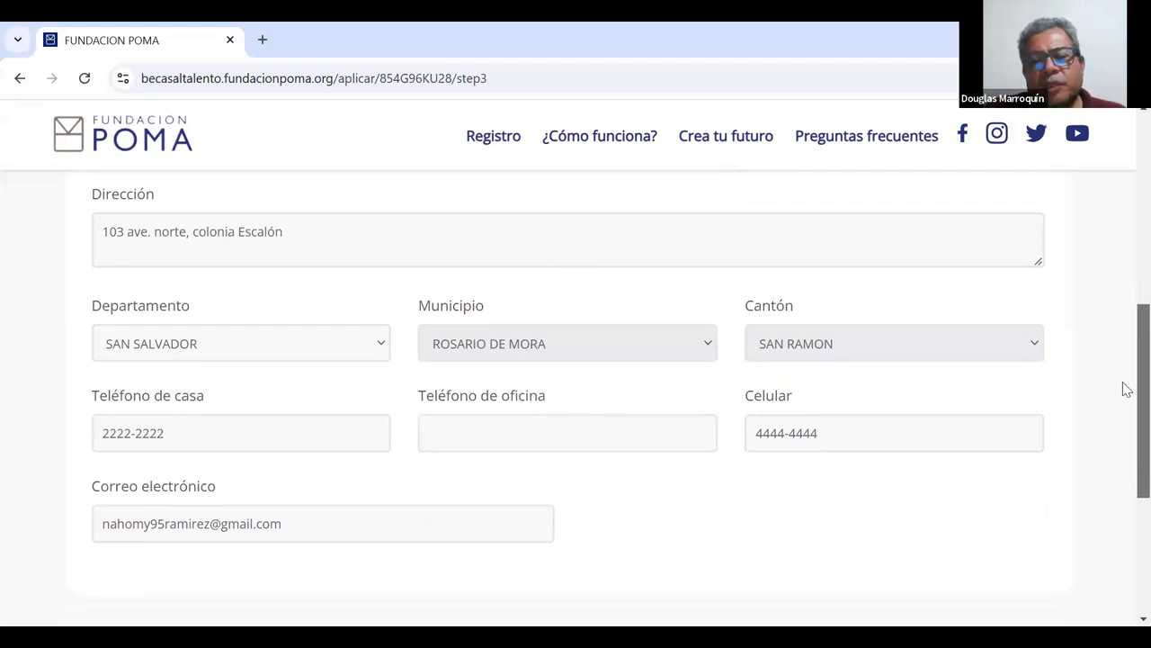
scroll(1125, 392, "down", 3)
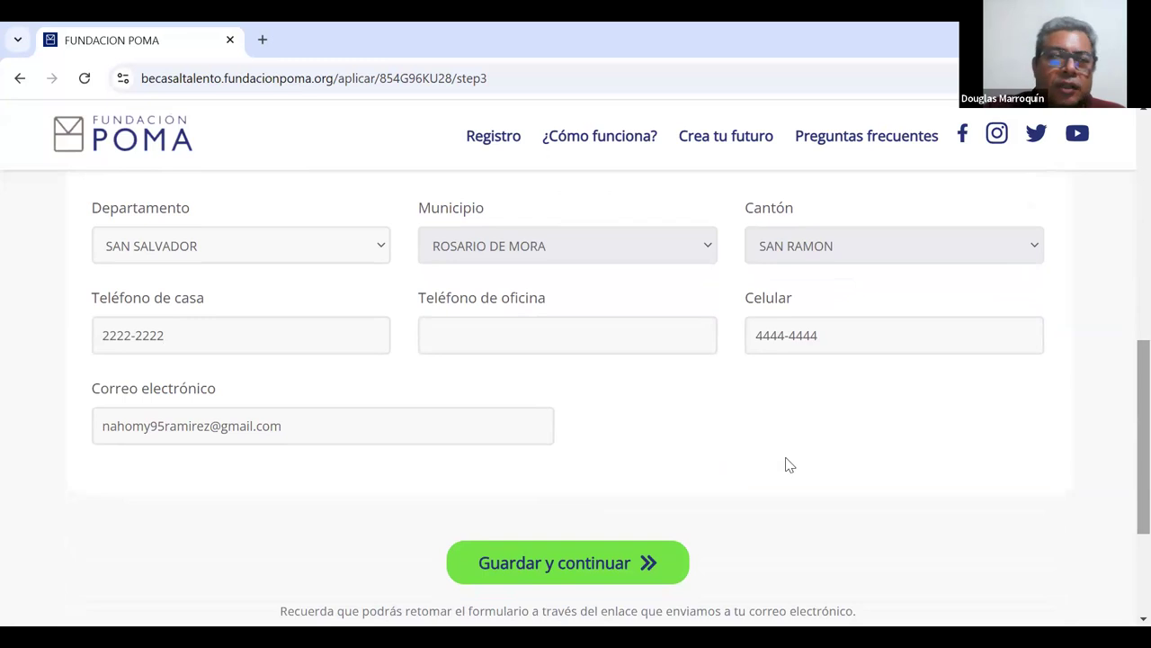
left_click(569, 564)
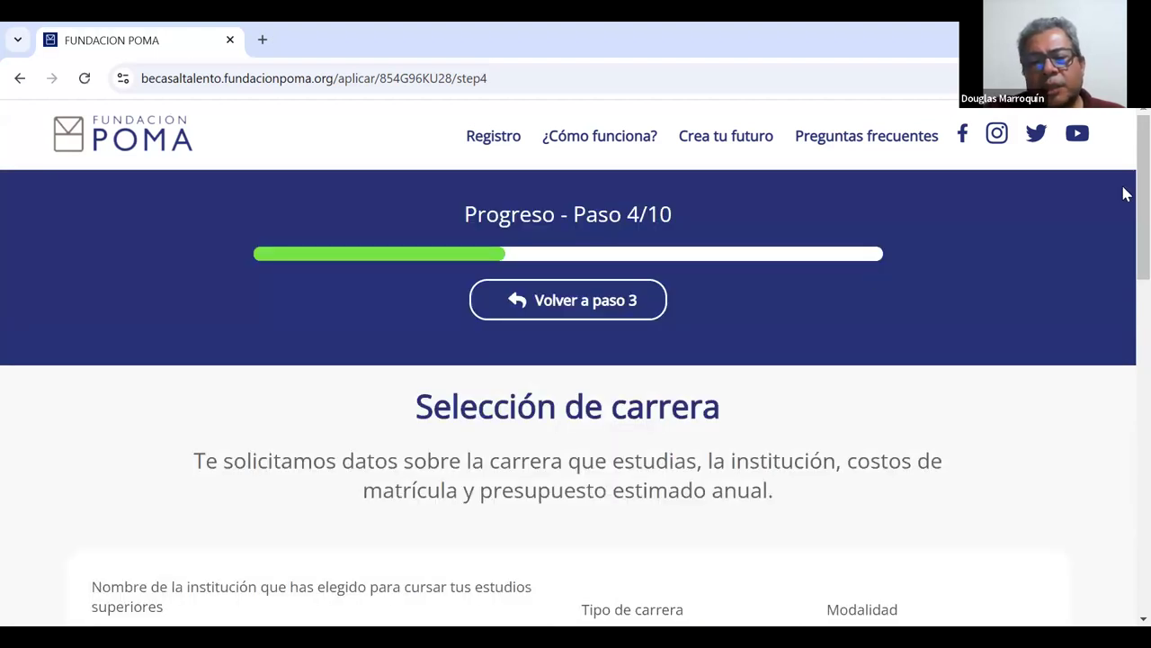
Step: Choose UNIVERSIDAD CATOLICA DE EL SALVADOR (SA) as the institution for higher studies in the Selección de carrera section
scroll(1125, 243, "down", 3)
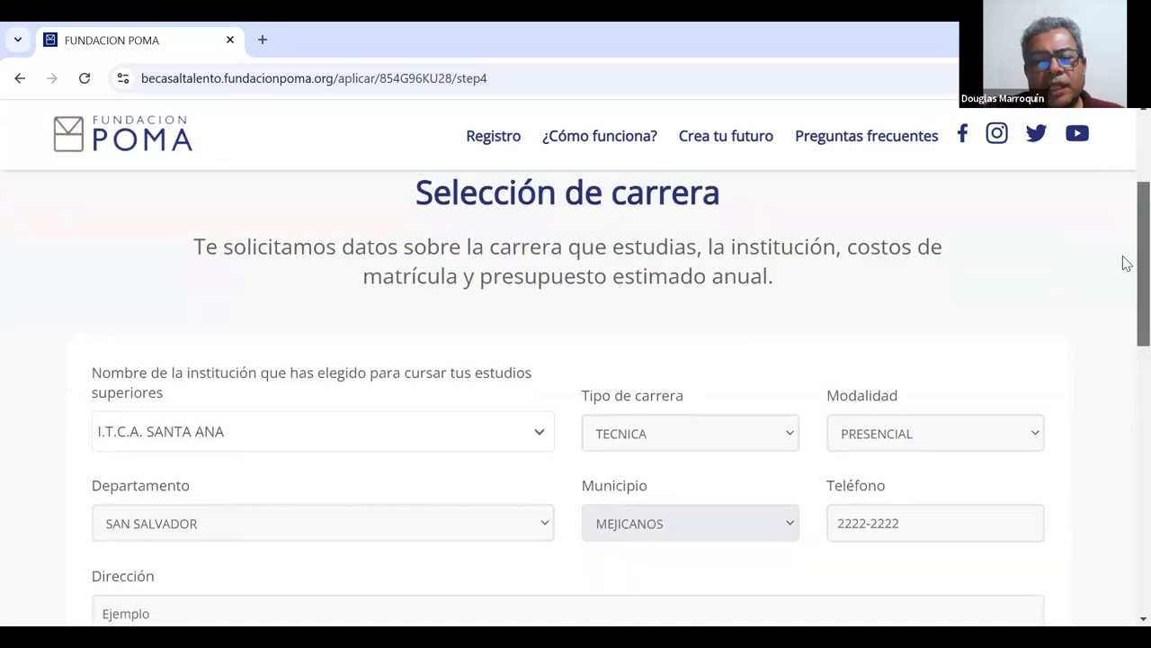
scroll(1124, 264, "down", 1)
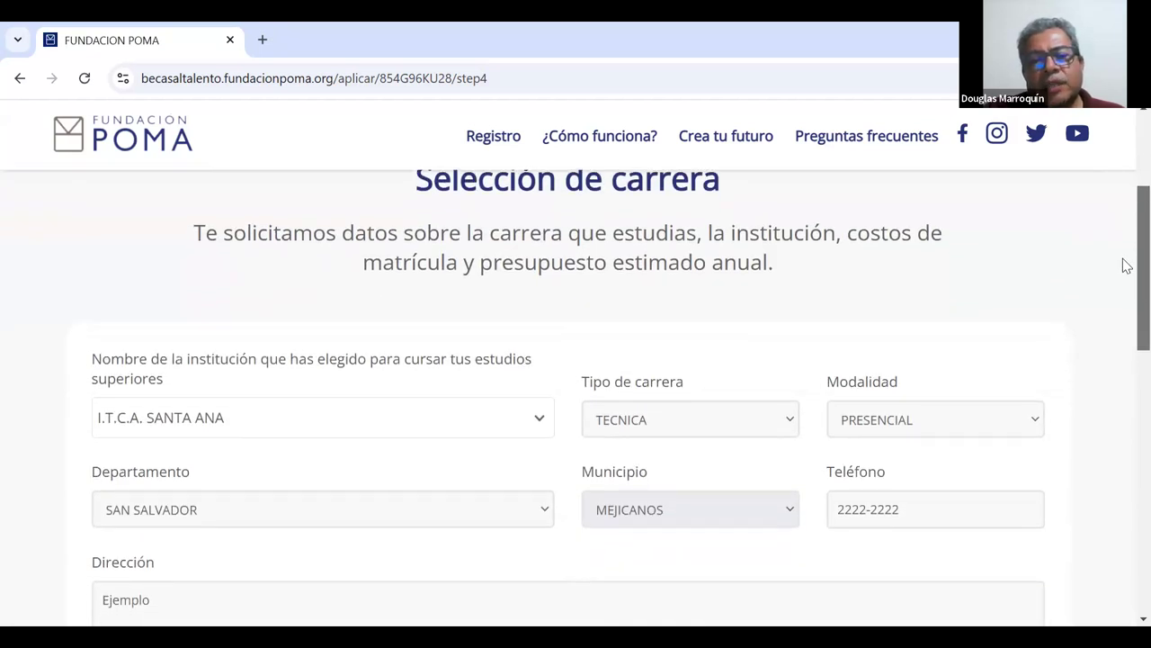
scroll(1127, 268, "down", 1)
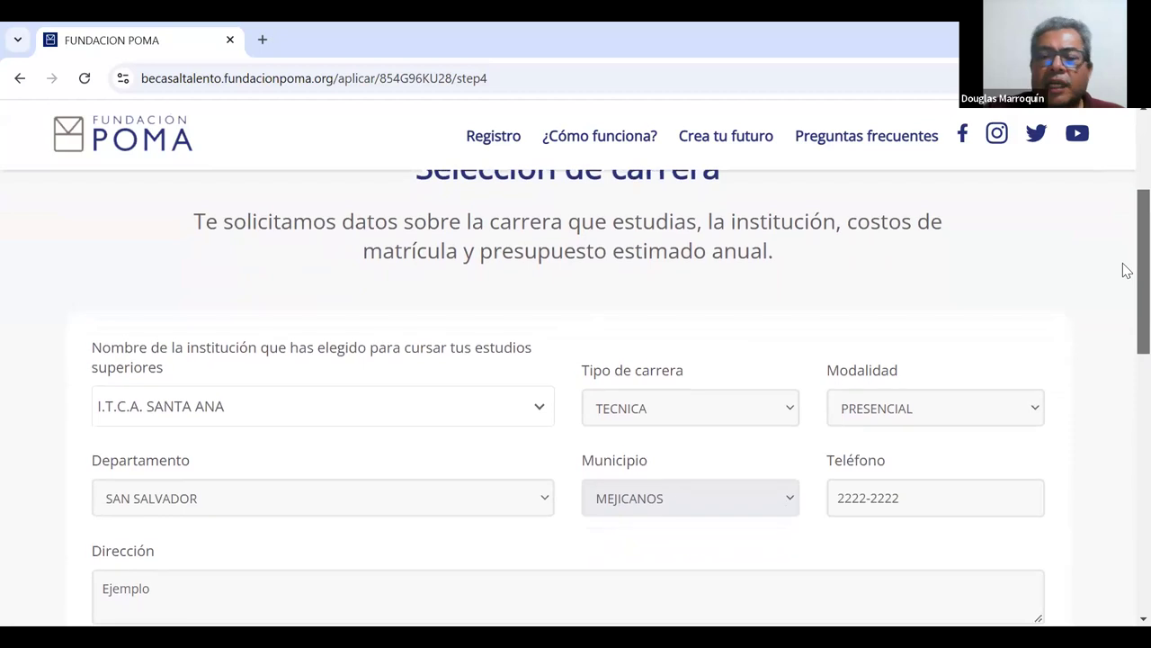
scroll(1126, 283, "down", 3)
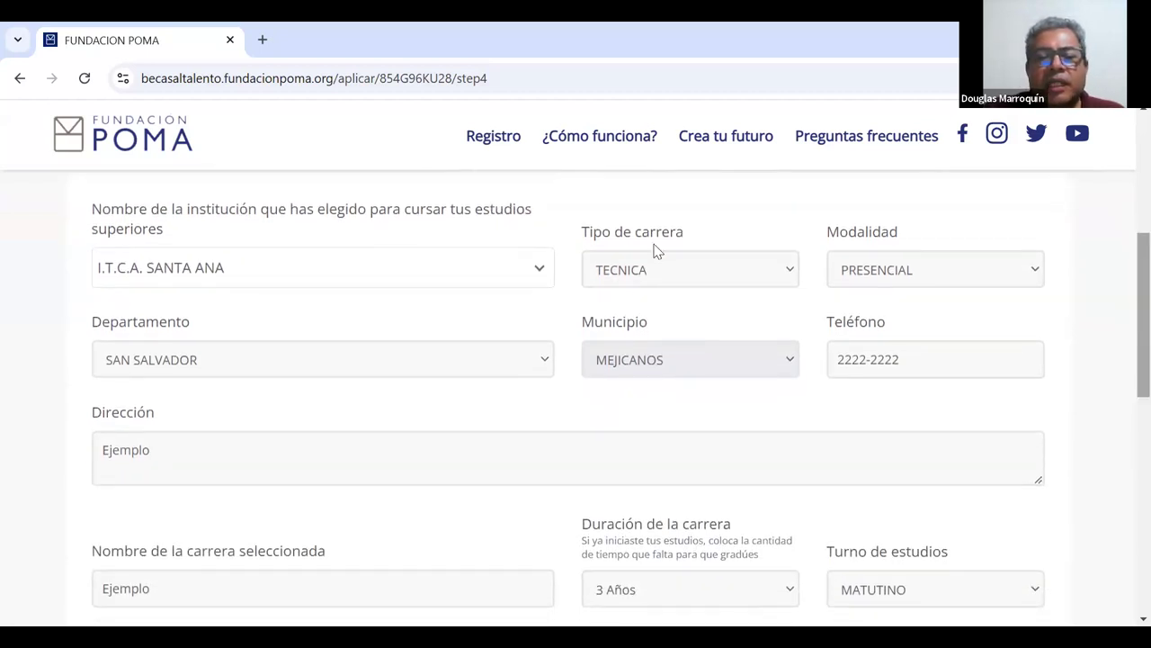
left_click(540, 272)
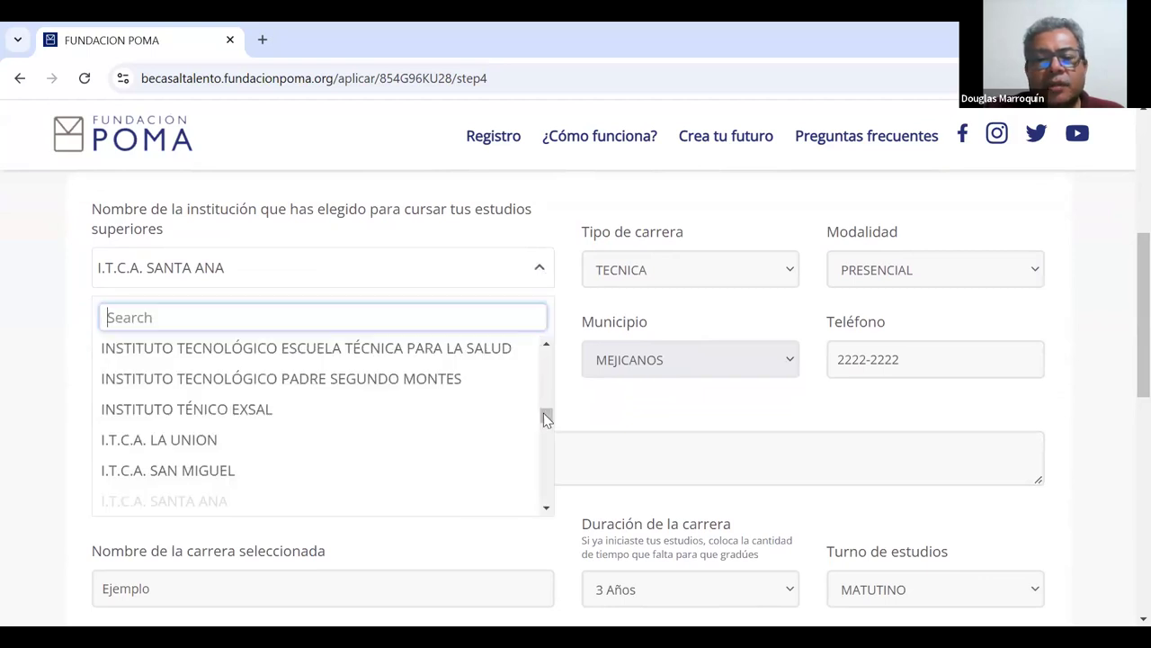
scroll(545, 423, "down", 3)
scroll(545, 438, "down", 2)
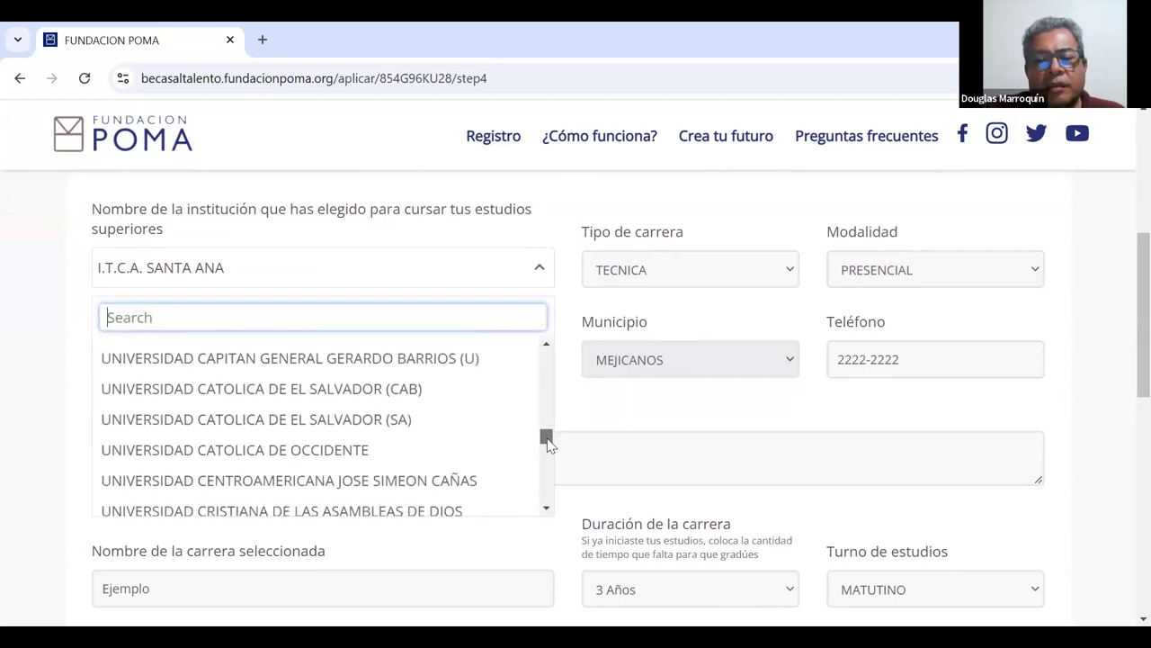
left_click(386, 405)
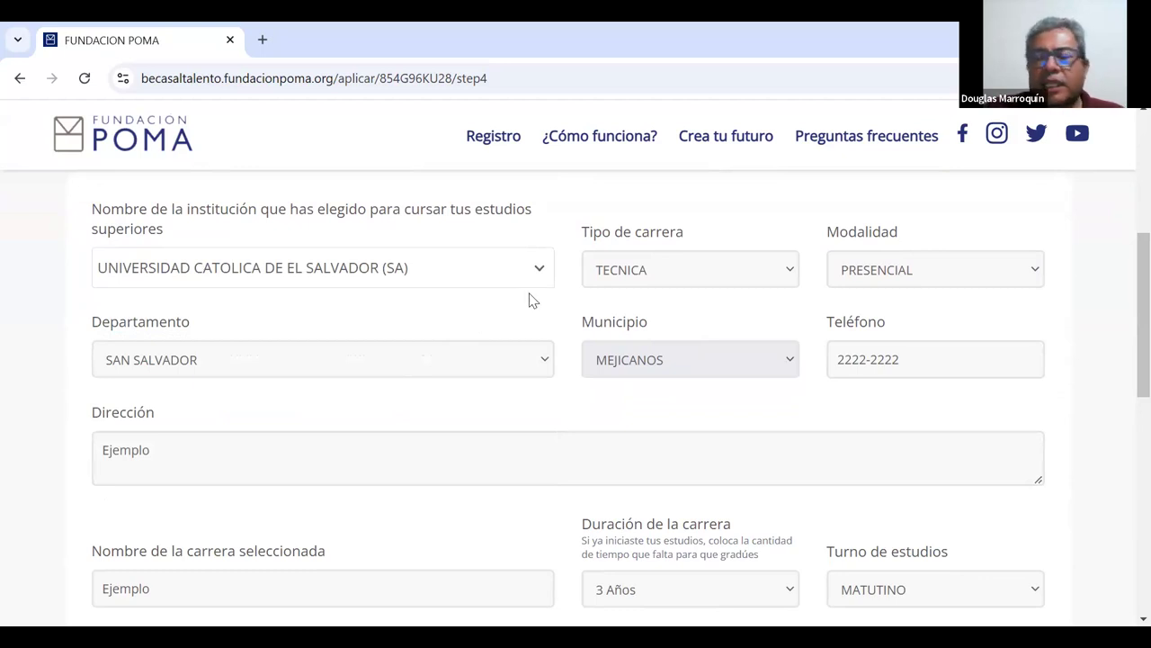
Step: Set the study Modalidad of the selected career to SEMIPRESENCIAL
left_click(1036, 271)
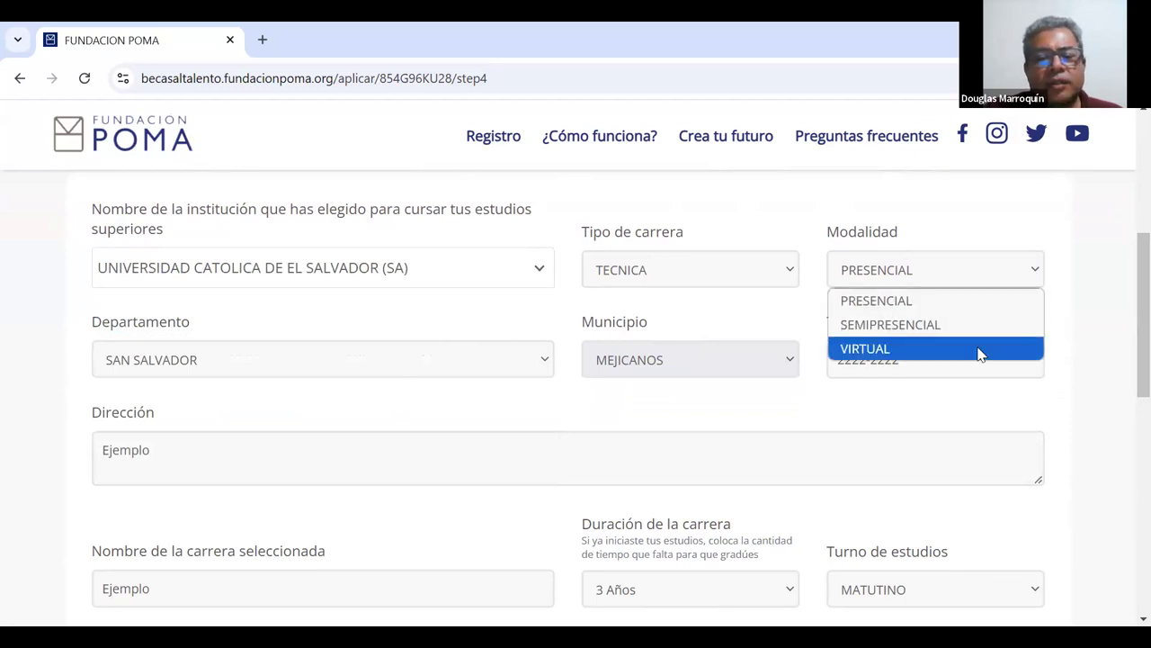
left_click(990, 333)
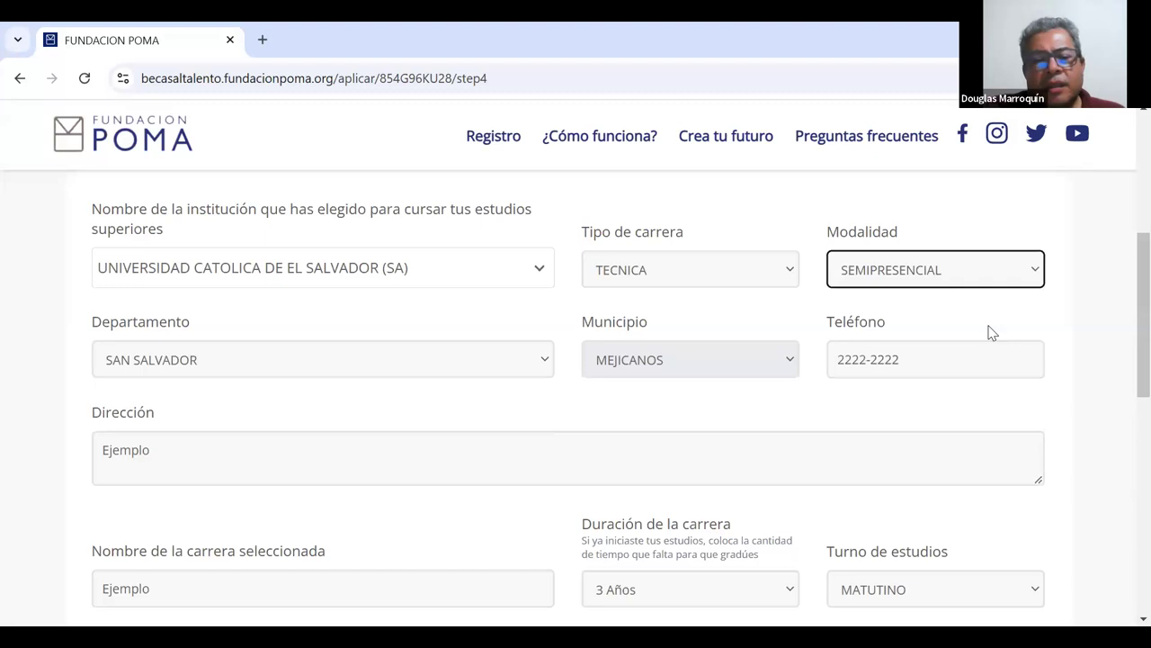
left_click(1098, 347)
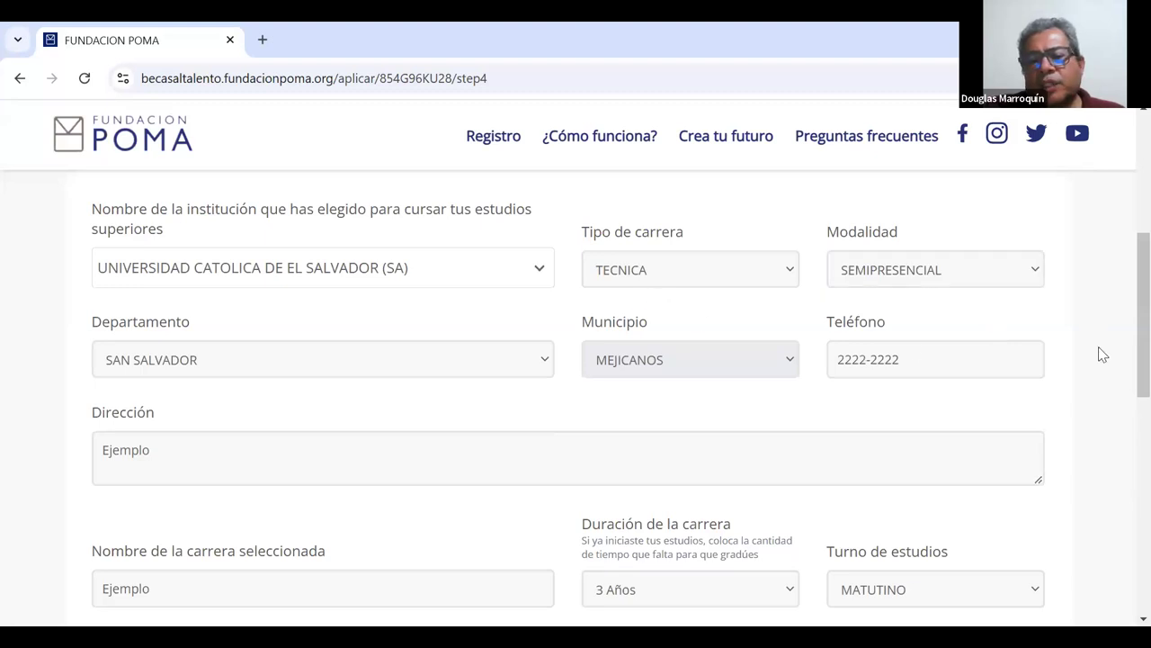
Step: Set the Duración de la carrera to 2 Años
scroll(1099, 347, "down", 1)
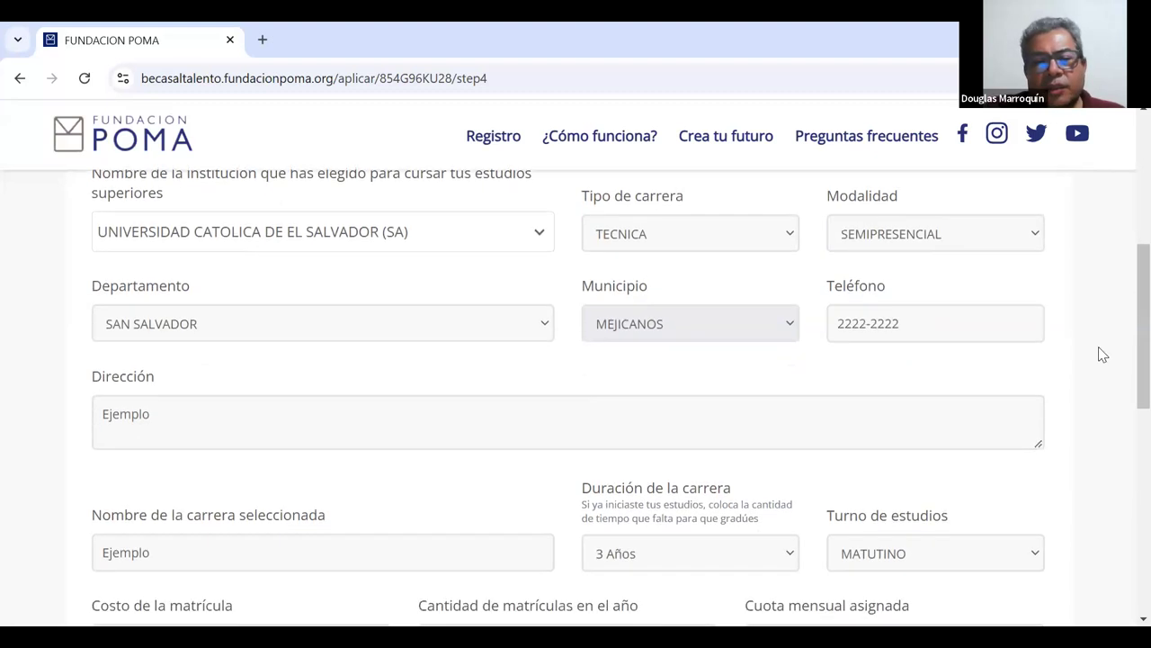
scroll(1098, 346, "down", 1)
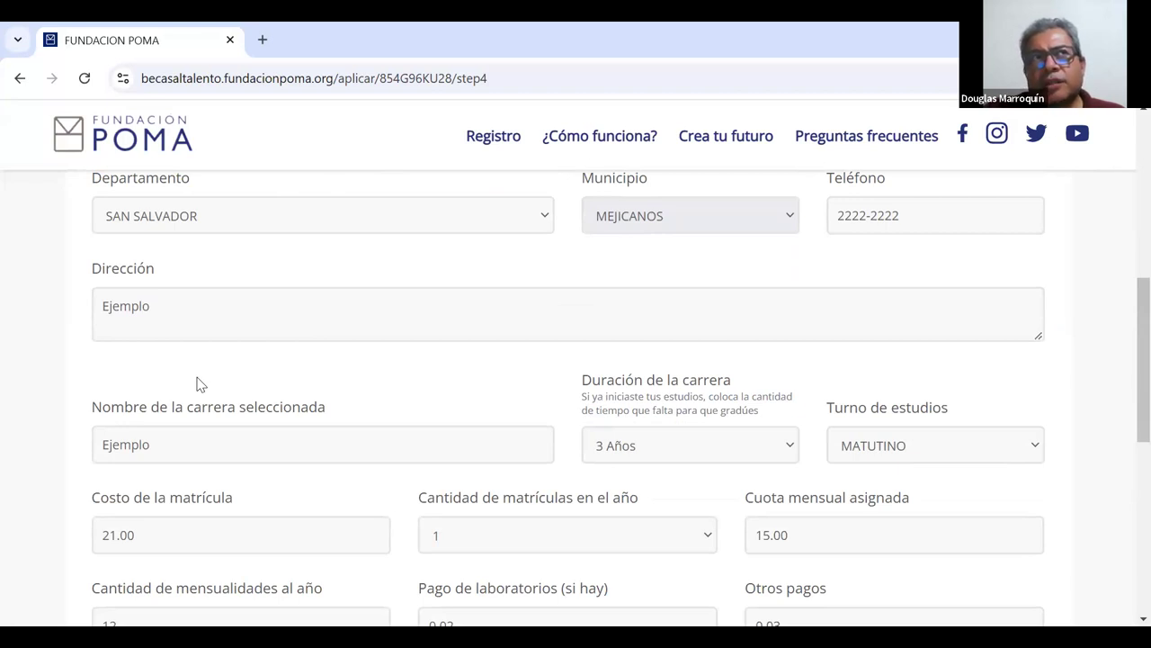
scroll(199, 384, "down", 1)
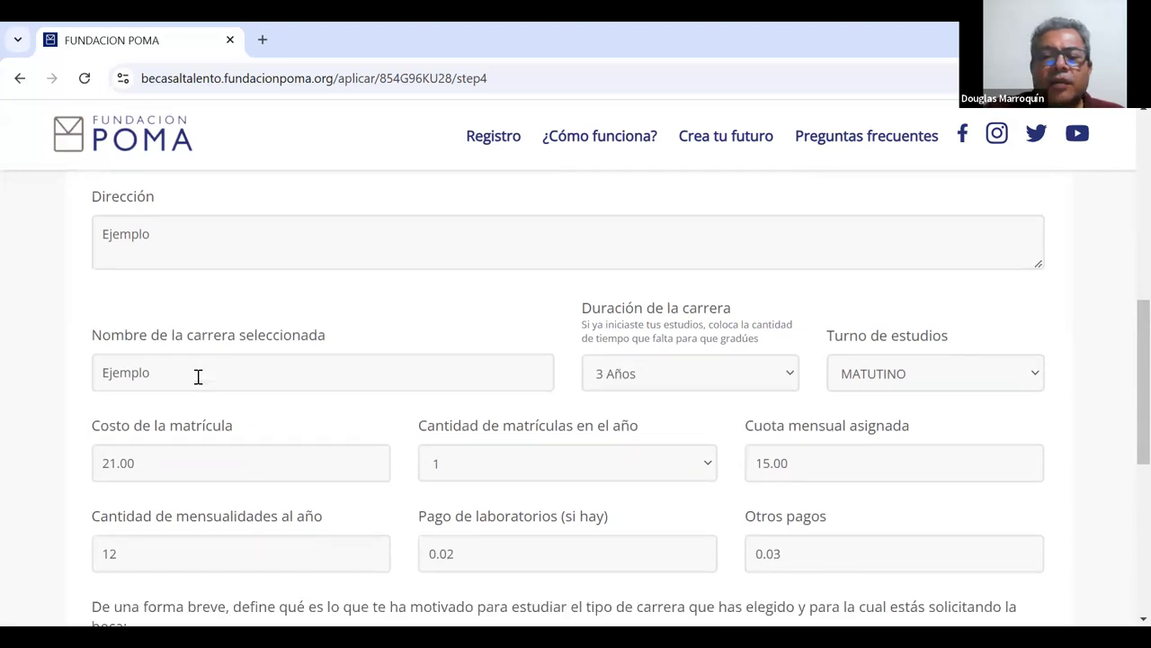
scroll(198, 376, "down", 1)
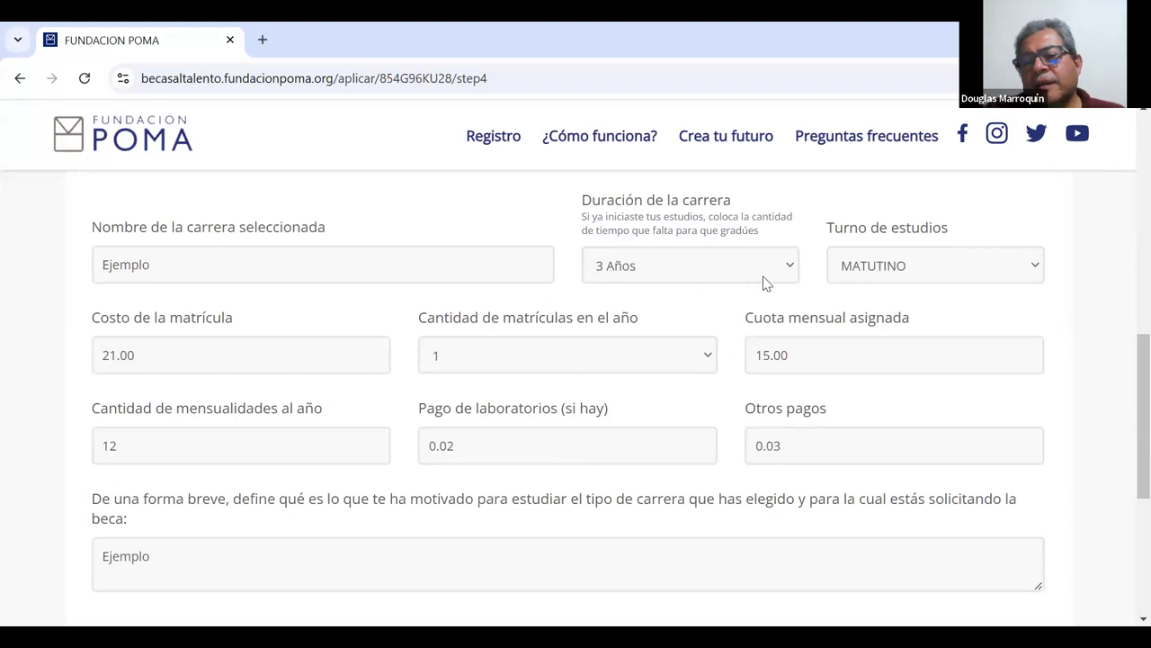
left_click(789, 270)
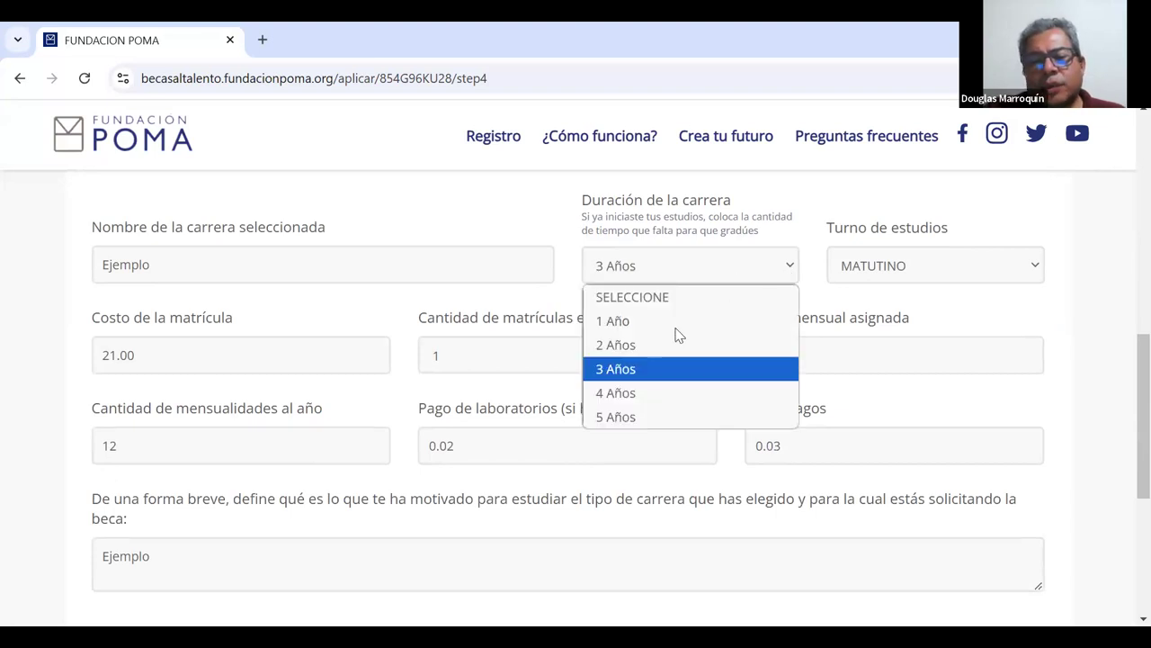
left_click(666, 346)
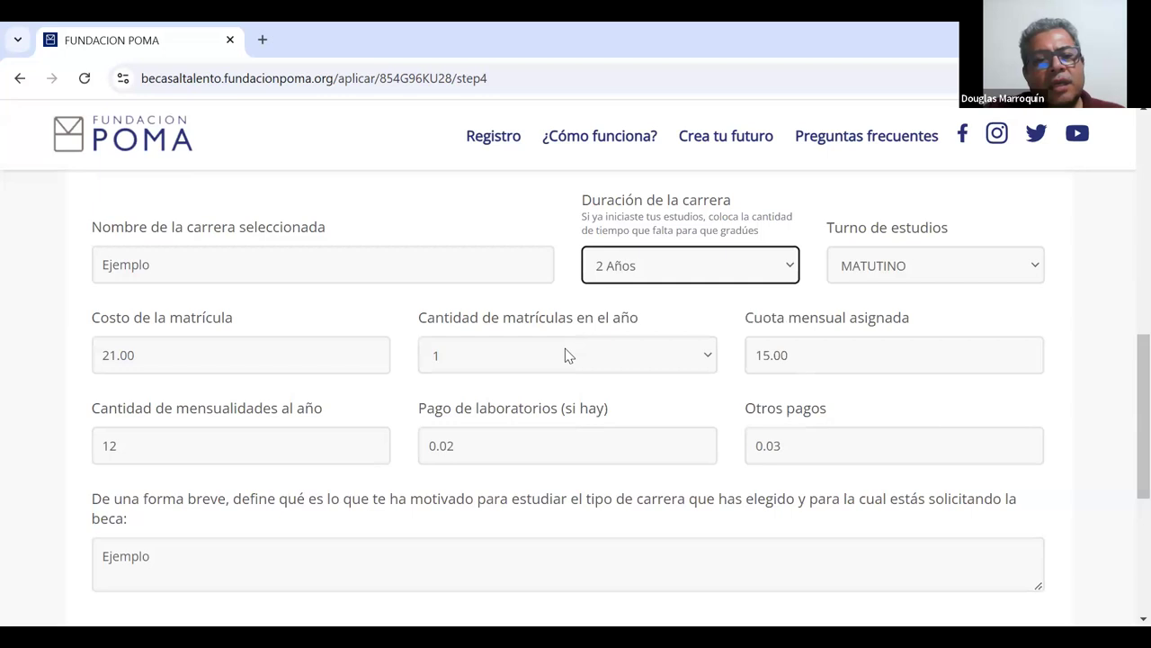
Step: Set the laboratory payment (Pago de laboratorios) to 0.00
left_click(309, 361)
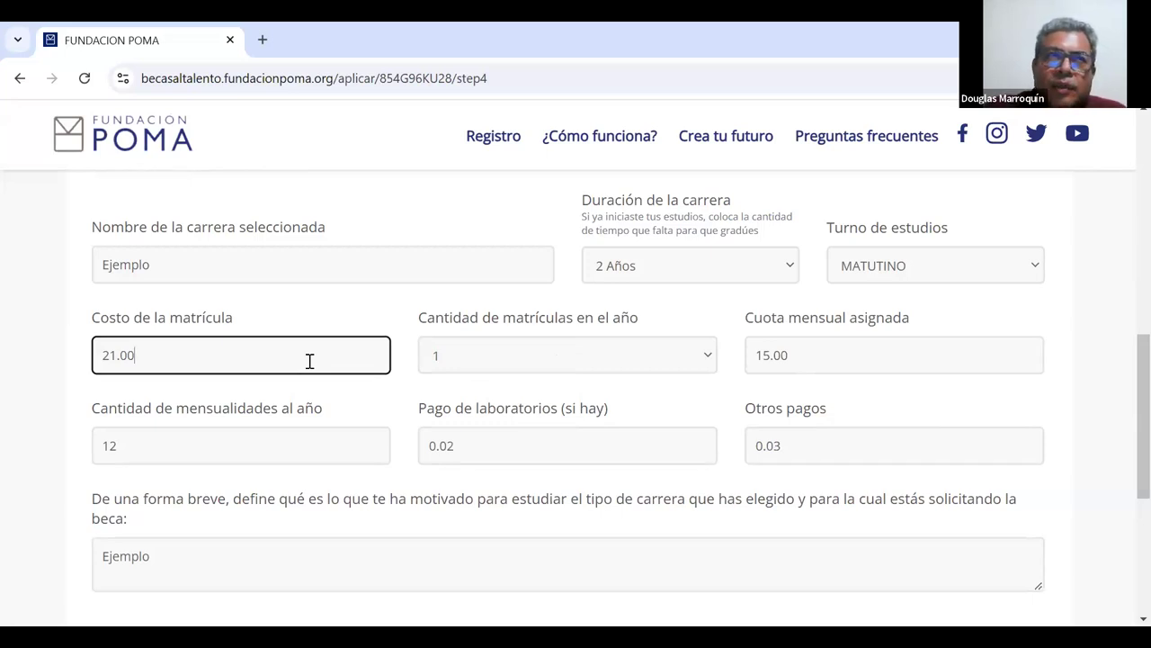
left_click(486, 441)
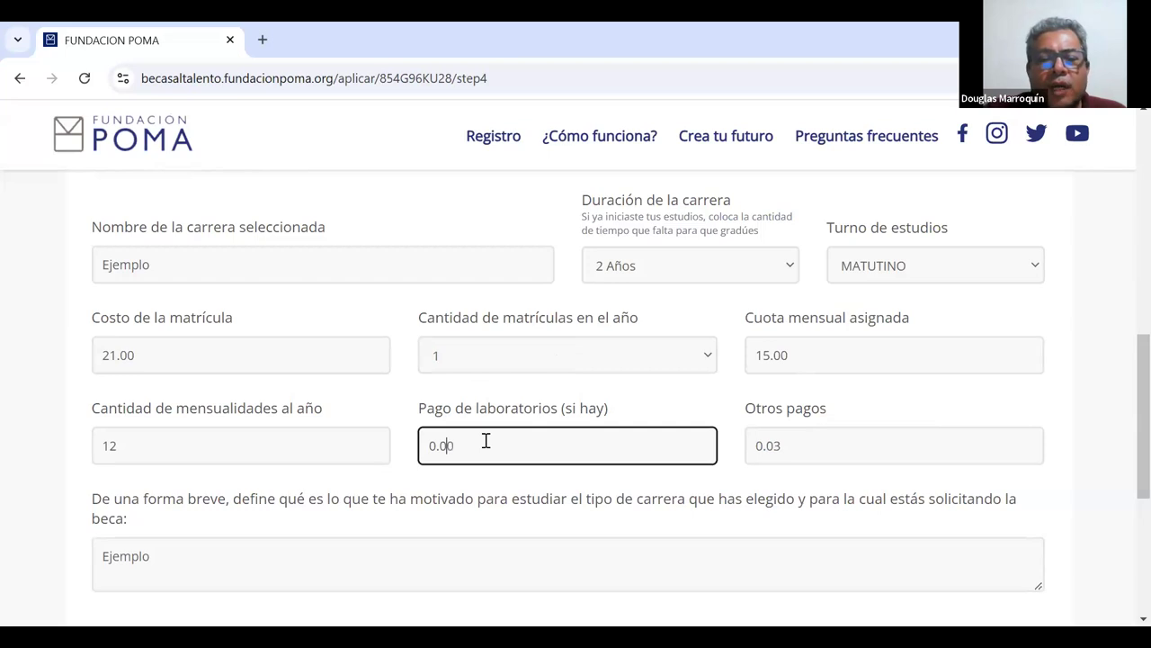
left_click(483, 510)
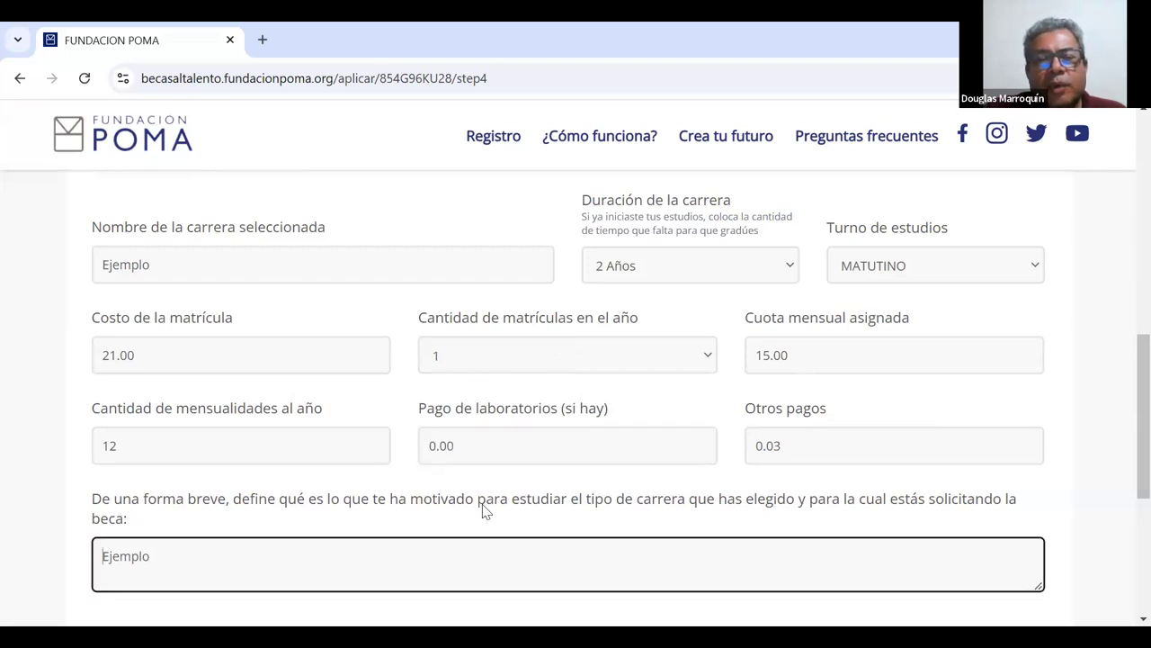
left_click(537, 422)
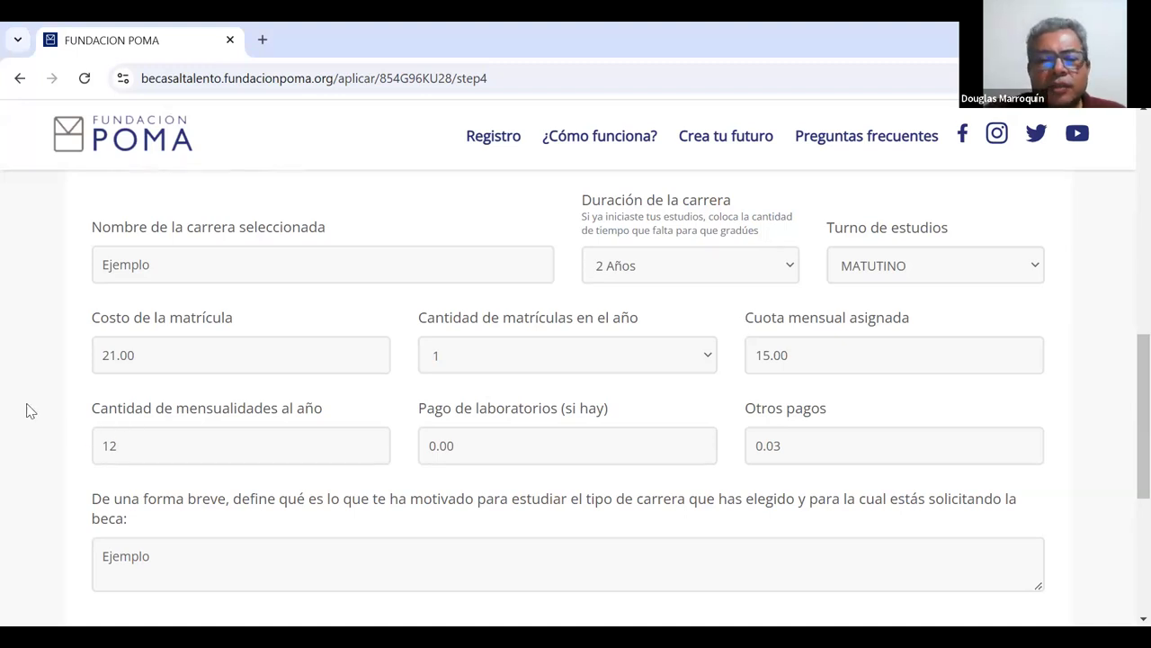
Step: Set the number of monthly payments per year (Cantidad de mensualidades al año) to 10
scroll(27, 410, "down", 2)
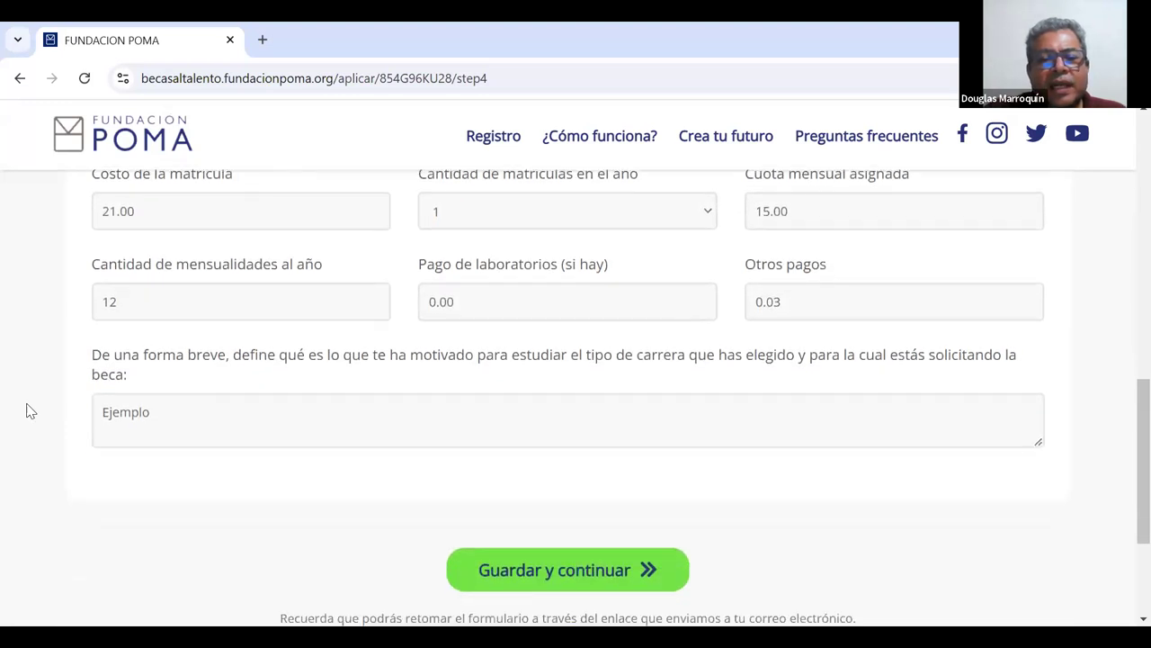
scroll(27, 410, "up", 1)
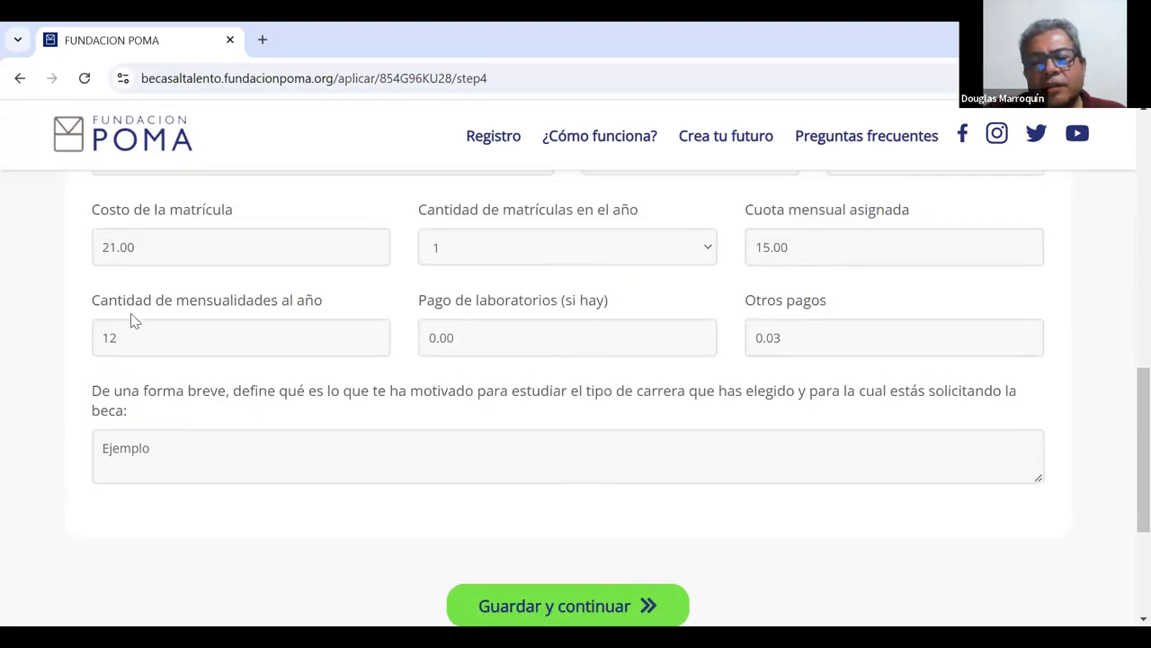
left_click(154, 342)
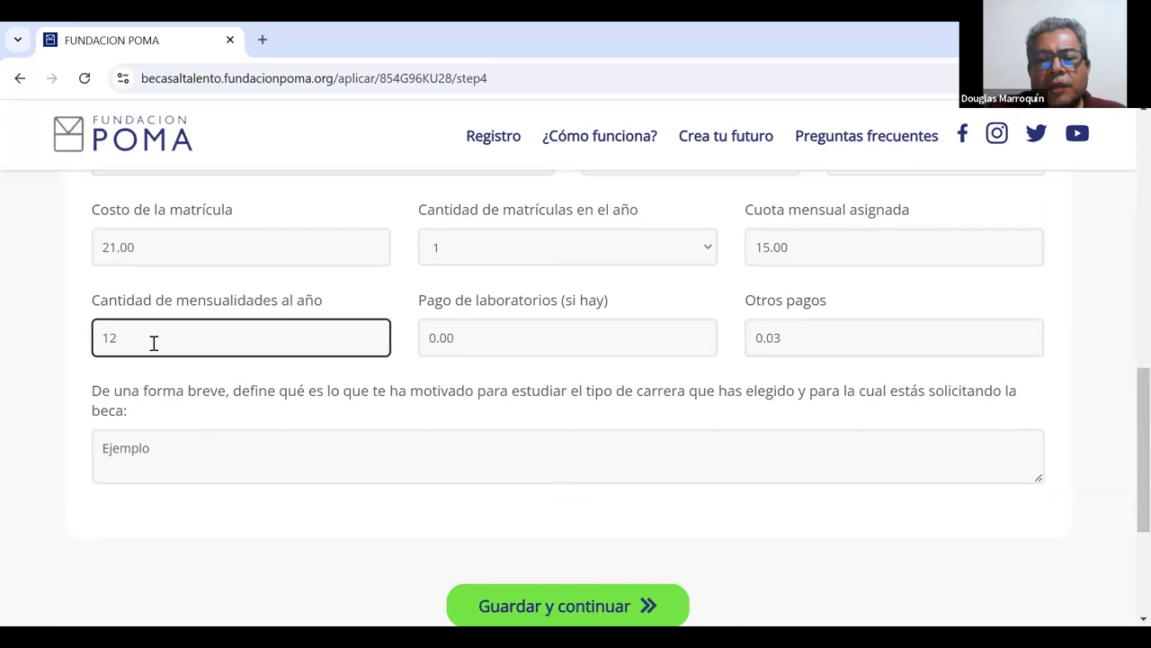
key("BackSpace")
type("0")
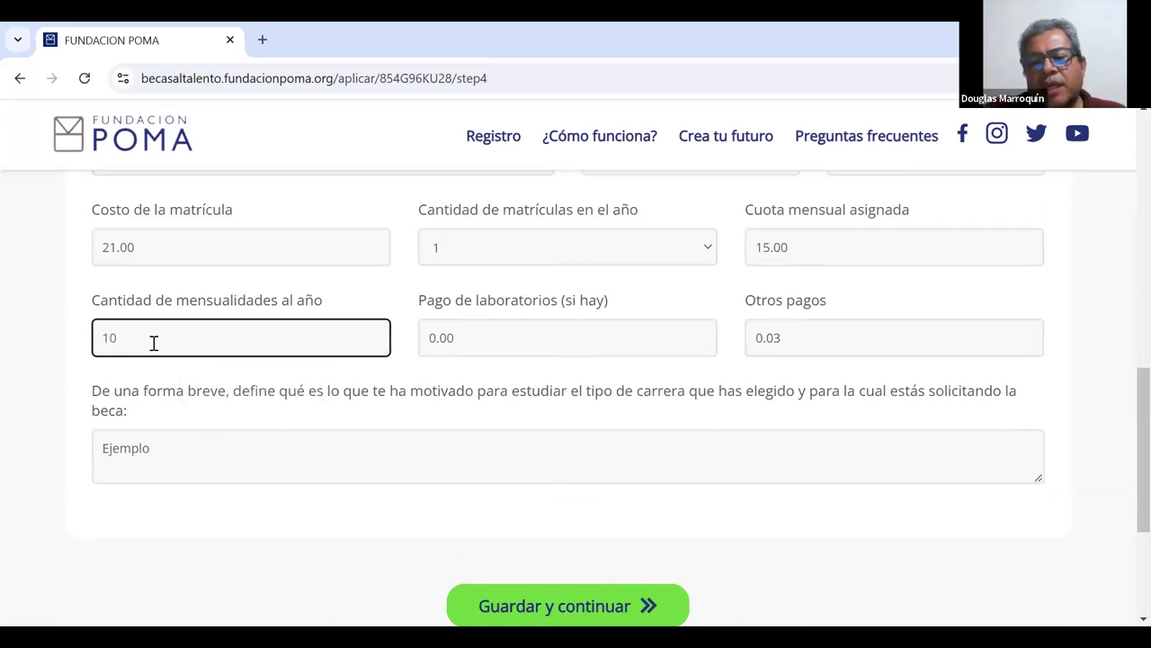
left_click(51, 365)
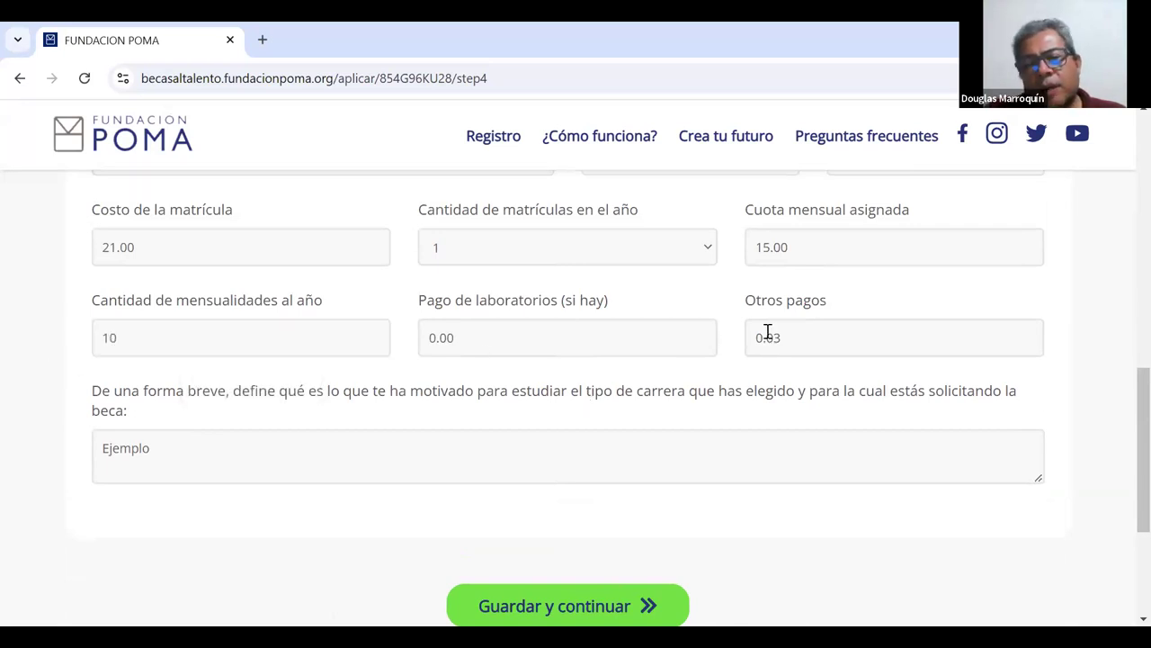
Step: Set the Otros pagos amount to 0.00 in the career cost fields
left_click(799, 335)
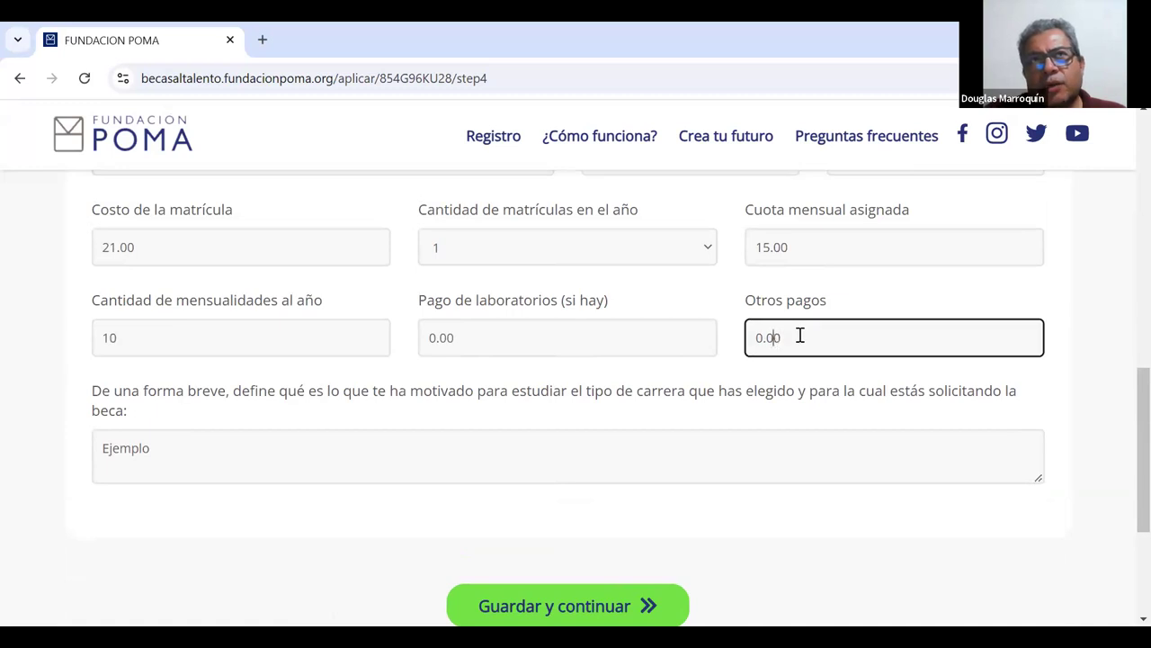
left_click(794, 377)
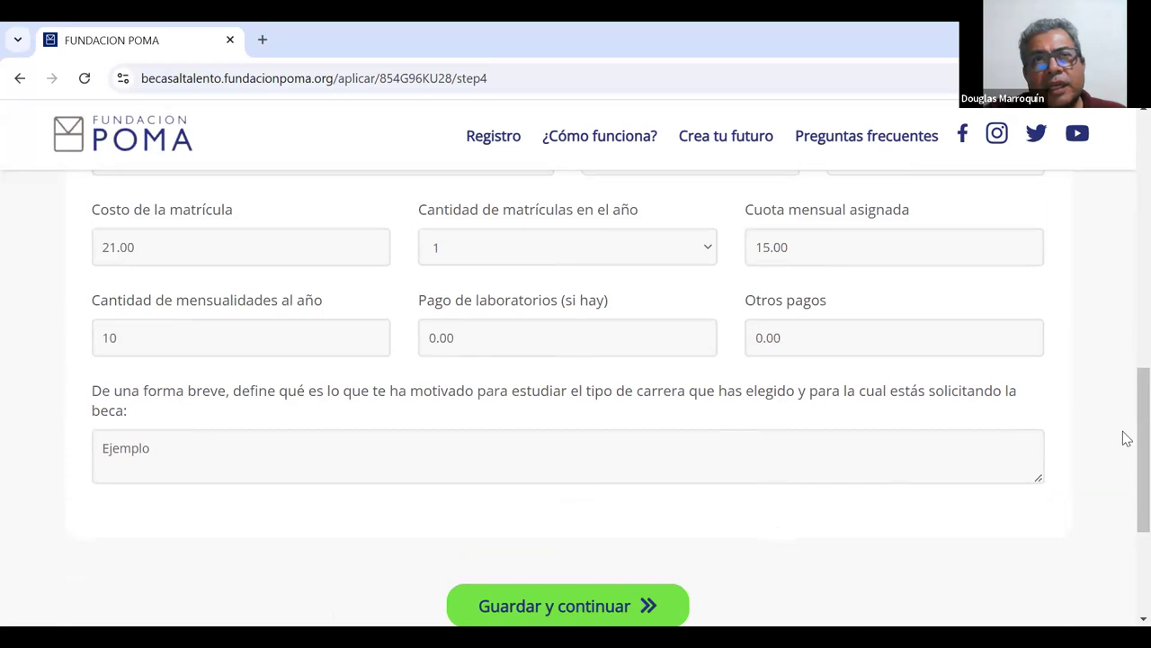
scroll(1126, 450, "down", 1)
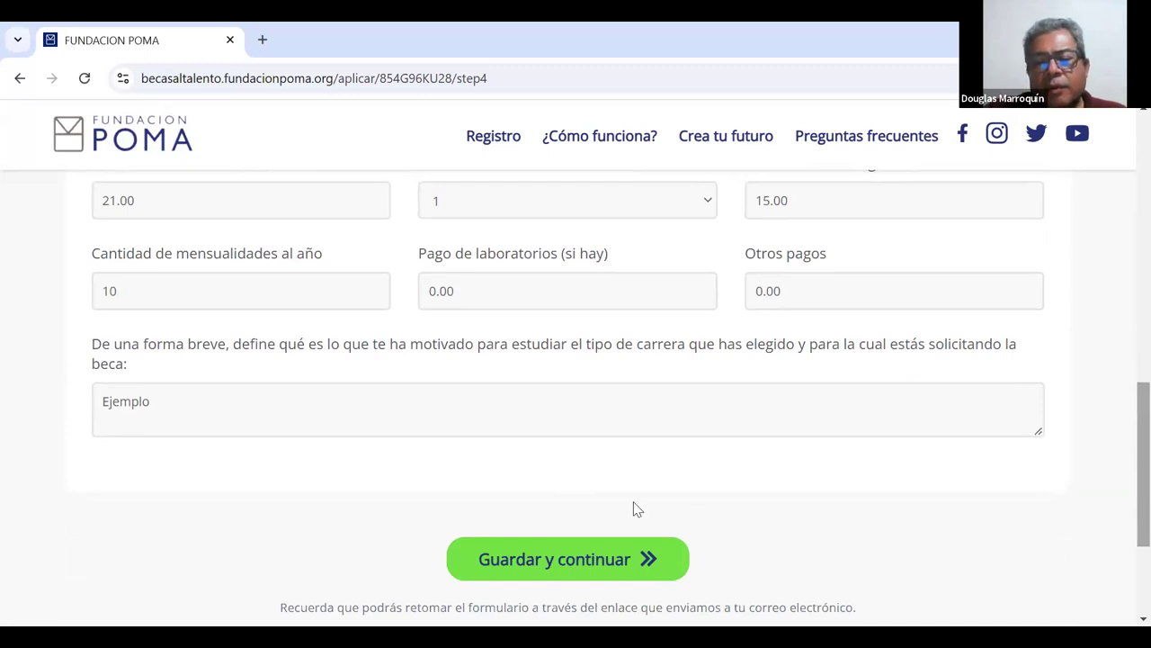
Step: Save step 4 and, in step 5, set how the bachillerato studies were paid for to PADRES
left_click(586, 561)
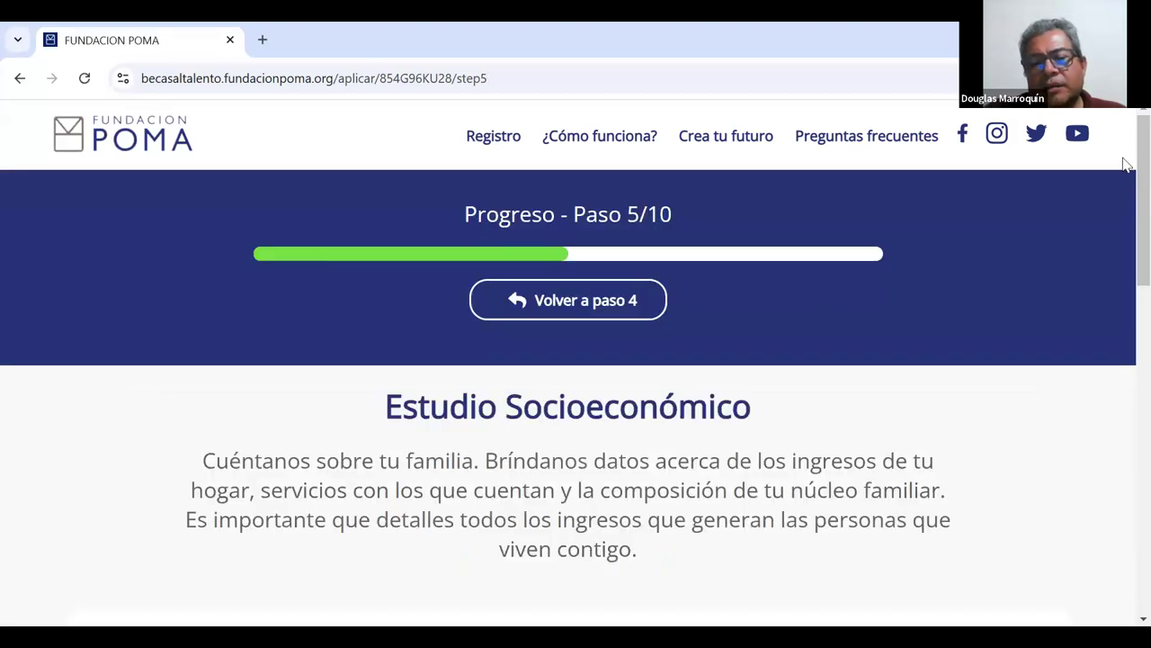
scroll(1123, 164, "down", 2)
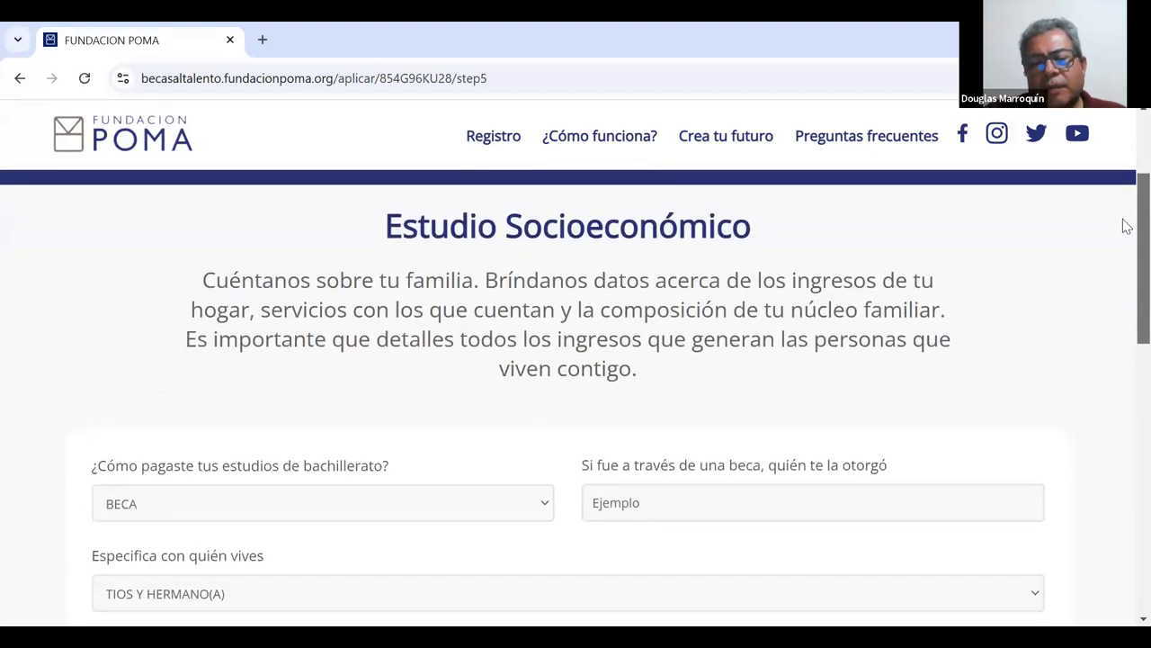
scroll(1123, 236, "down", 3)
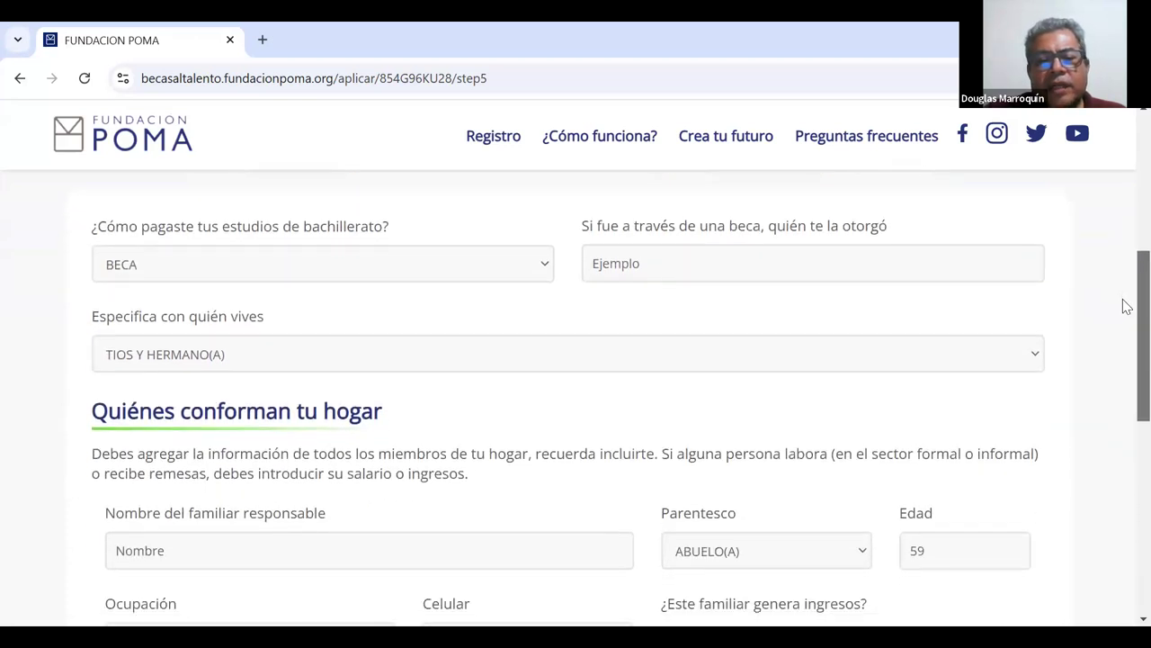
left_click(544, 257)
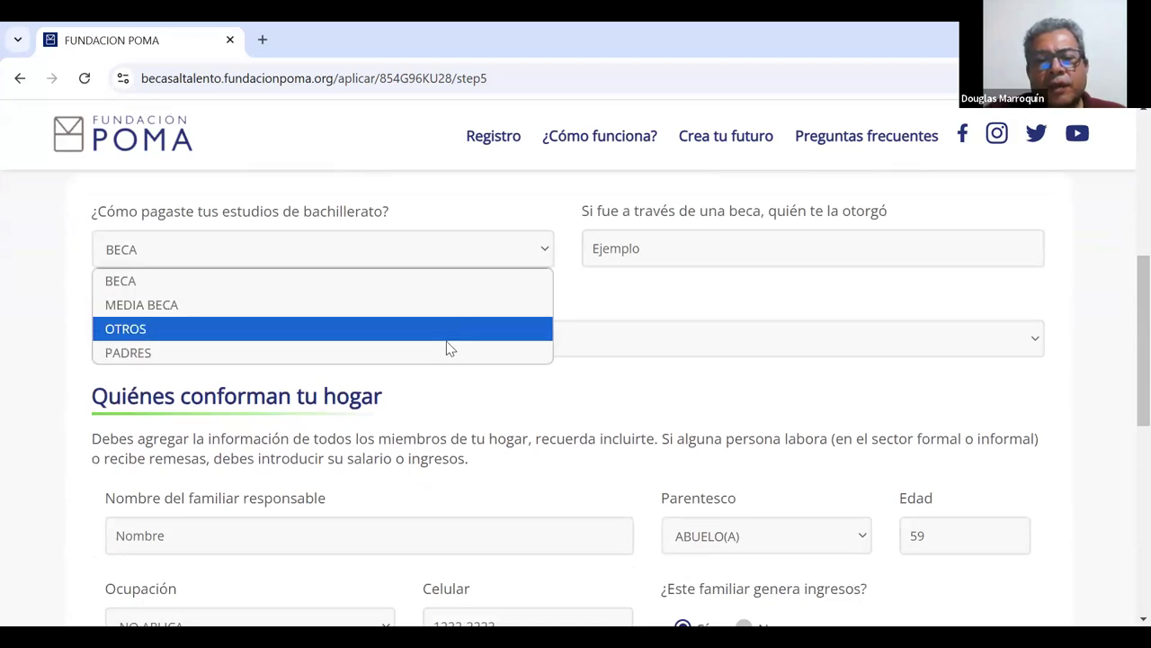
left_click(466, 351)
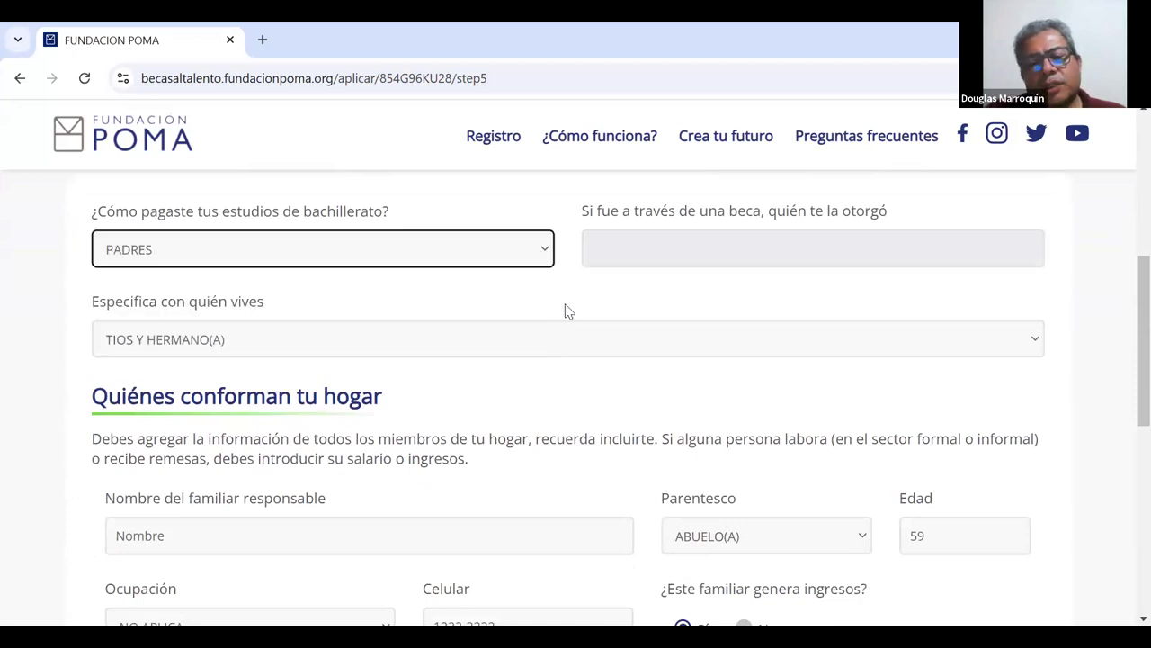
left_click(642, 295)
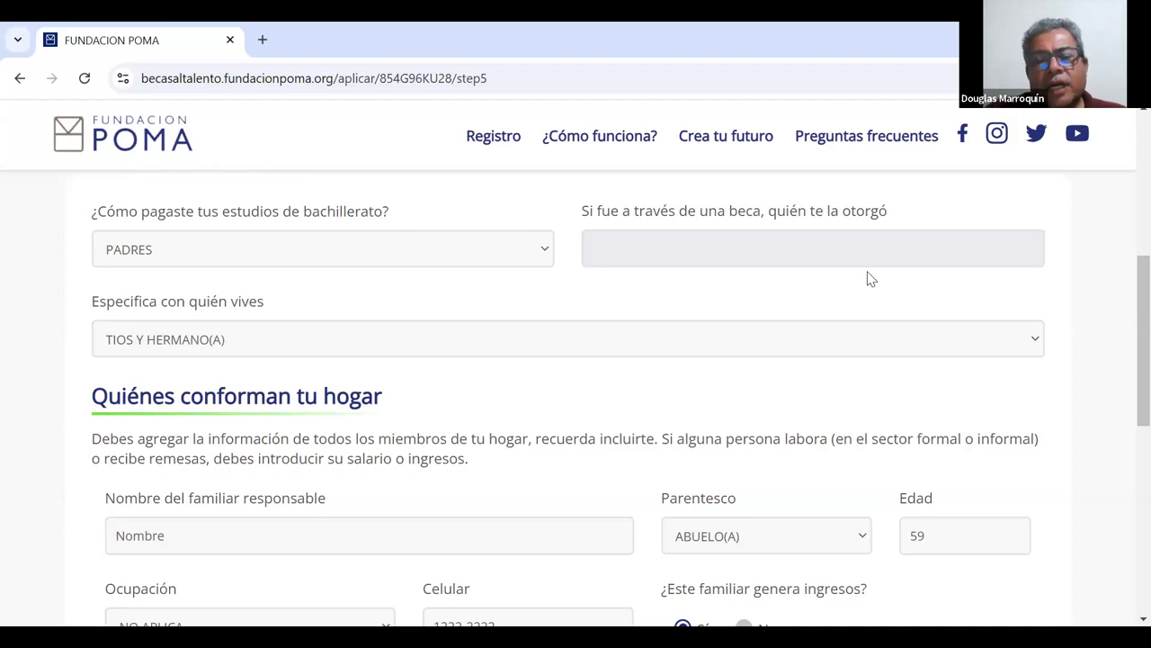
Step: Set the responsible relative's Cargo que desempeña to AGENTE DE SEGURIDAD in the household members section
scroll(1127, 334, "down", 2)
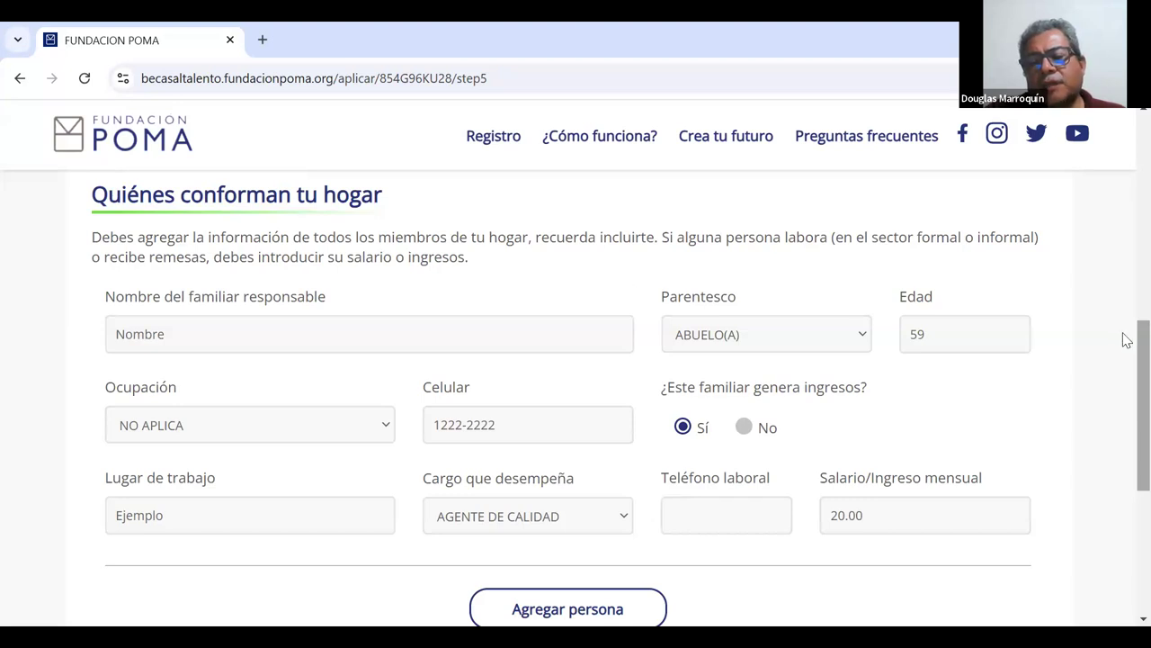
scroll(1123, 360, "down", 3)
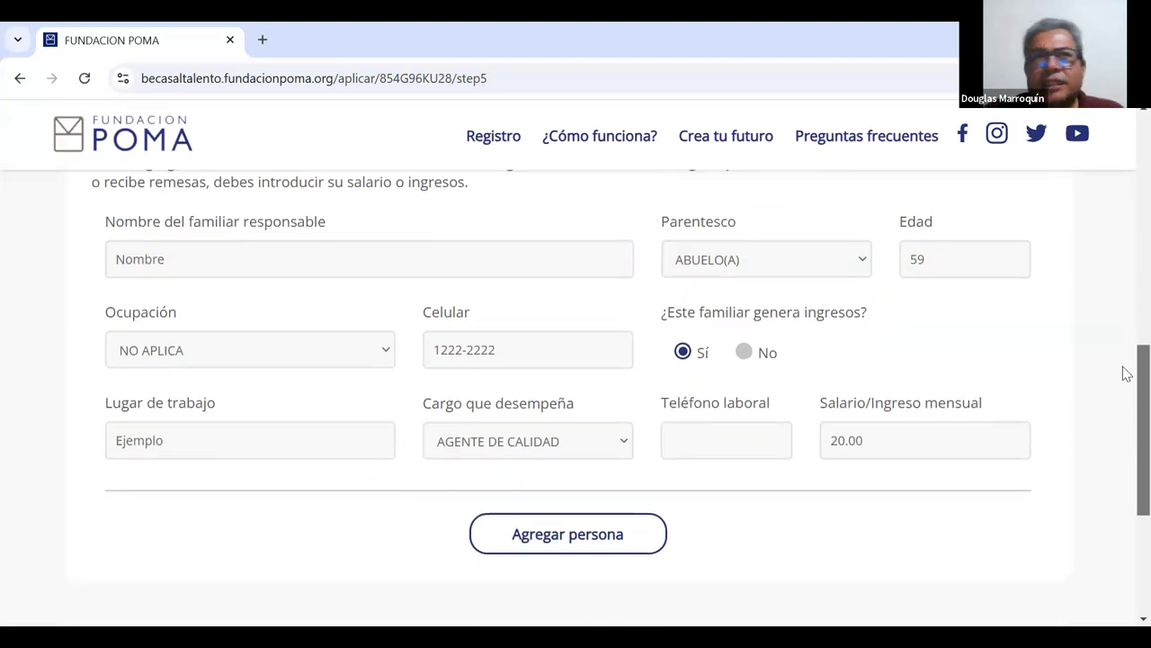
scroll(1123, 382, "down", 1)
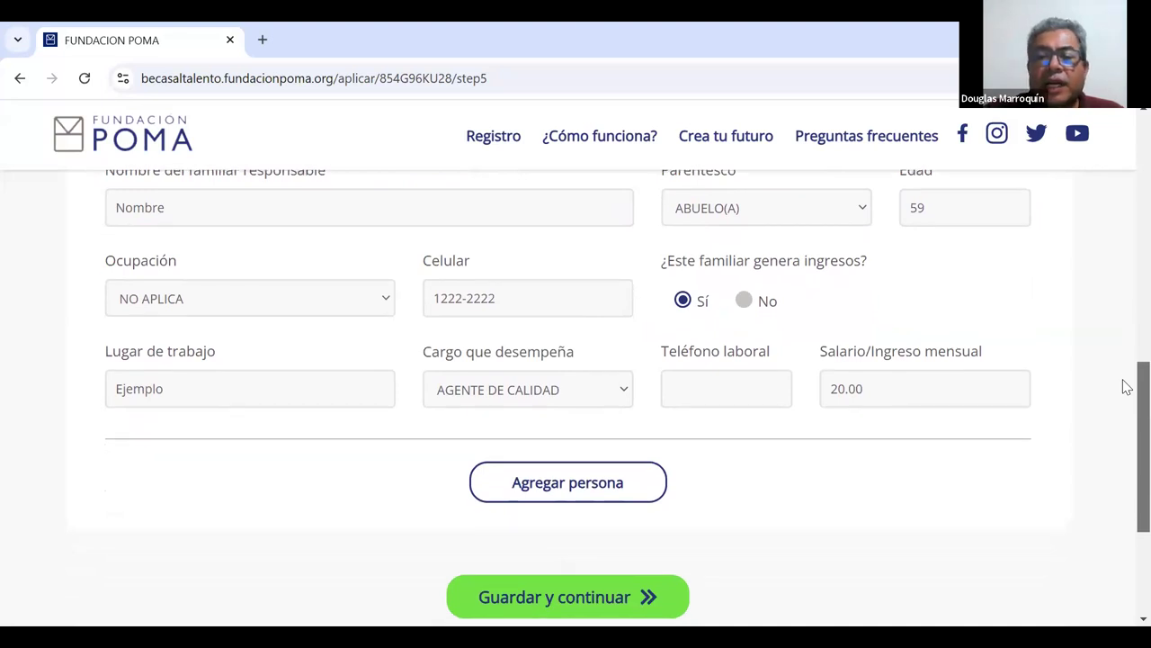
left_click(620, 393)
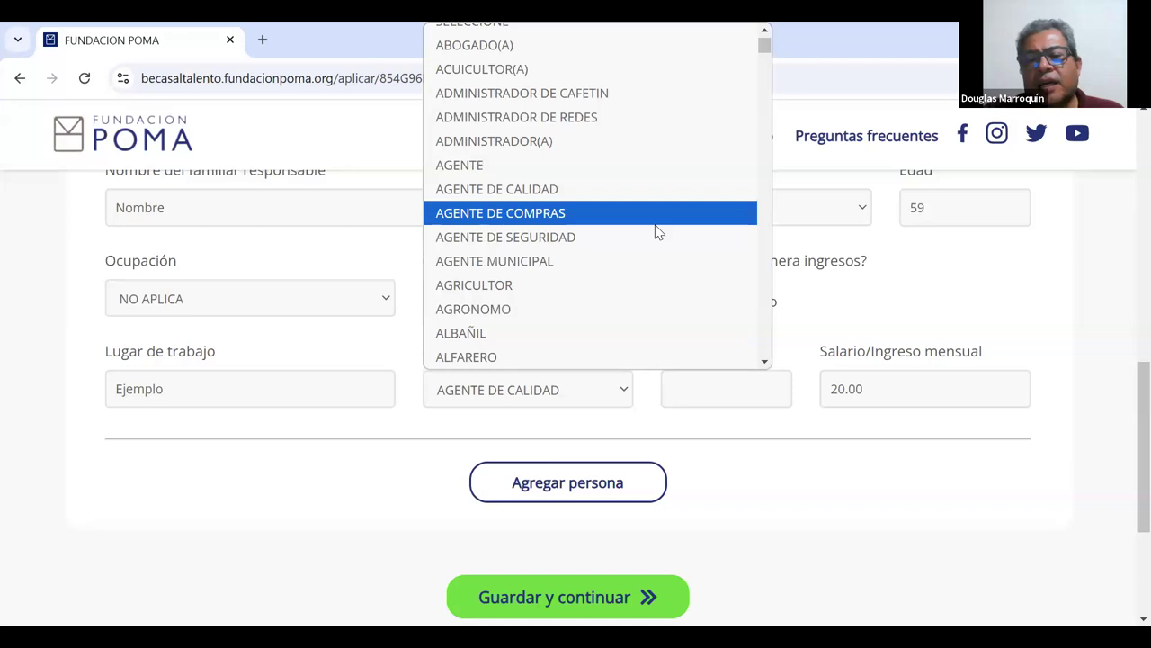
left_click(653, 245)
left_click(407, 474)
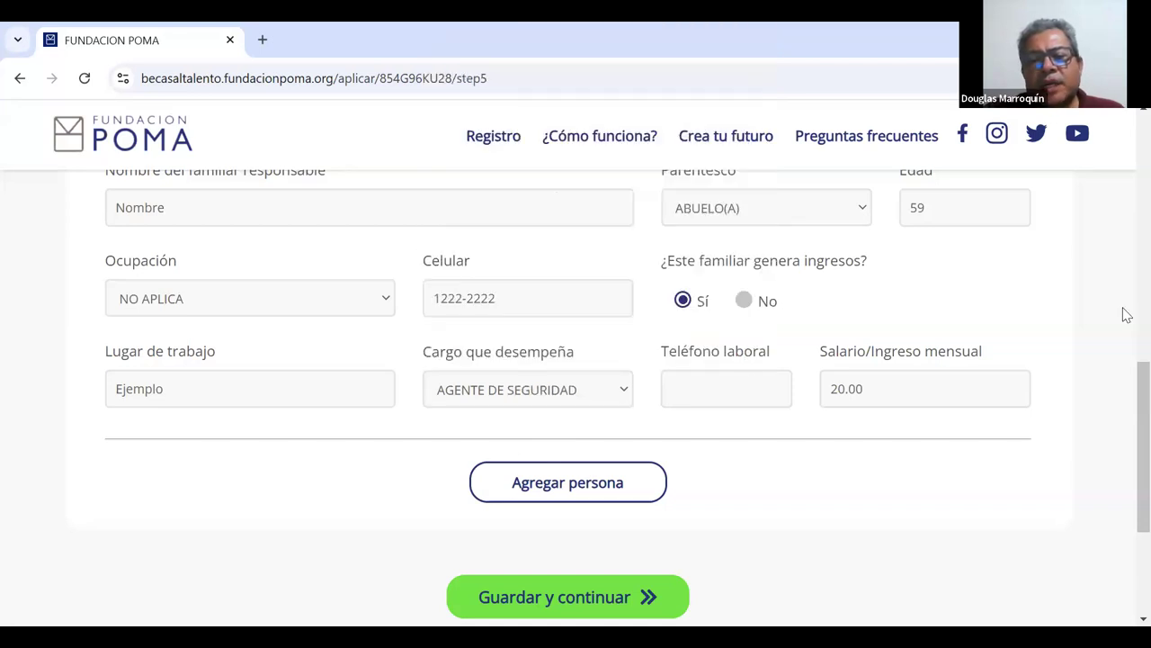
Step: Look through the available Cargo que desempeña options for the responsible relative without choosing another one
left_click(624, 397)
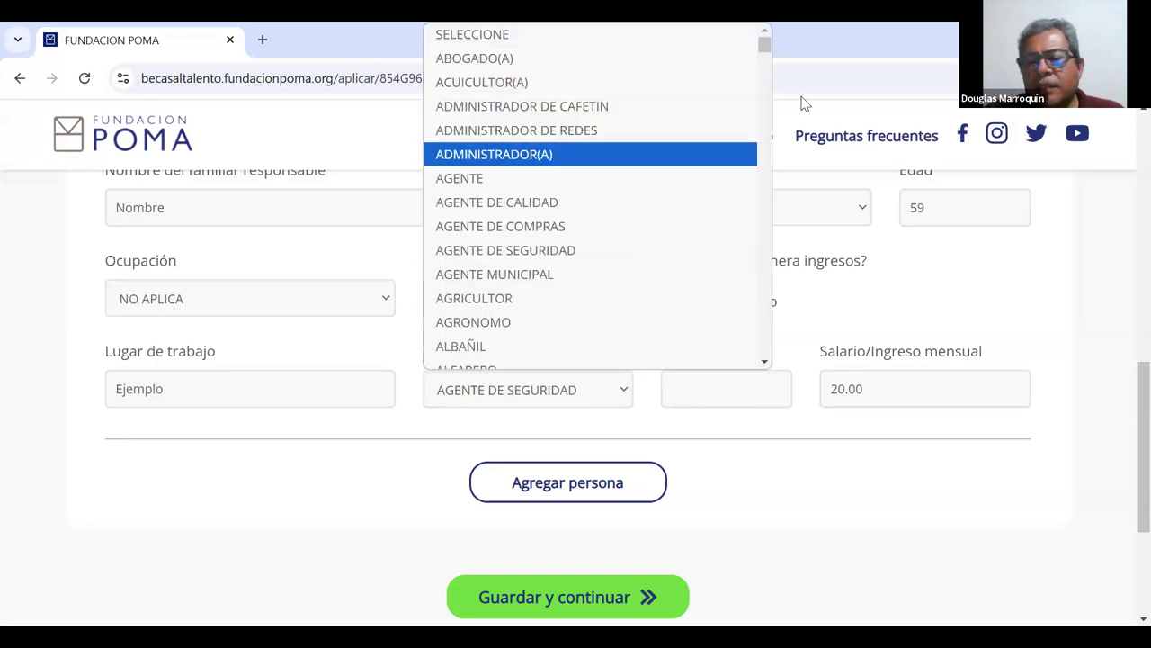
scroll(767, 221, "down", 4)
scroll(767, 221, "down", 10)
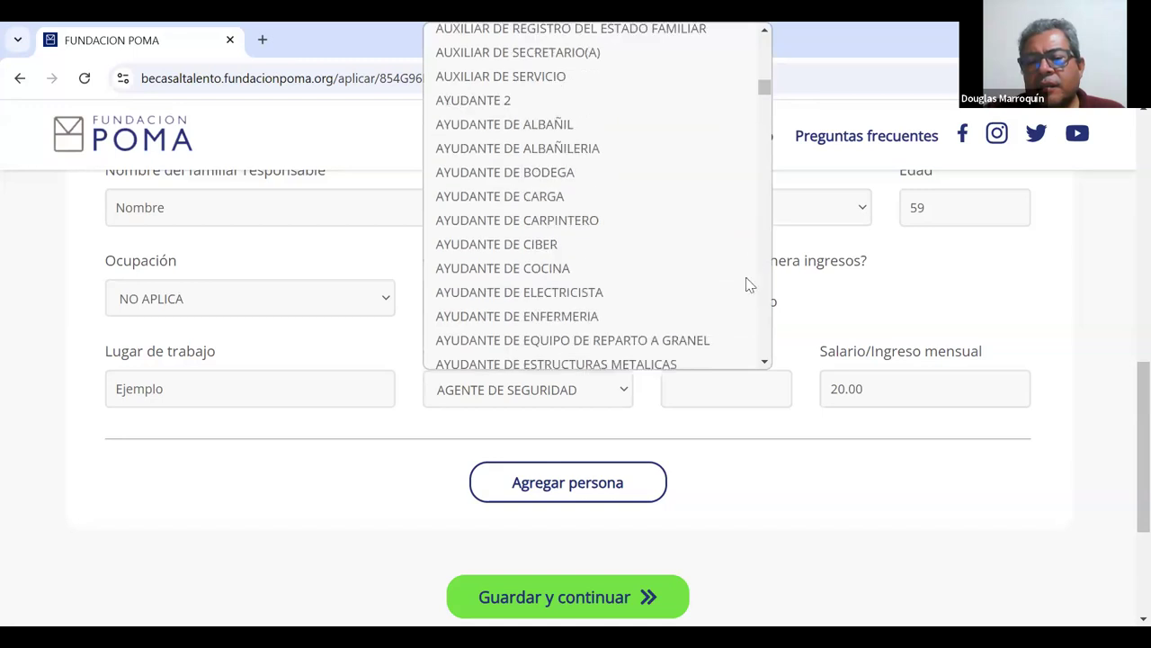
scroll(720, 309, "down", 1)
scroll(763, 311, "down", 4)
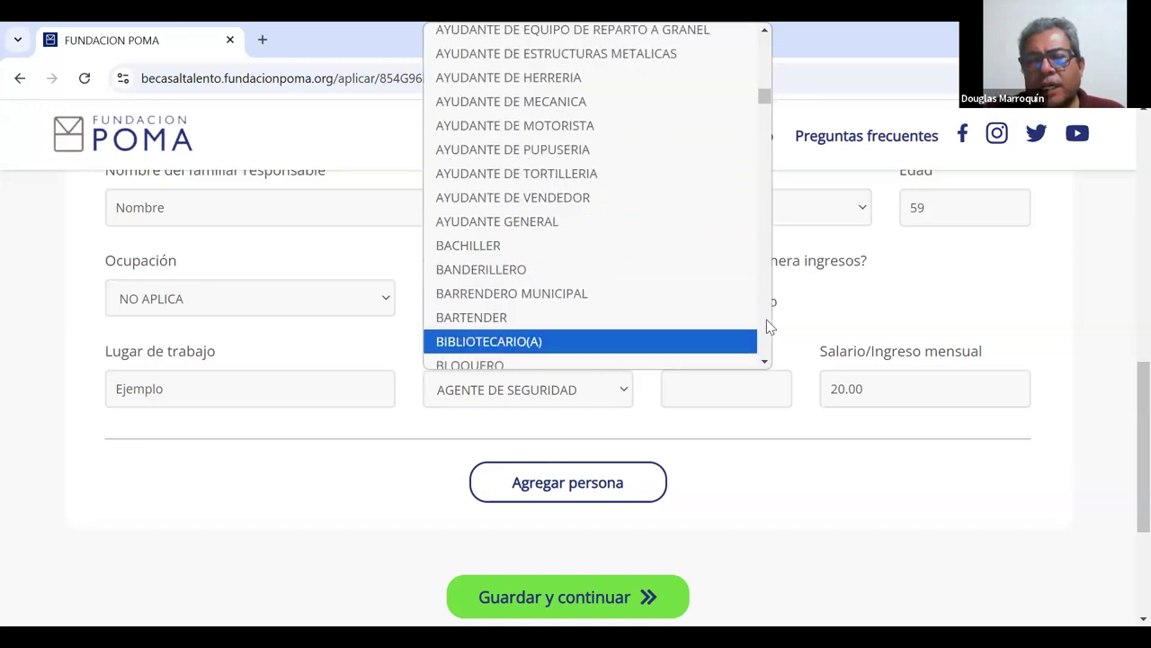
left_click(693, 441)
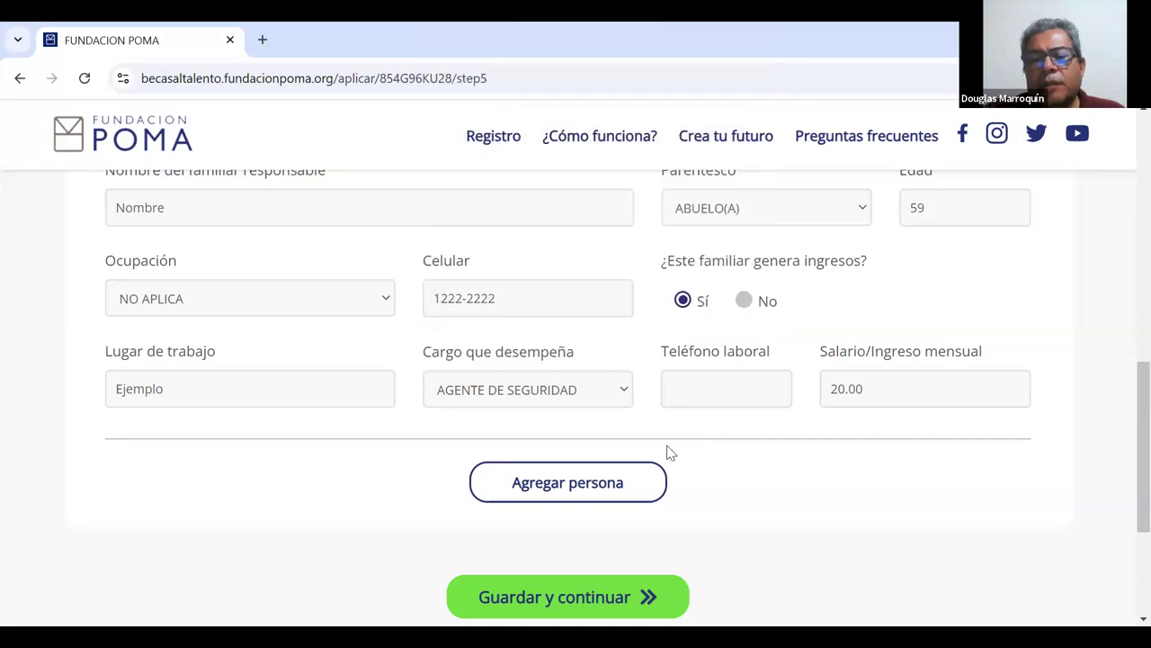
Step: Add two blank person entries below the responsible relative in the household members section
left_click(627, 477)
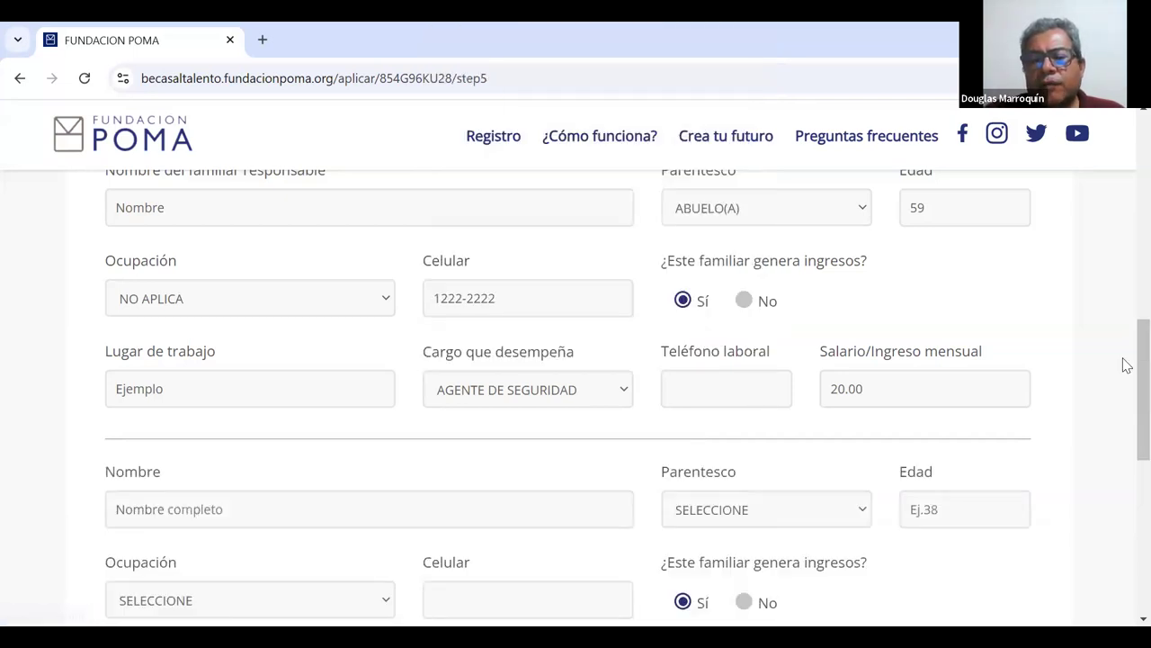
scroll(1124, 418, "down", 2)
scroll(1122, 430, "down", 1)
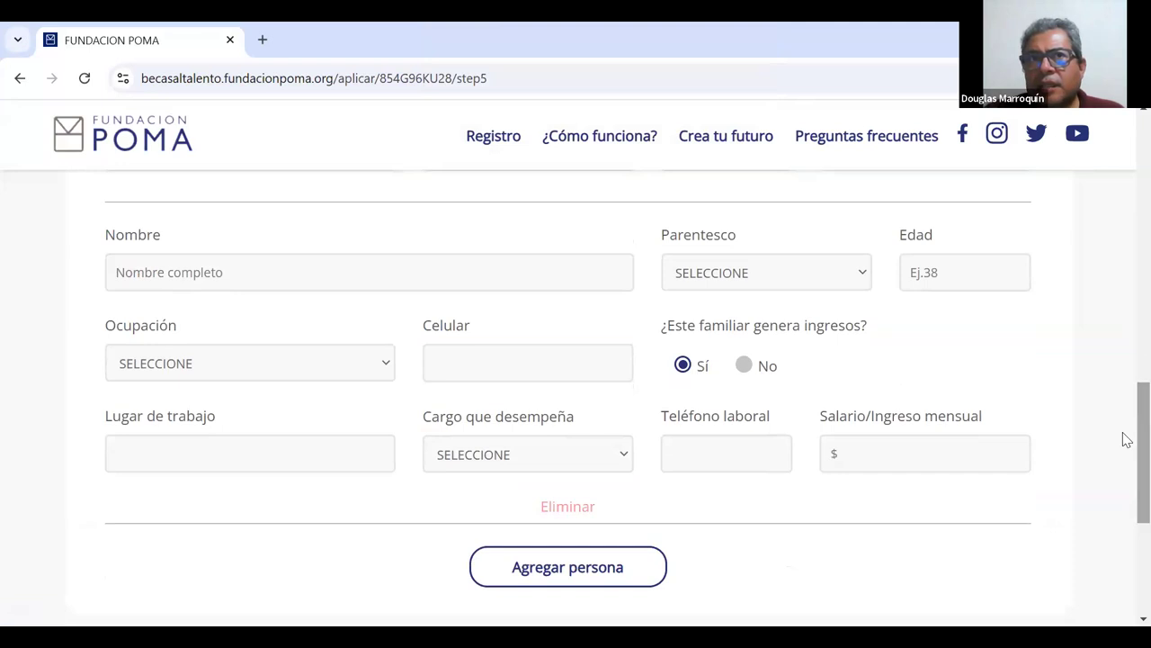
left_click(620, 549)
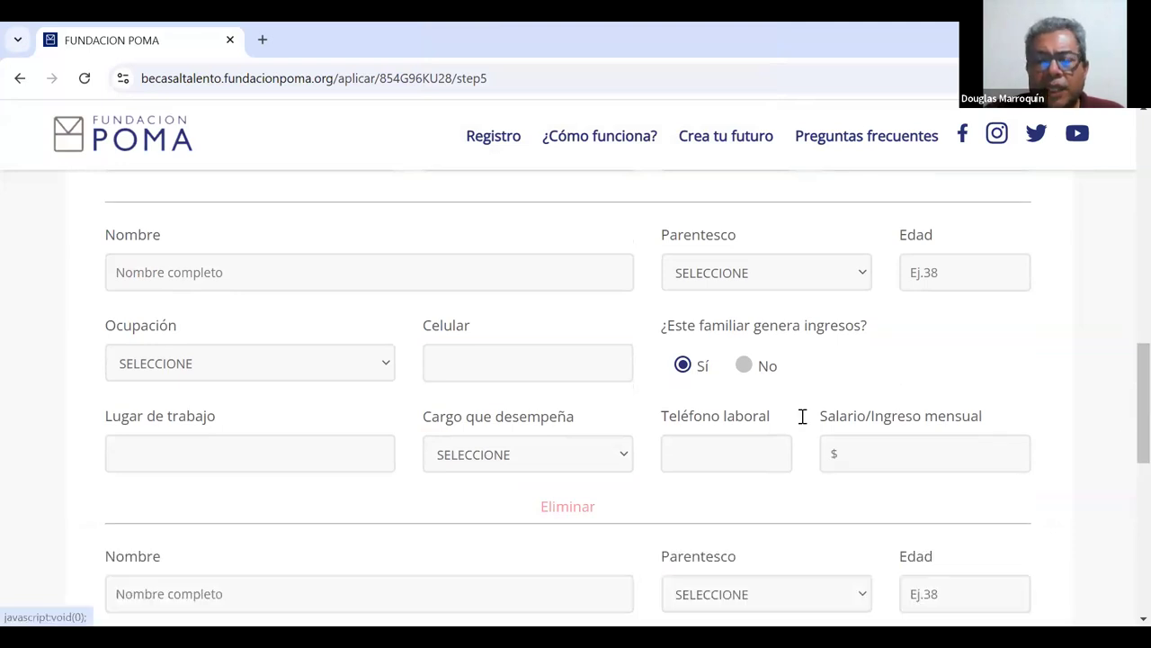
Step: Delete both blank person entries from the household members section
scroll(1122, 404, "down", 5)
scroll(1127, 441, "up", 1)
scroll(1127, 440, "up", 1)
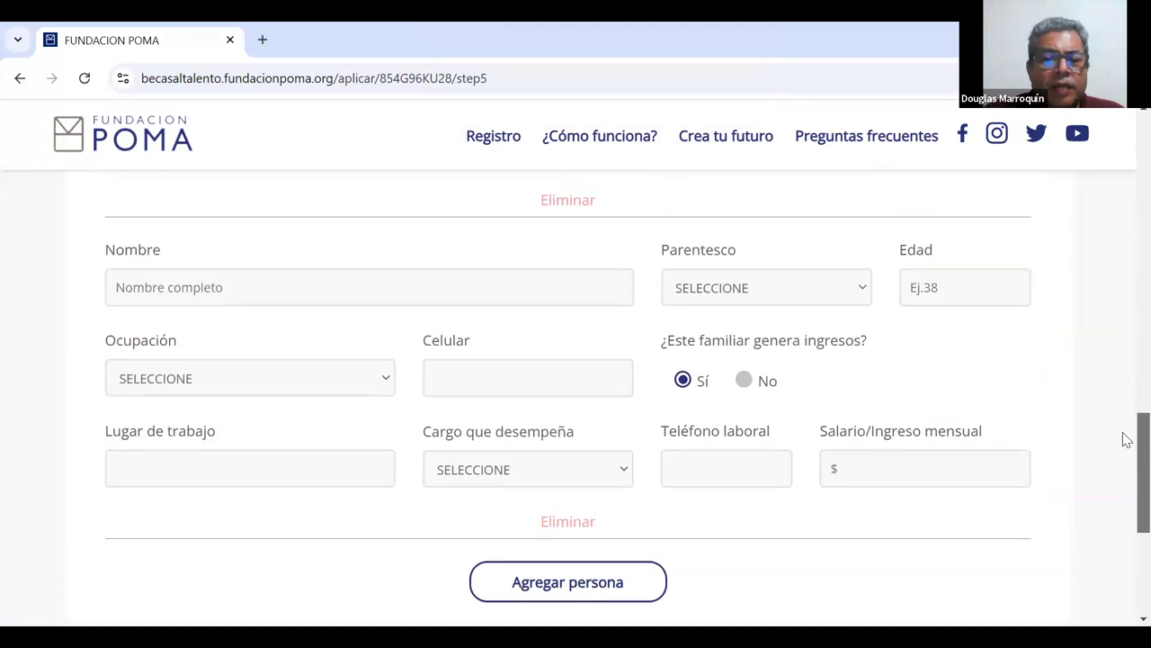
left_click(566, 527)
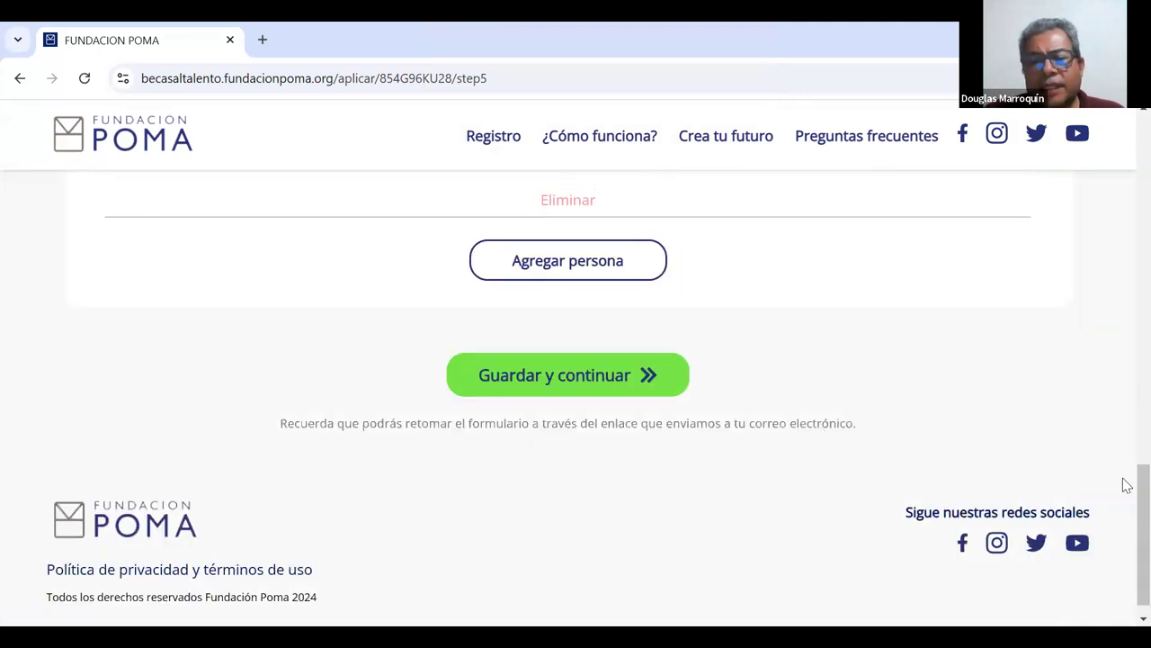
scroll(1127, 453, "up", 4)
scroll(1123, 432, "down", 1)
scroll(1122, 447, "up", 2)
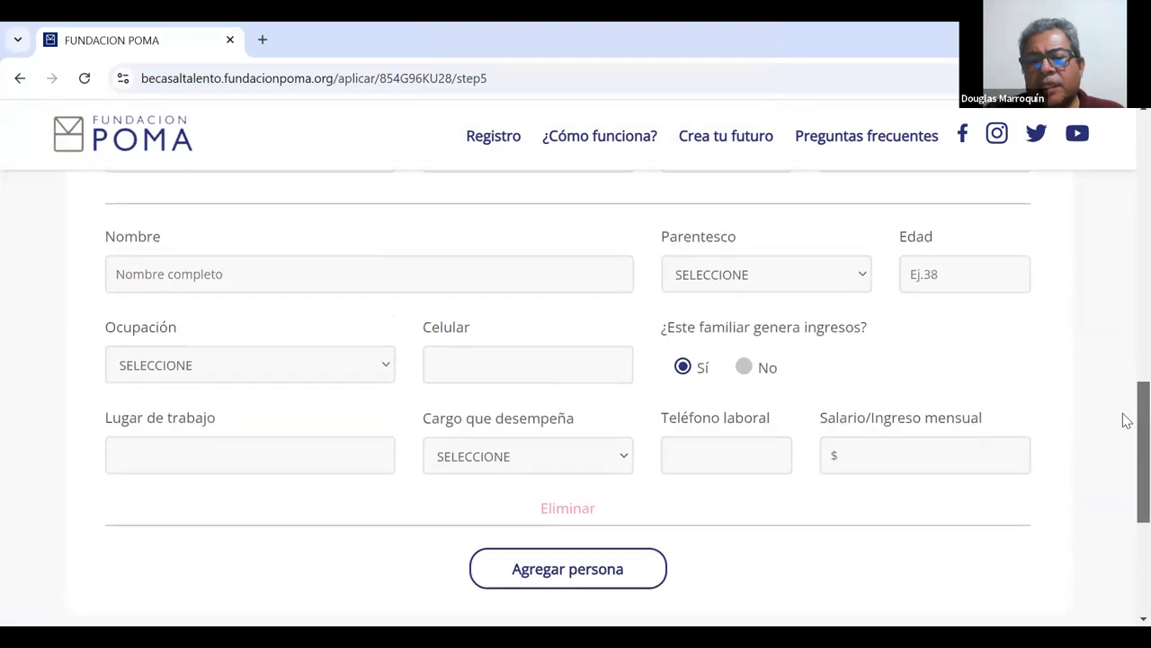
scroll(1124, 430, "down", 1)
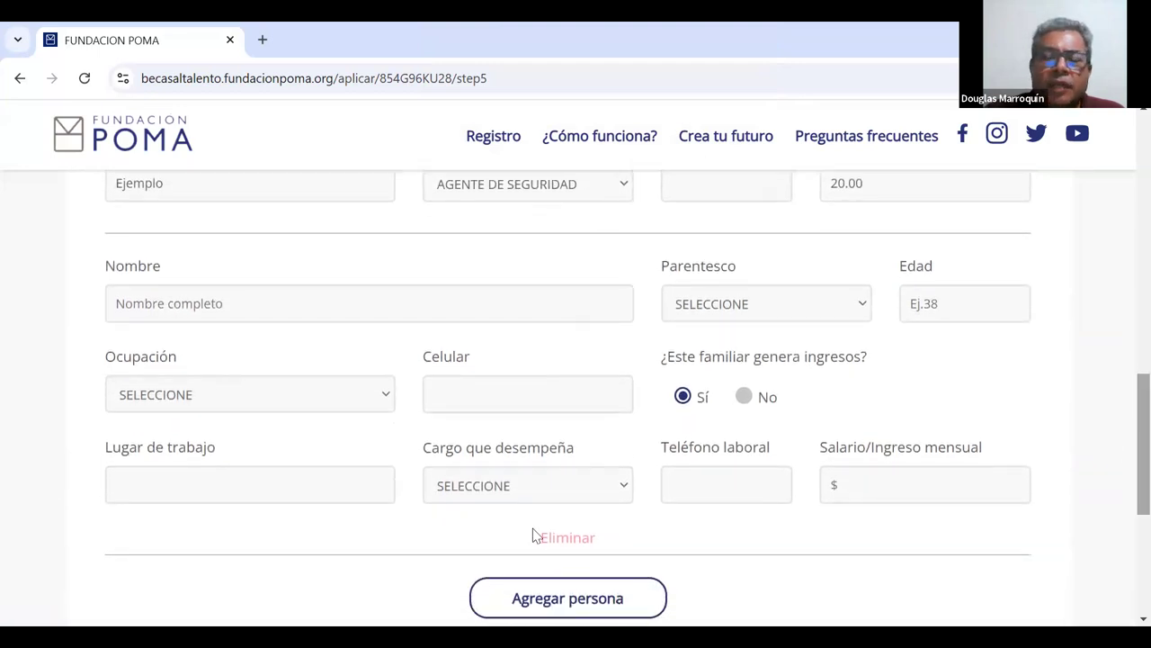
left_click(569, 536)
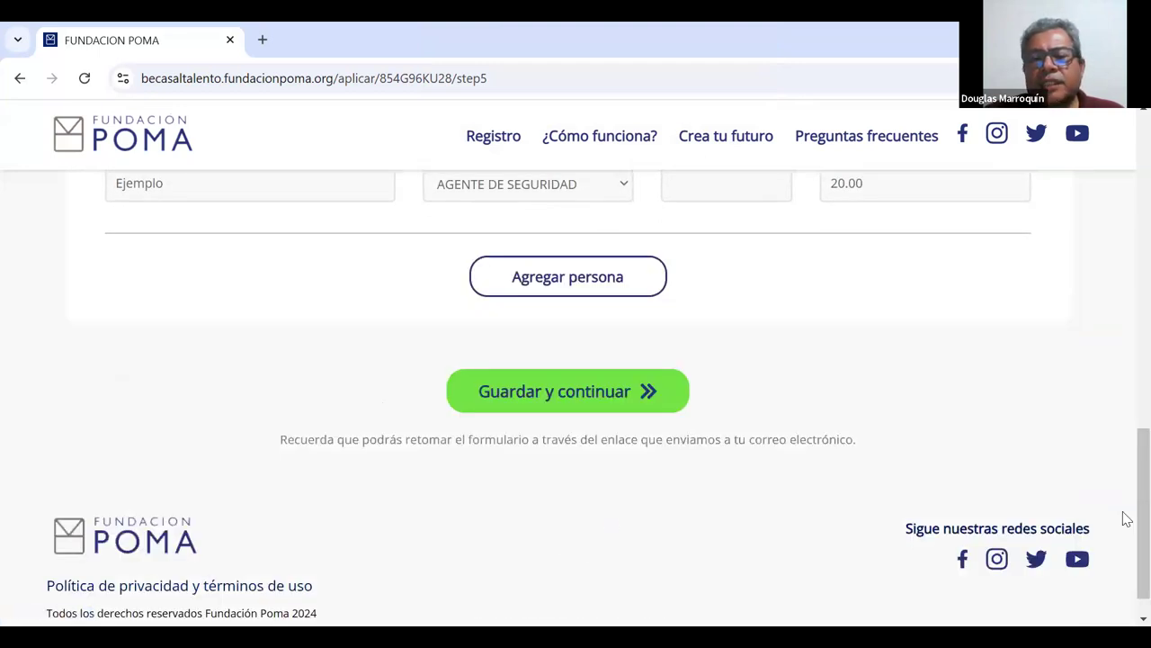
Step: Check the responsible relative's details in step 5, save them and continue to step 6
scroll(1123, 432, "up", 4)
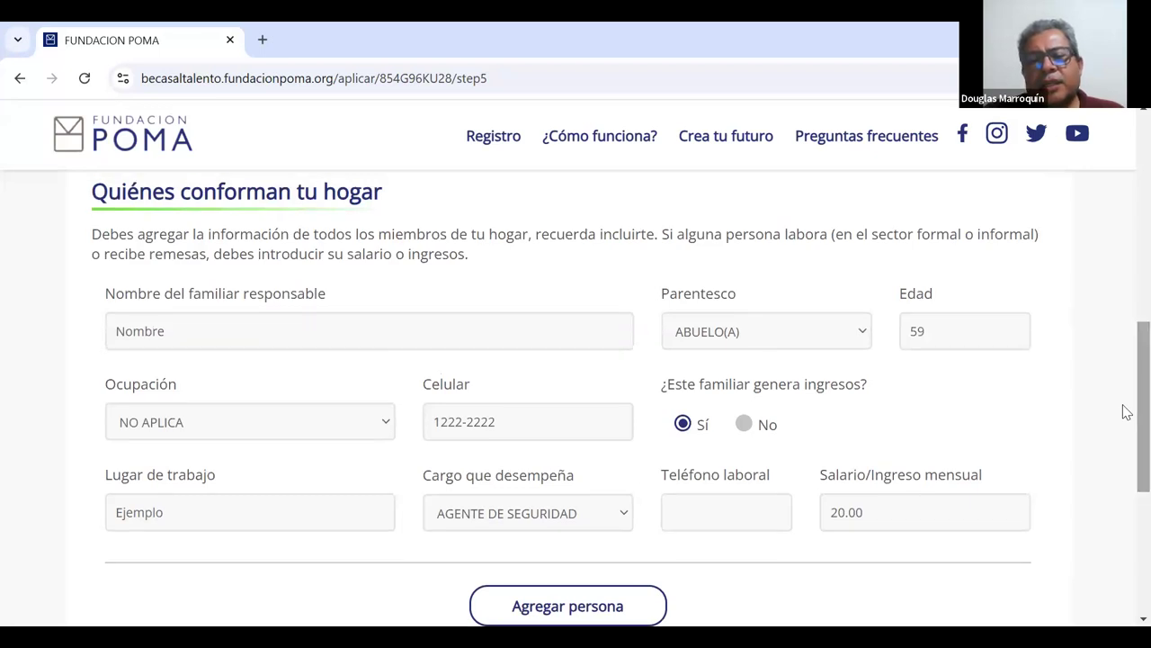
scroll(1124, 387, "down", 3)
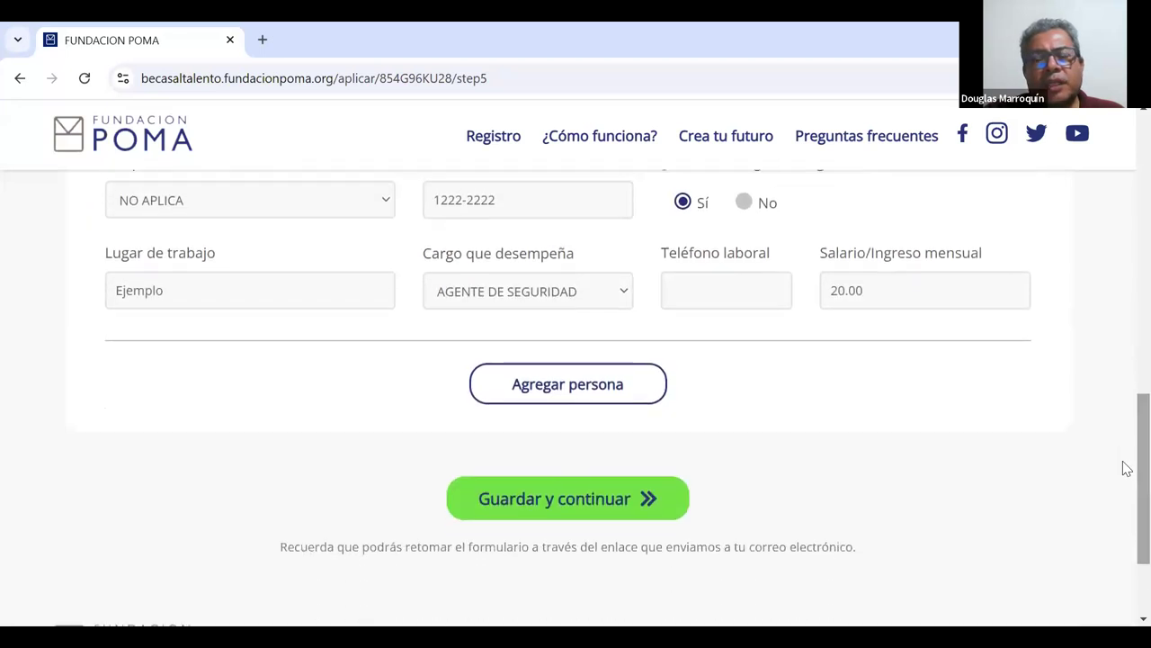
left_click(567, 505)
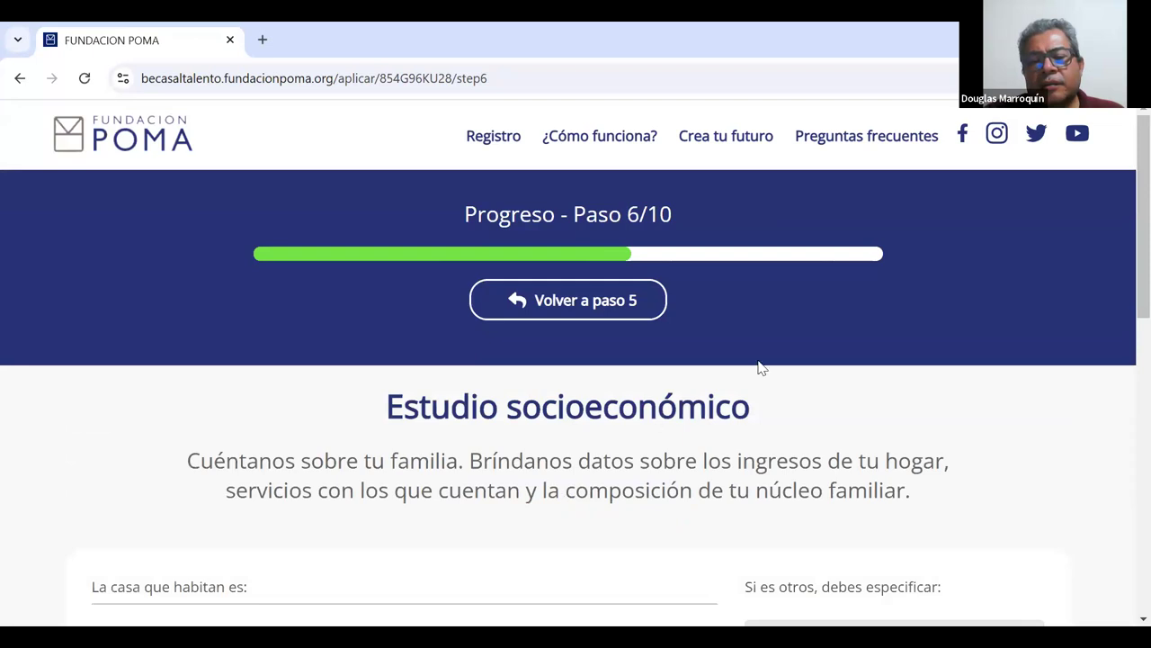
Step: Review the home ownership, household possessions and number of rooms answers in step 6, save and continue to step 7
scroll(1123, 270, "down", 2)
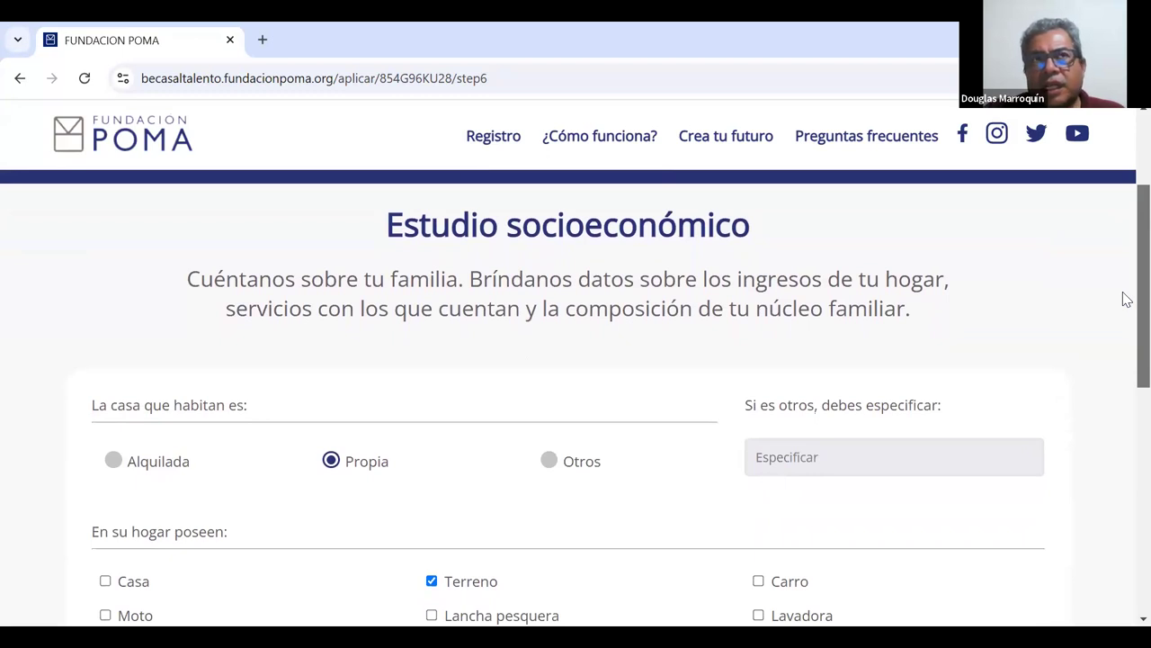
scroll(1124, 321, "down", 2)
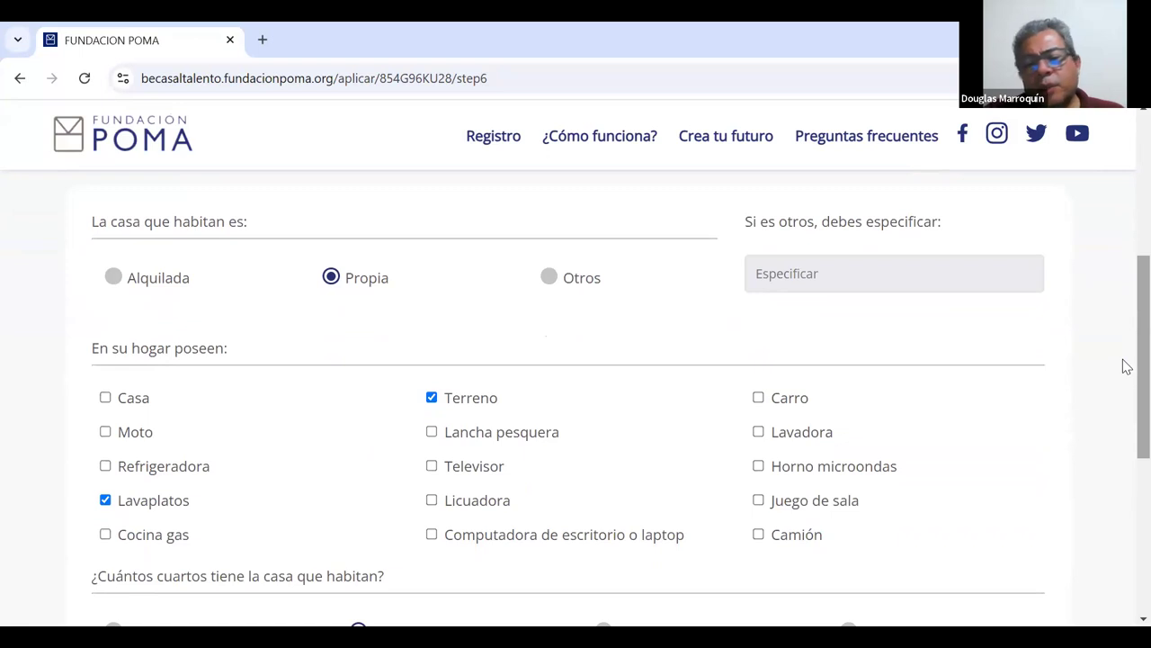
scroll(1124, 395, "down", 2)
scroll(1127, 432, "down", 2)
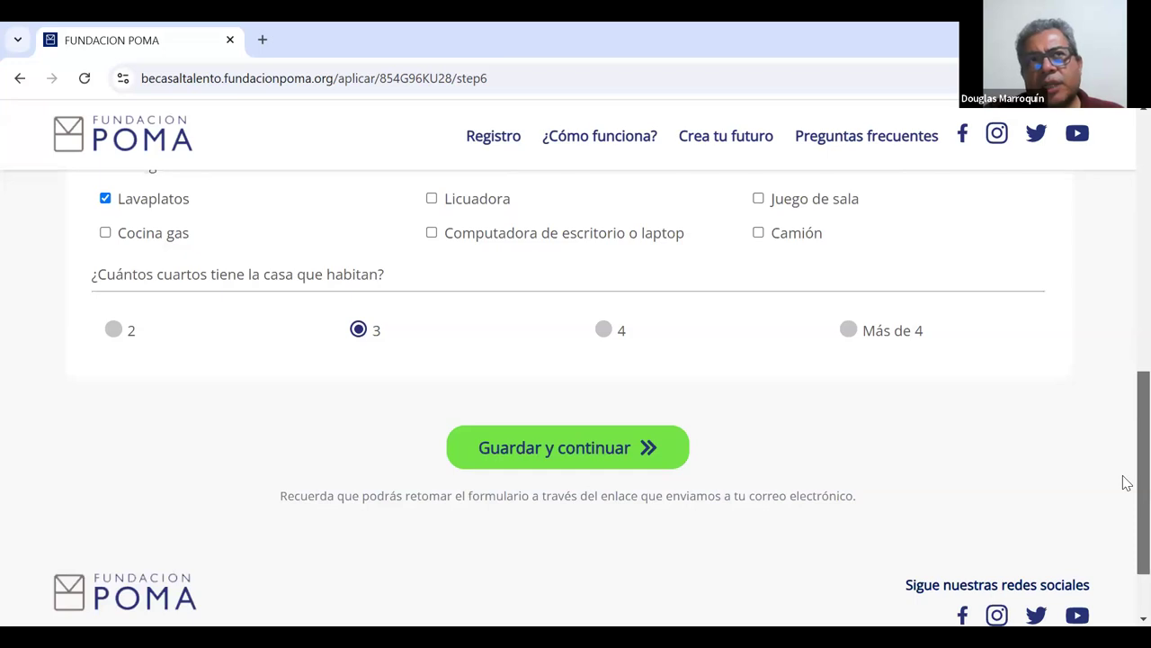
scroll(1125, 490, "down", 1)
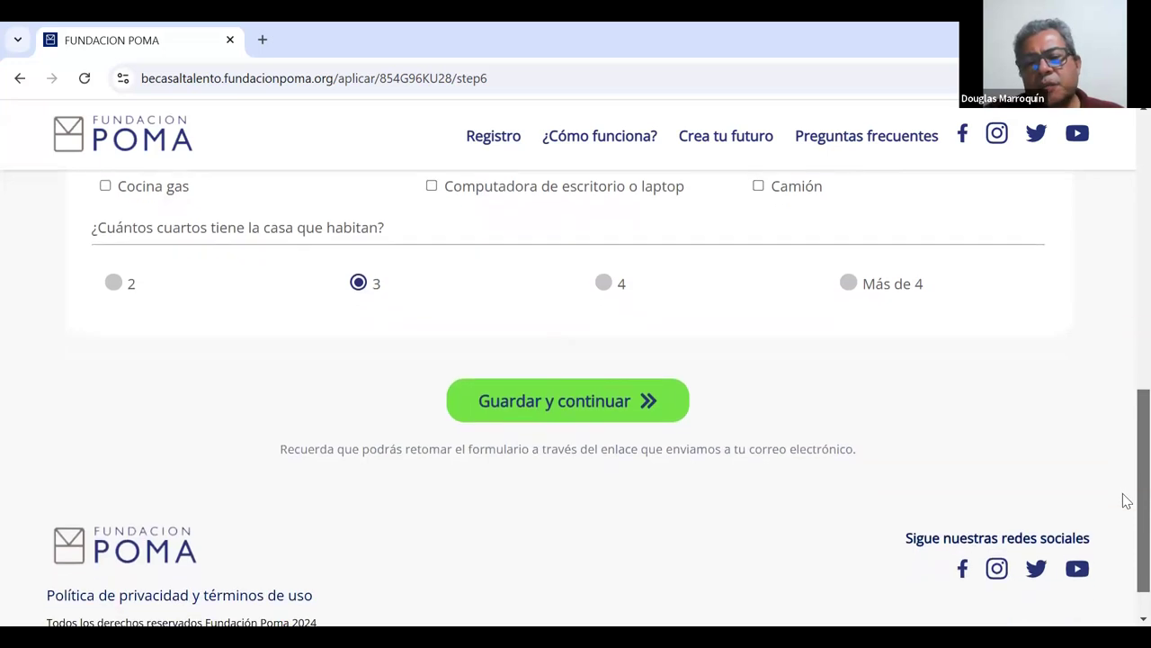
left_click(594, 406)
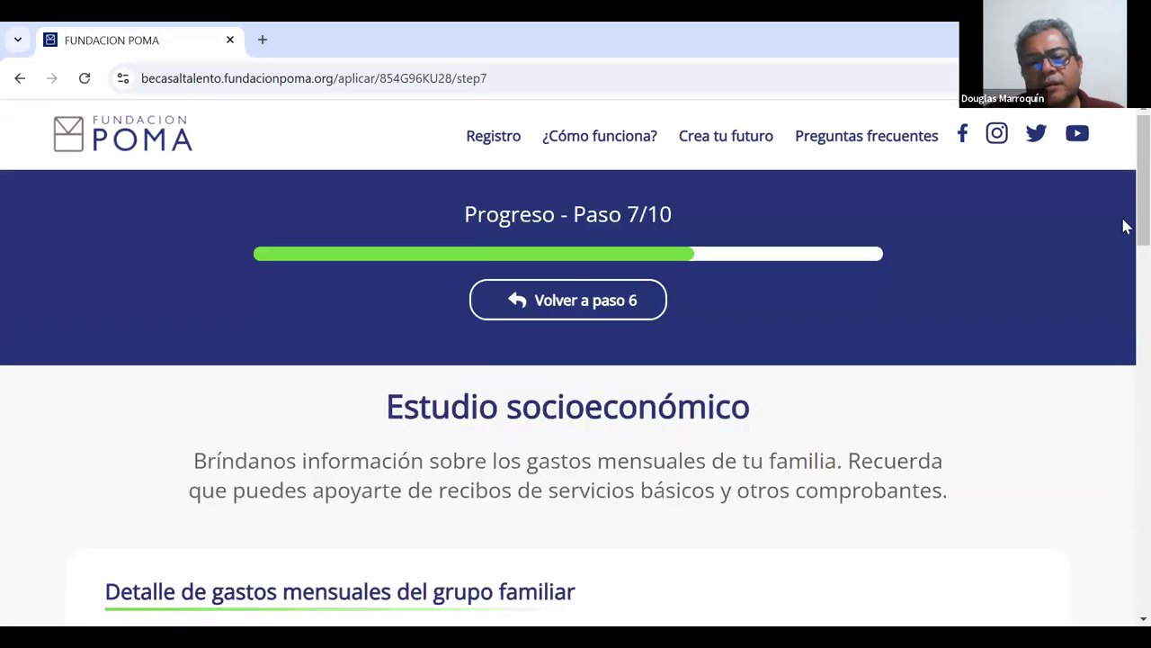
Step: Review the family's monthly expenses in step 7, from food to other payments, save them and continue to step 8
scroll(1123, 226, "down", 2)
scroll(1123, 246, "down", 1)
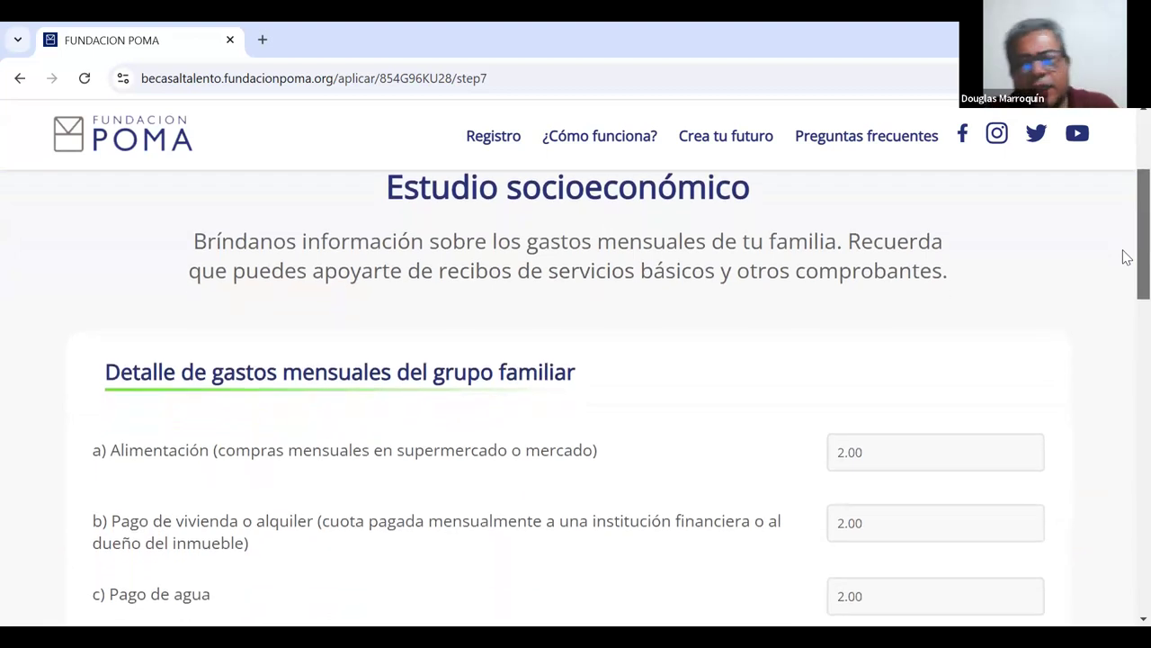
scroll(1125, 269, "down", 2)
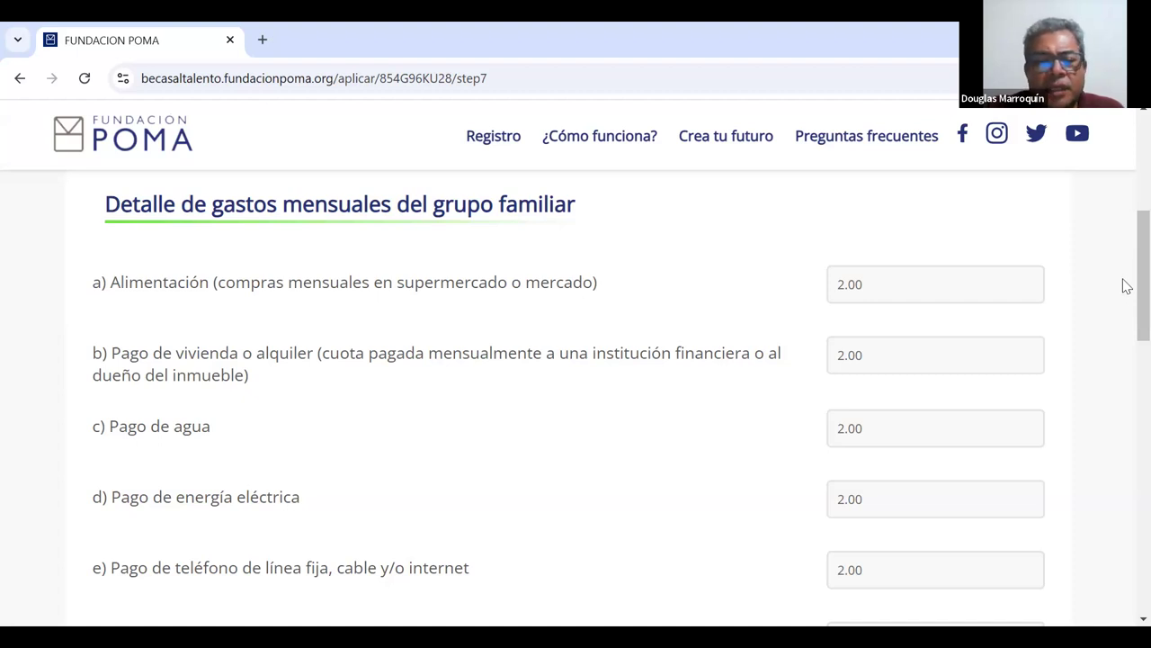
scroll(1124, 299, "down", 1)
scroll(1126, 315, "down", 1)
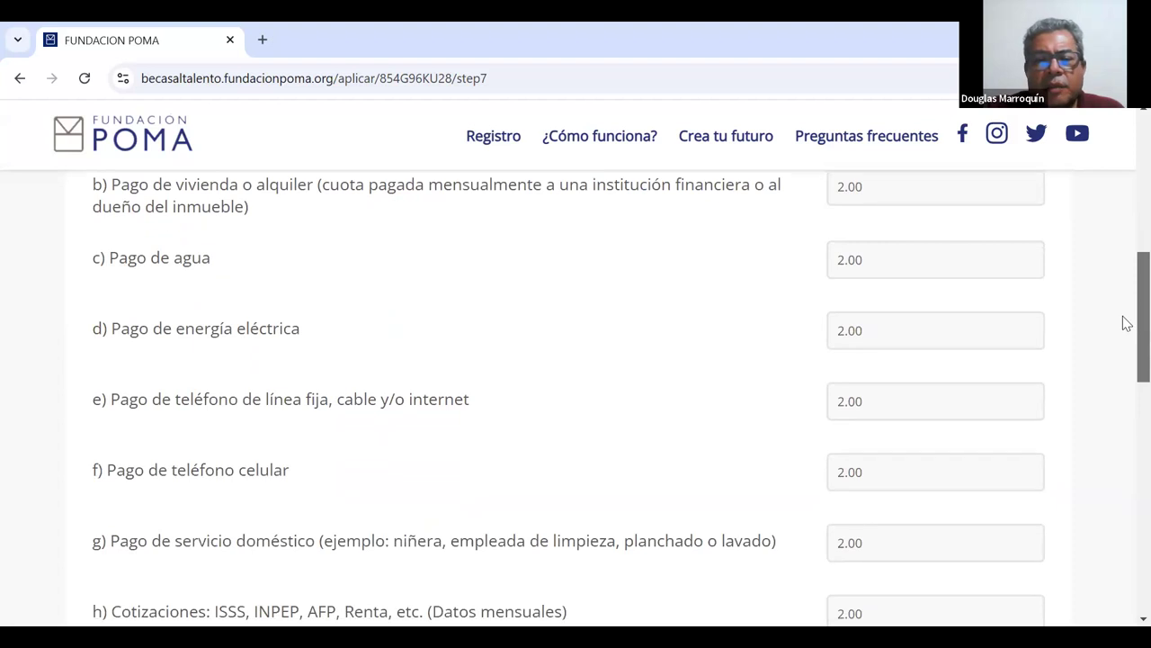
scroll(1126, 323, "up", 1)
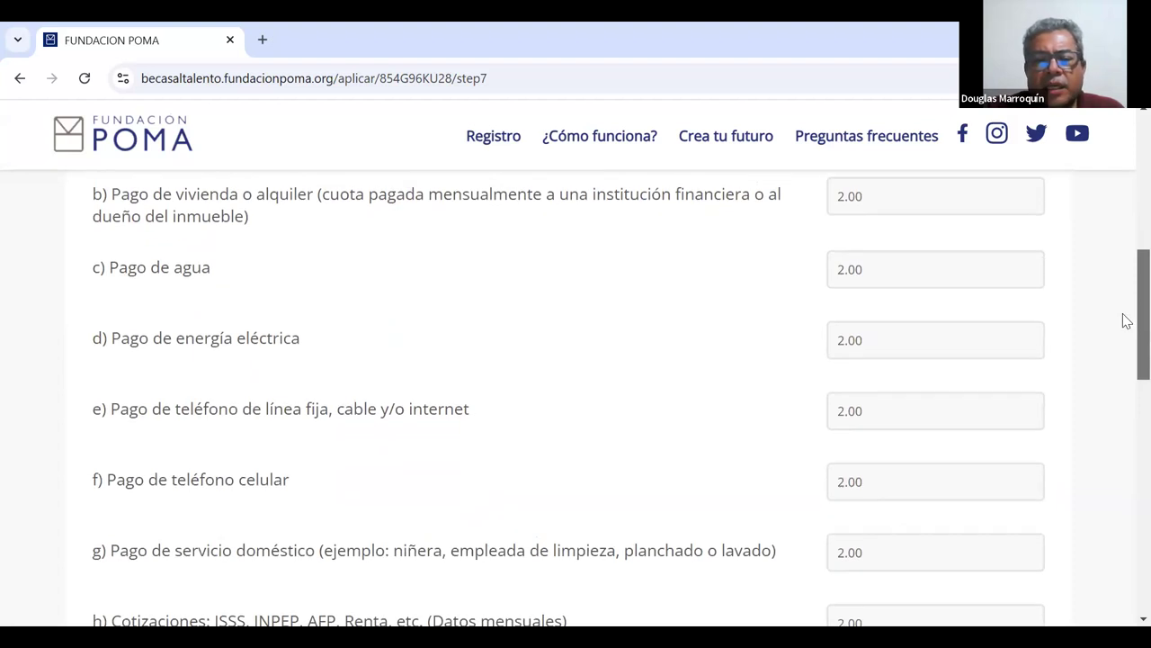
scroll(1127, 324, "down", 1)
scroll(1127, 325, "down", 1)
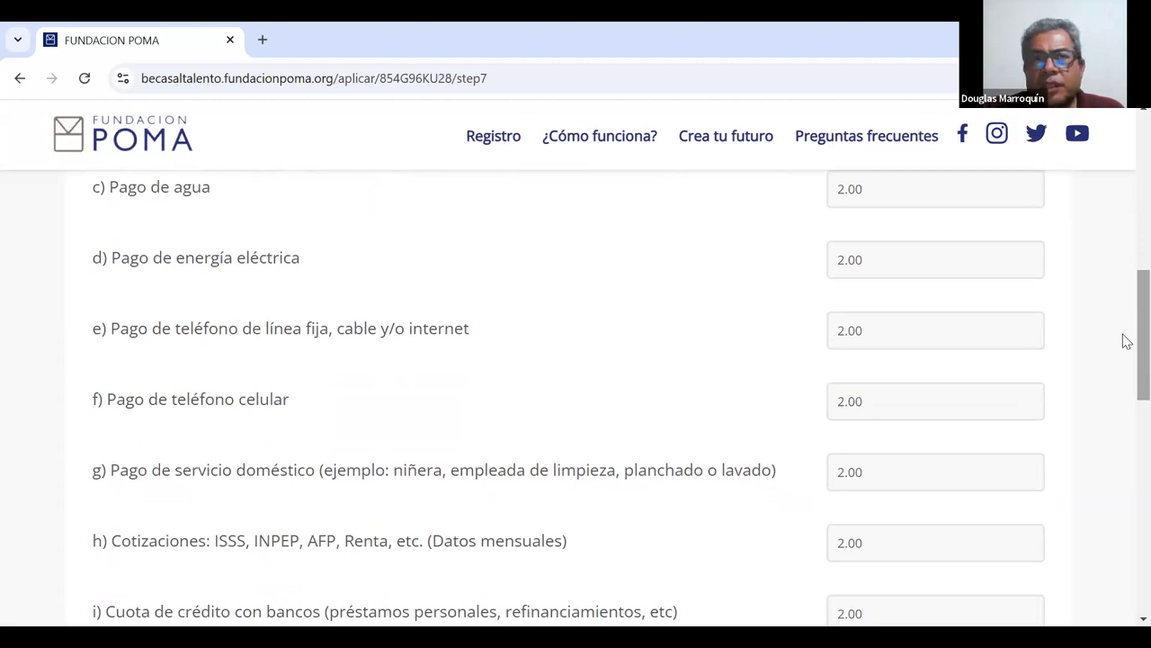
scroll(1127, 341, "down", 4)
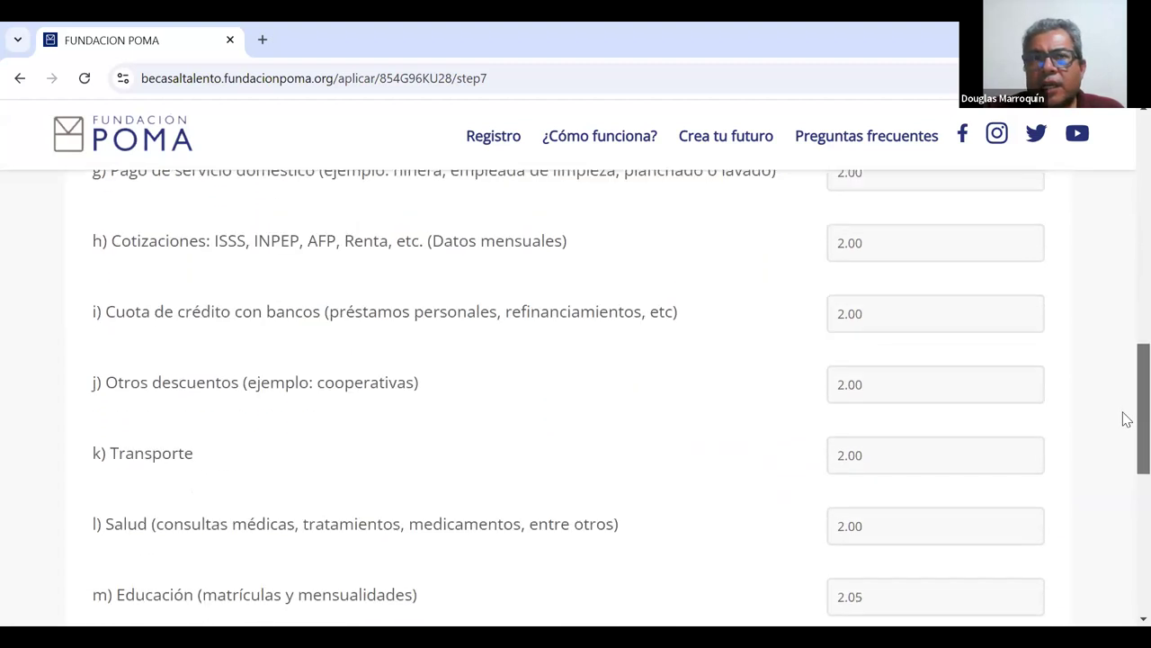
scroll(1127, 400, "up", 1)
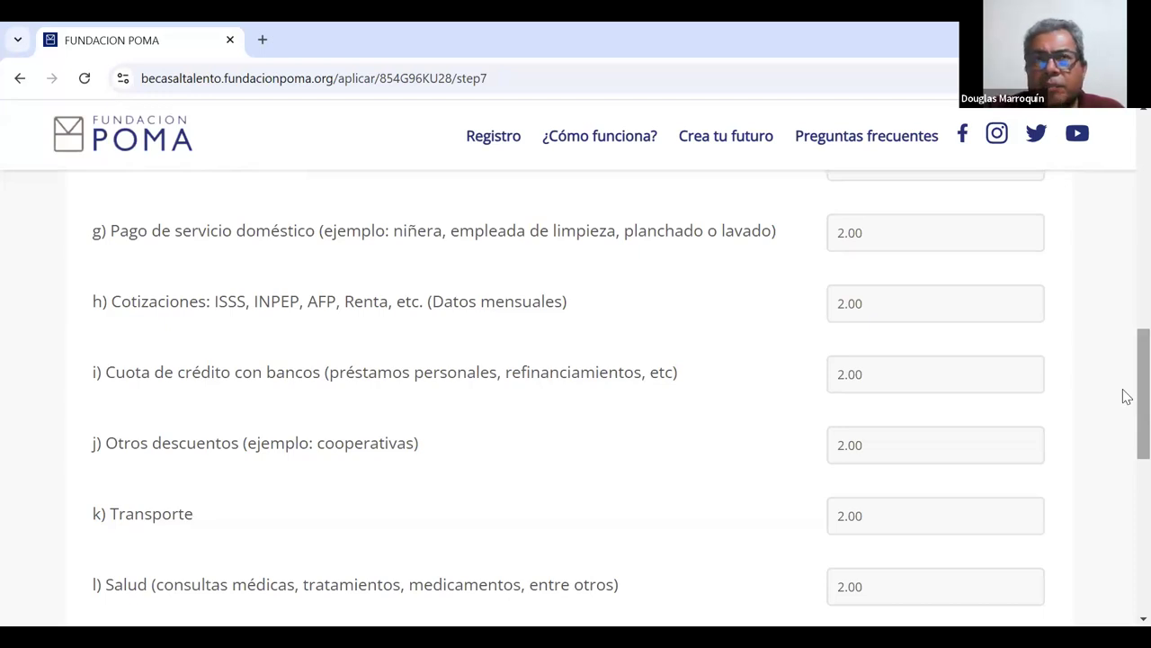
scroll(1123, 395, "down", 3)
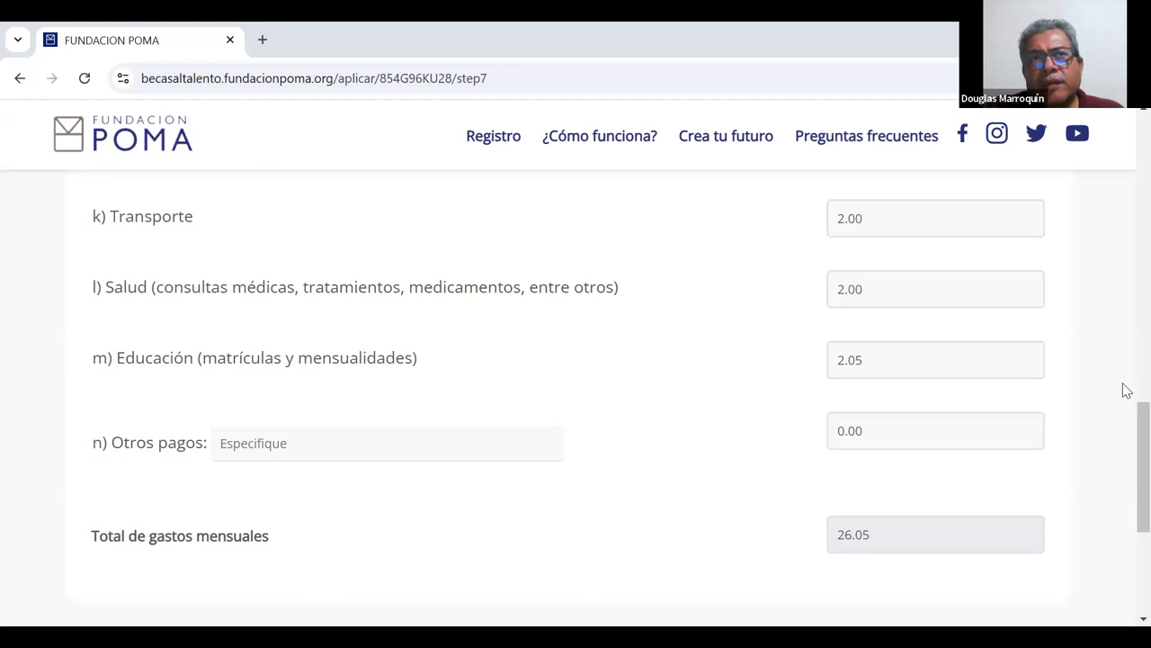
left_click(1126, 430)
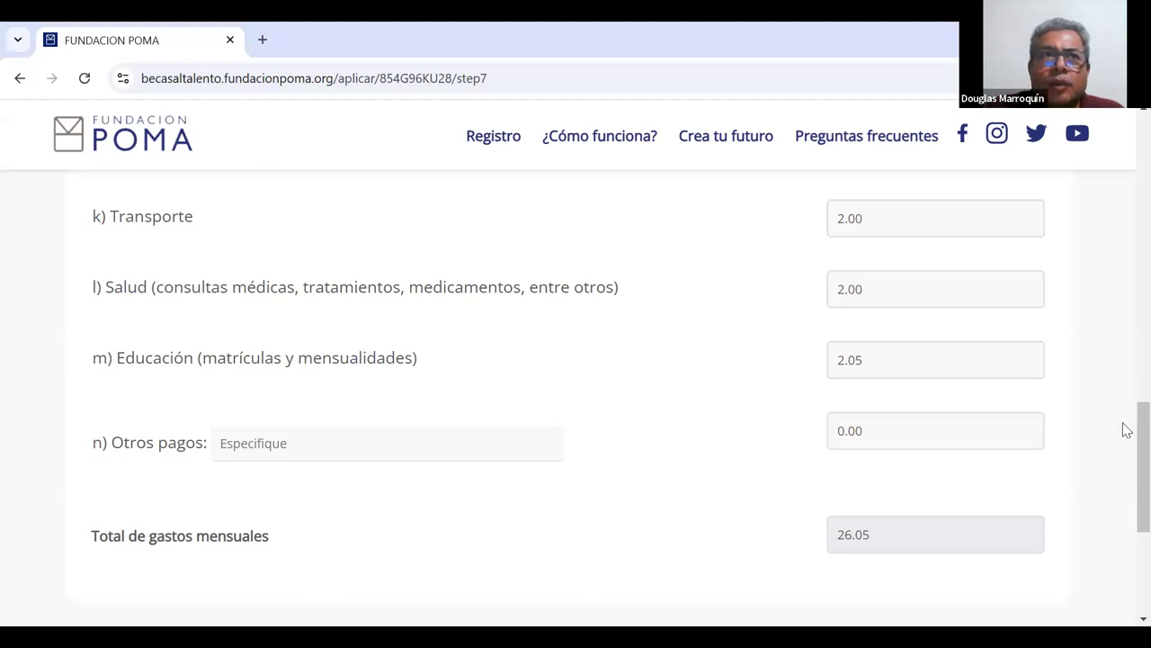
scroll(1126, 432, "down", 1)
scroll(1126, 437, "down", 2)
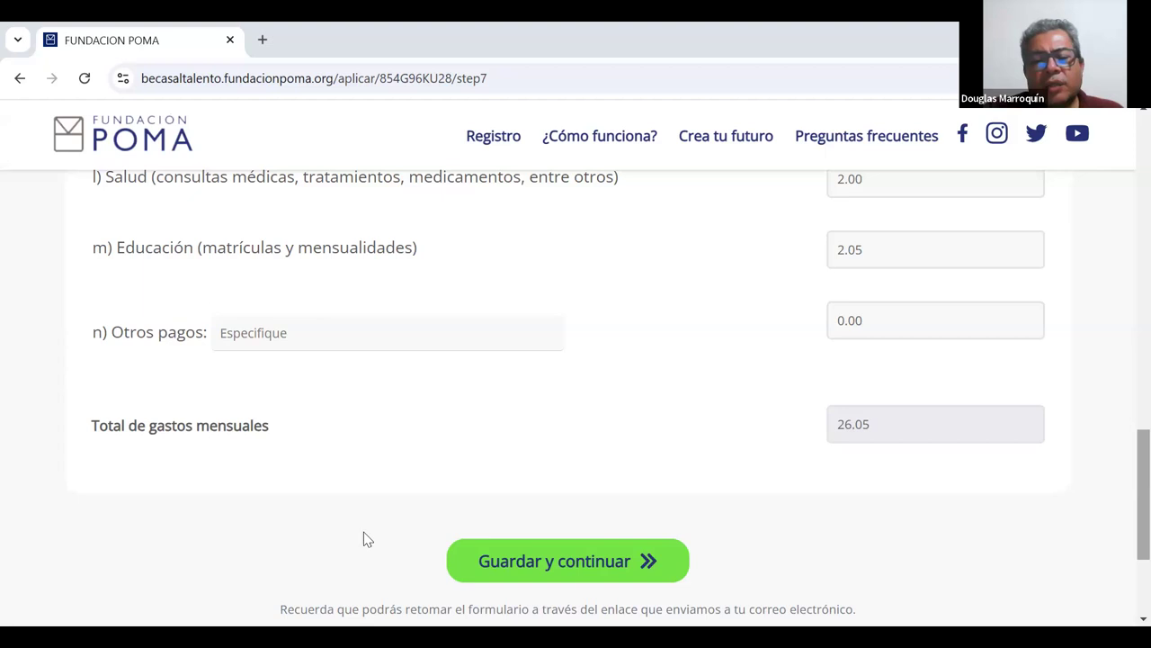
left_click(558, 552)
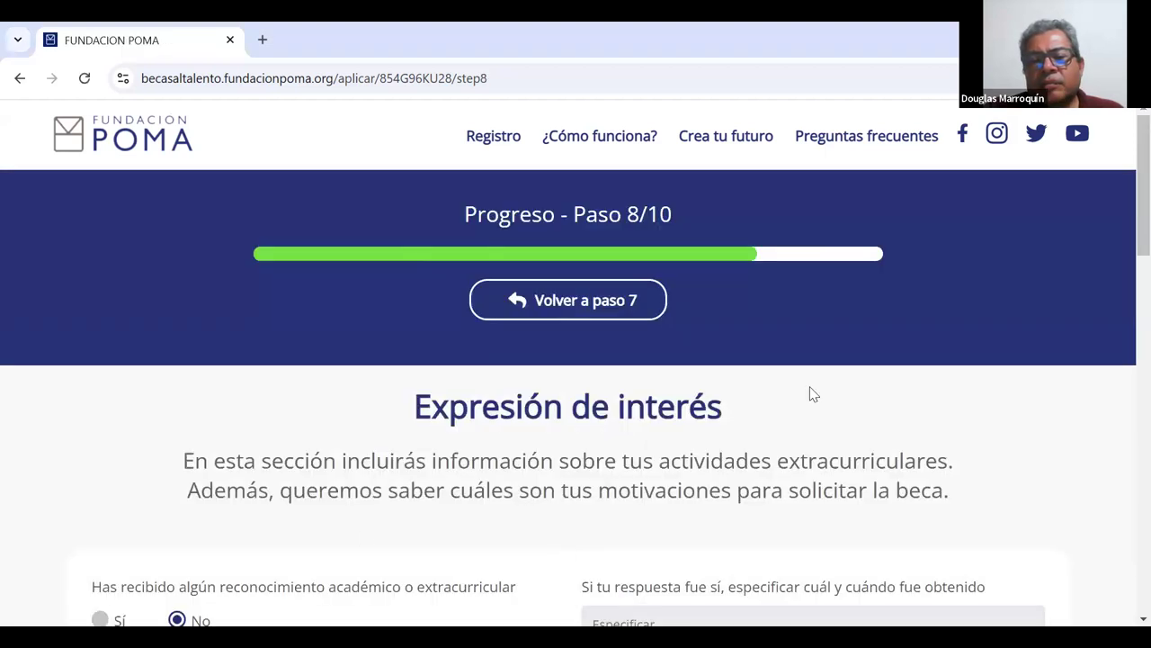
Step: Add two blank volunteering entries below the existing one in the volunteer activities section of step 8
scroll(1124, 213, "down", 2)
scroll(1124, 224, "down", 2)
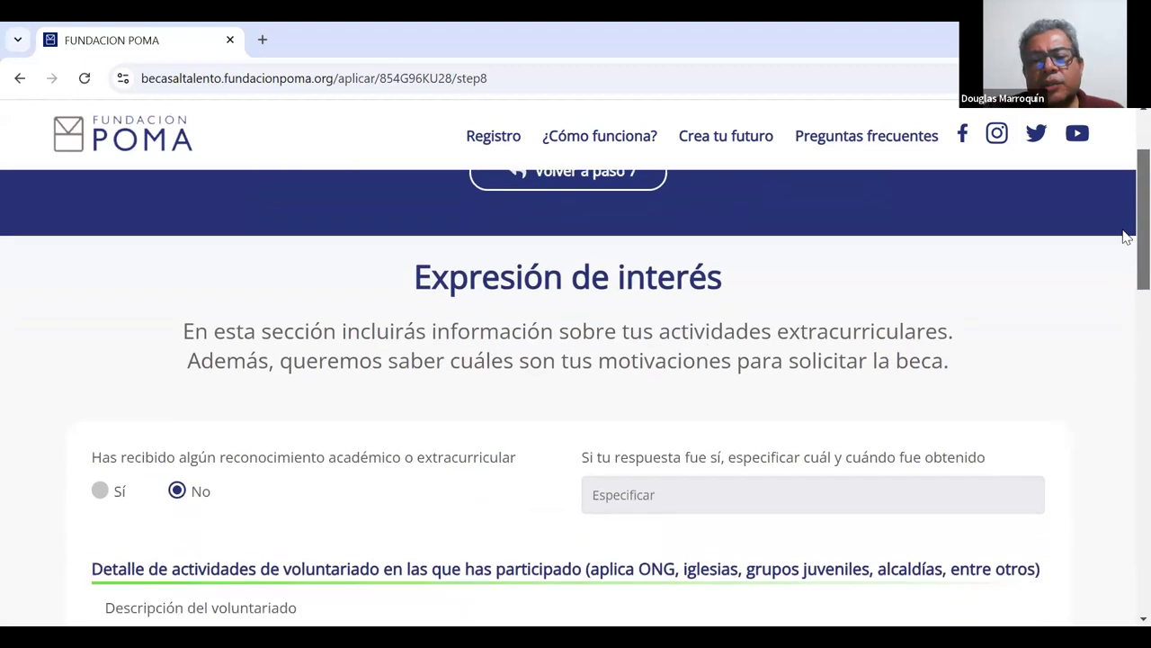
scroll(1124, 251, "down", 2)
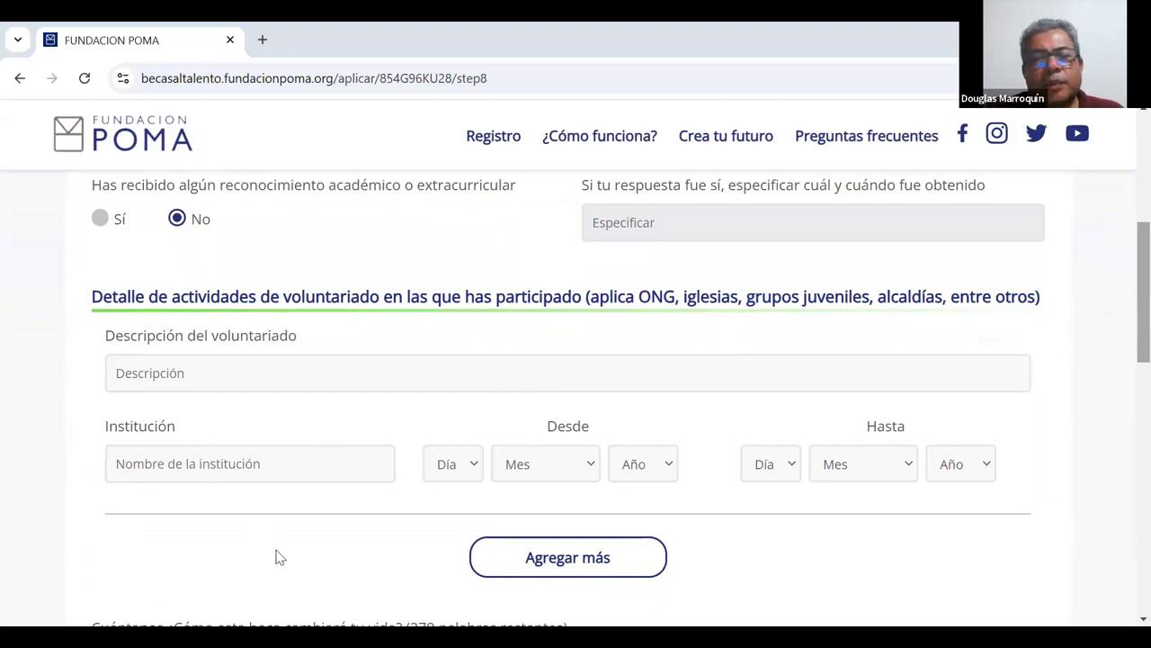
left_click(556, 560)
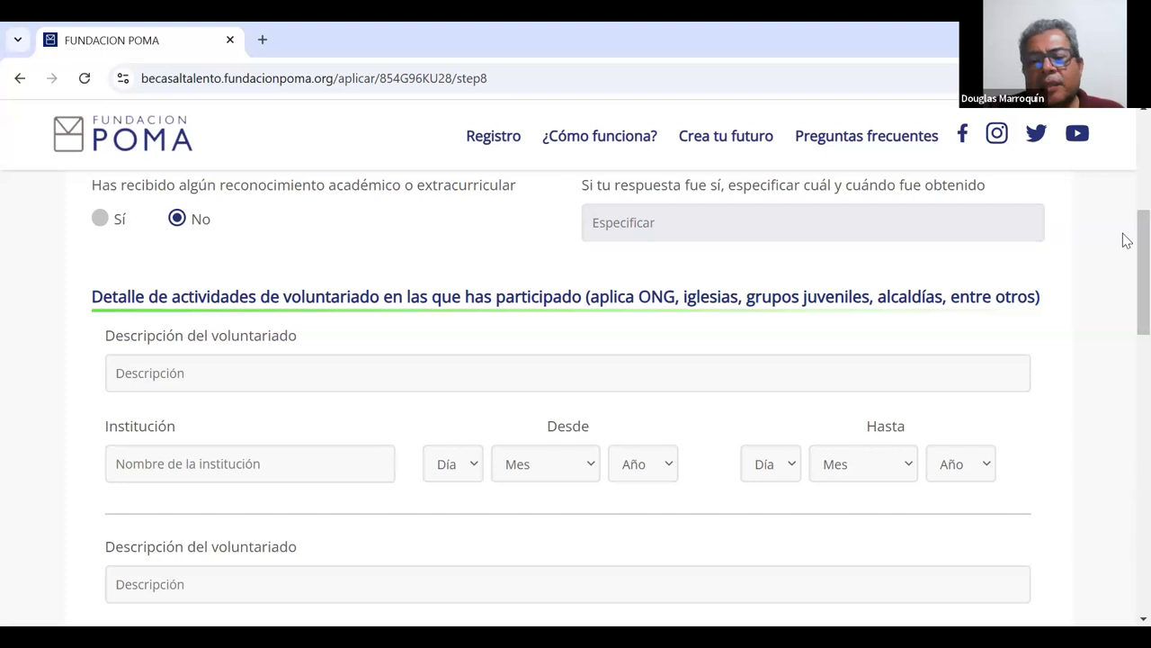
scroll(1124, 270, "down", 3)
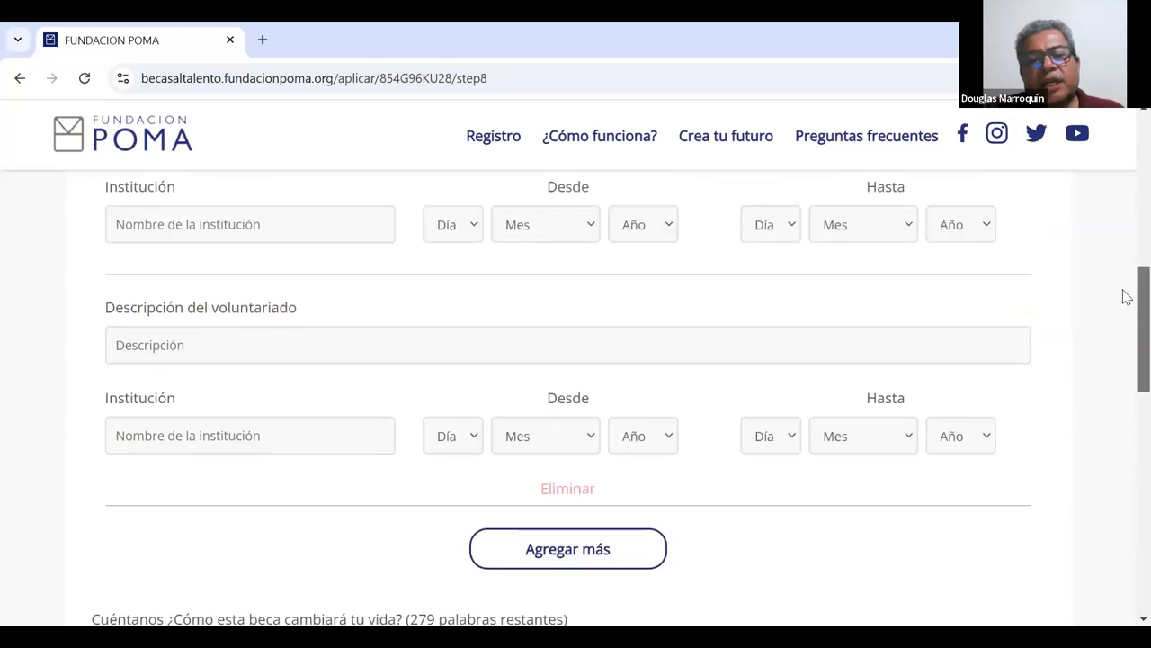
left_click(618, 548)
scroll(1123, 342, "down", 3)
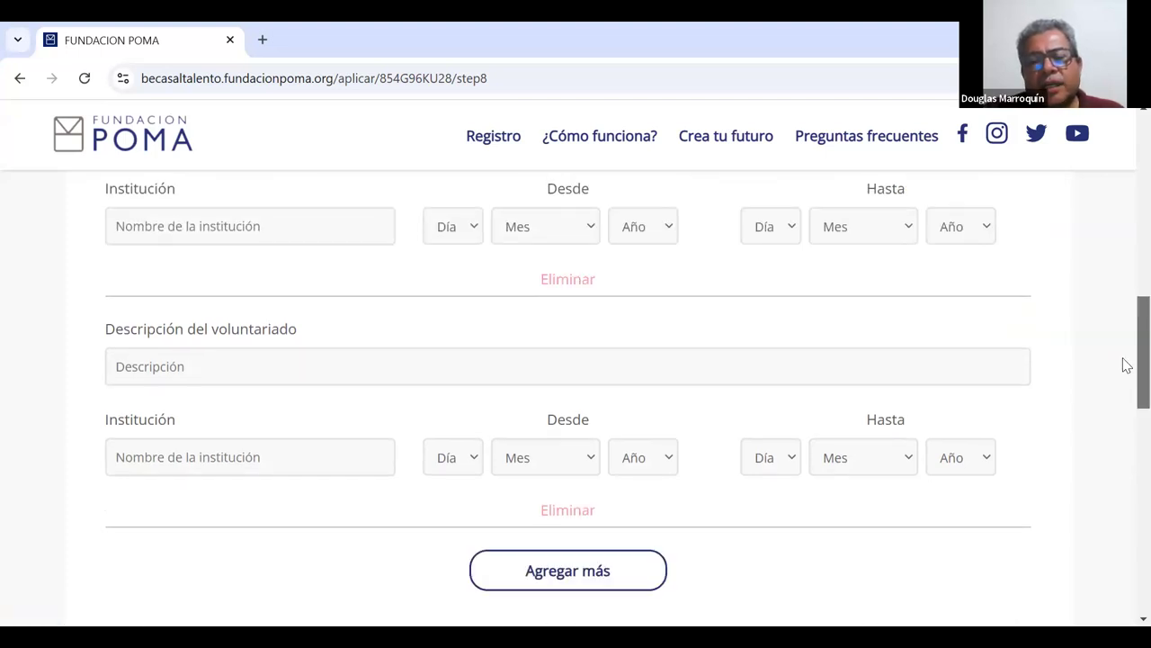
Step: Delete both added blank entries from the volunteer activities section
scroll(1126, 365, "up", 1)
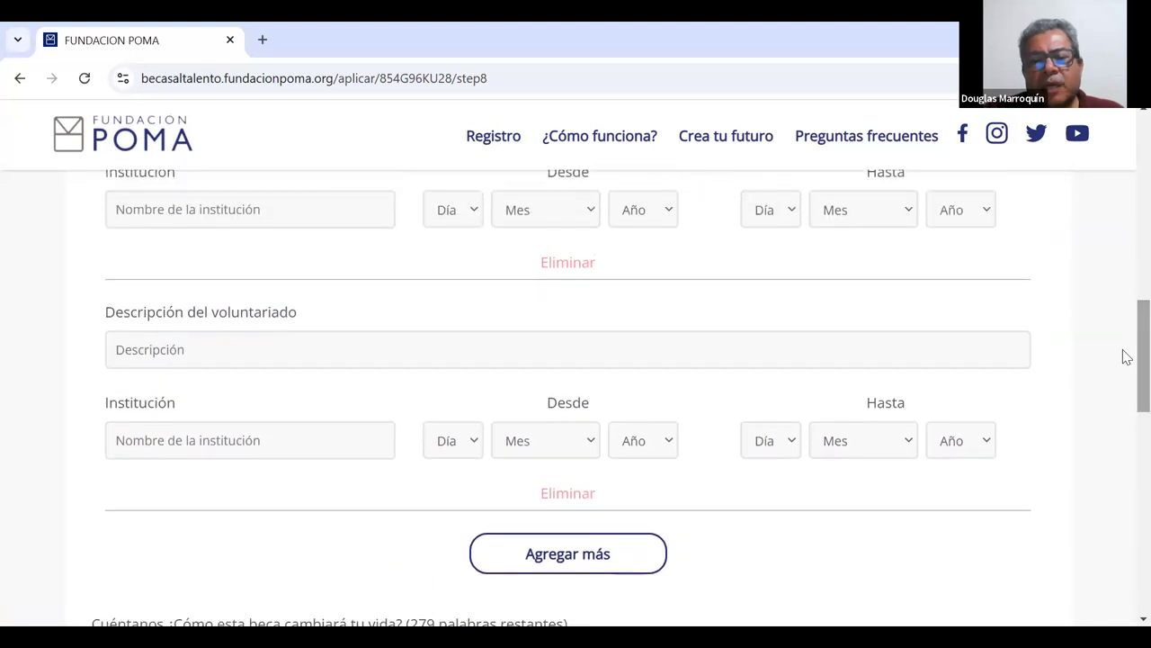
left_click(572, 494)
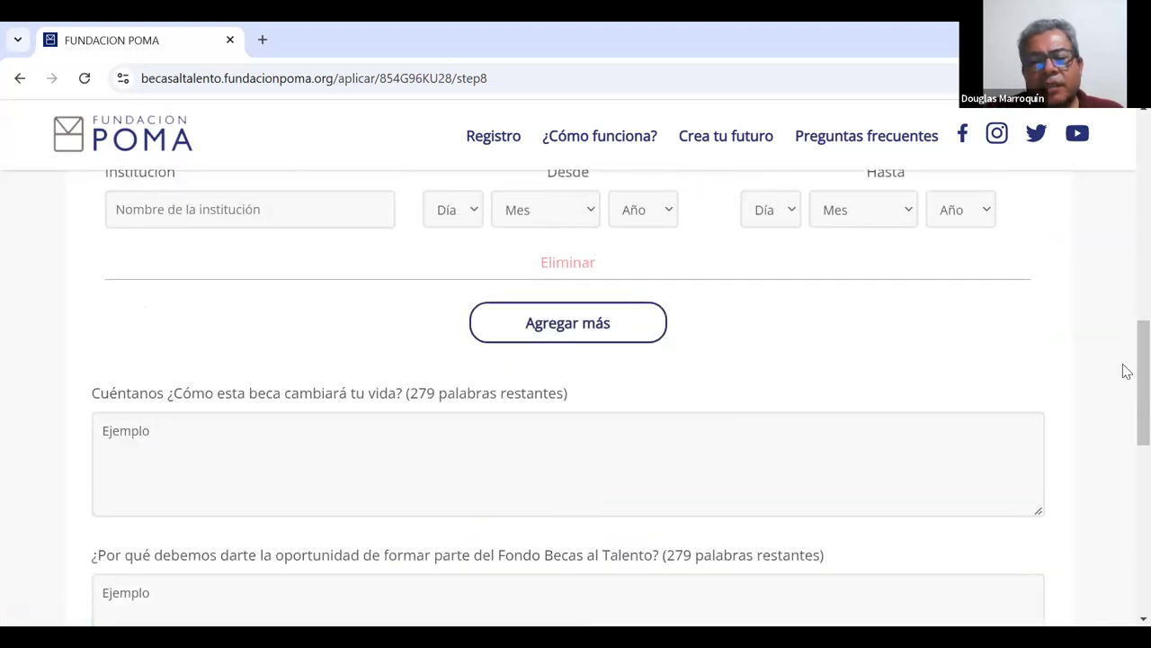
scroll(1123, 331, "up", 5)
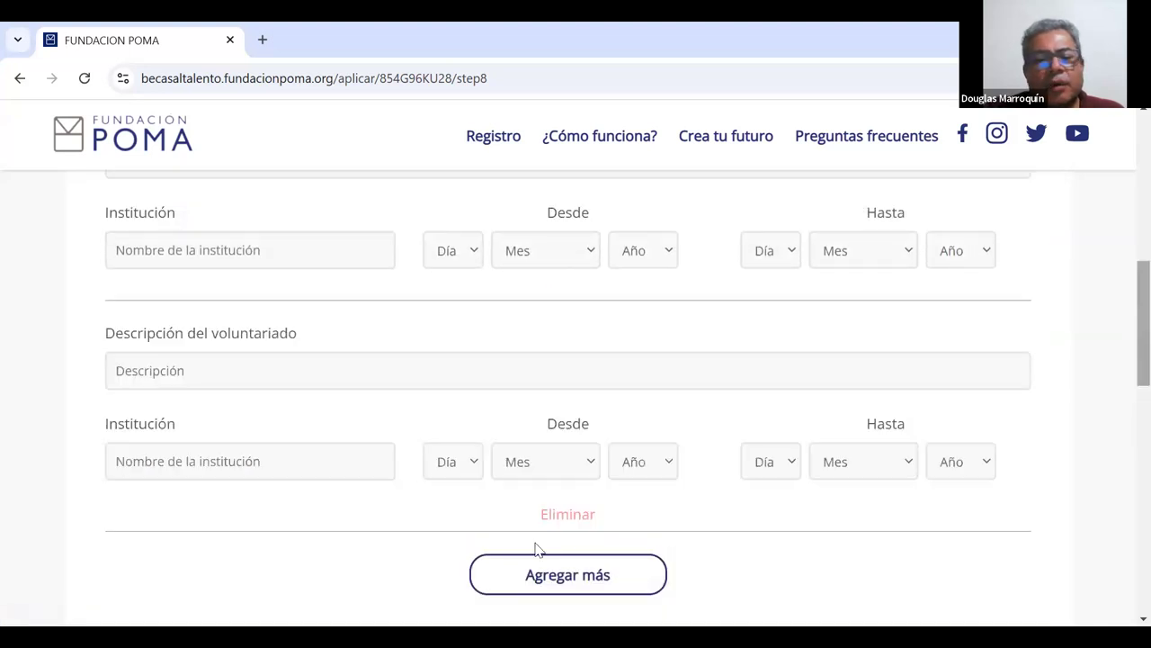
left_click(575, 514)
Step: Review the motivation answers and set how the applicant heard about the scholarship to REDES SOCIALES FUNDACION POMA
scroll(1123, 351, "down", 3)
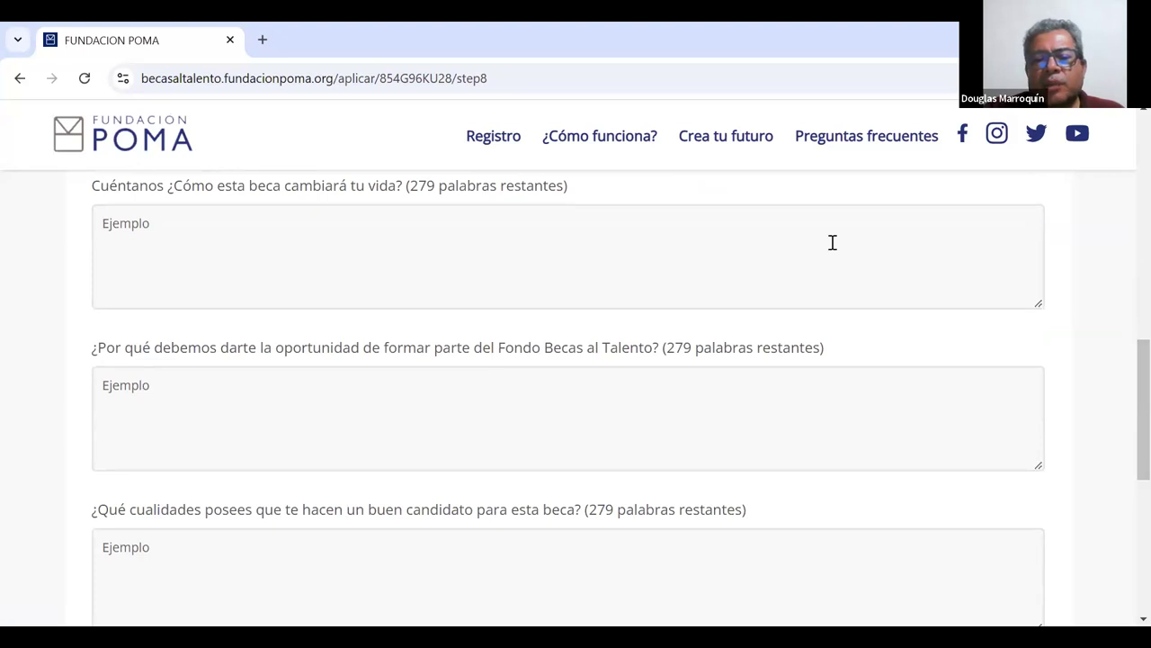
scroll(1123, 396, "down", 2)
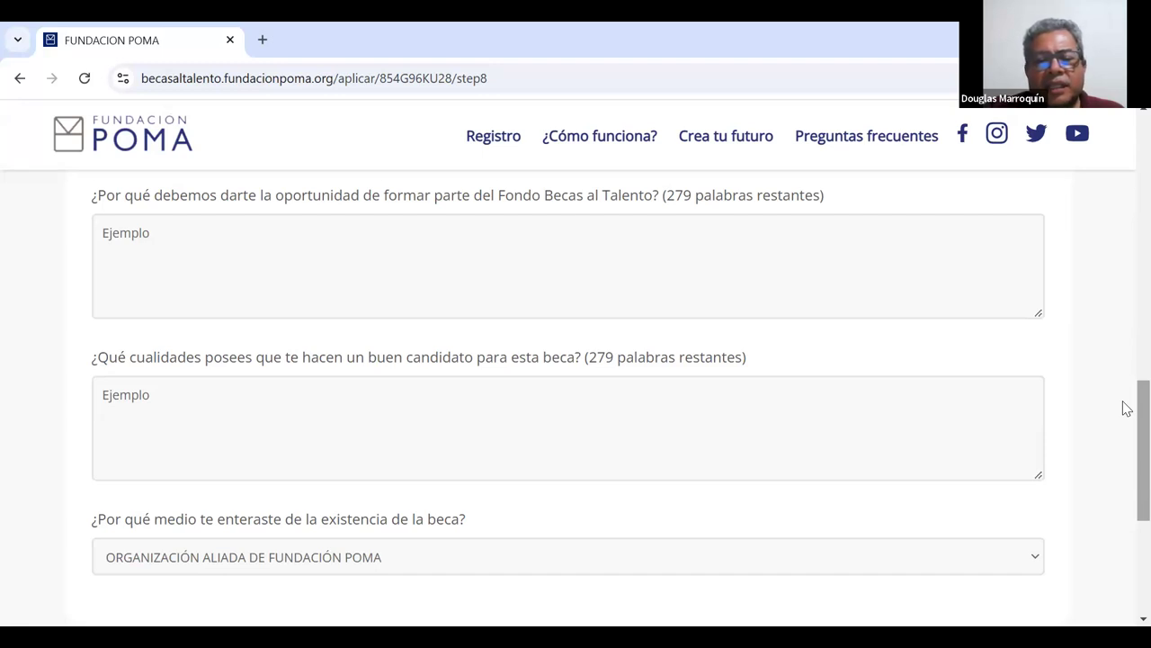
scroll(1126, 409, "down", 1)
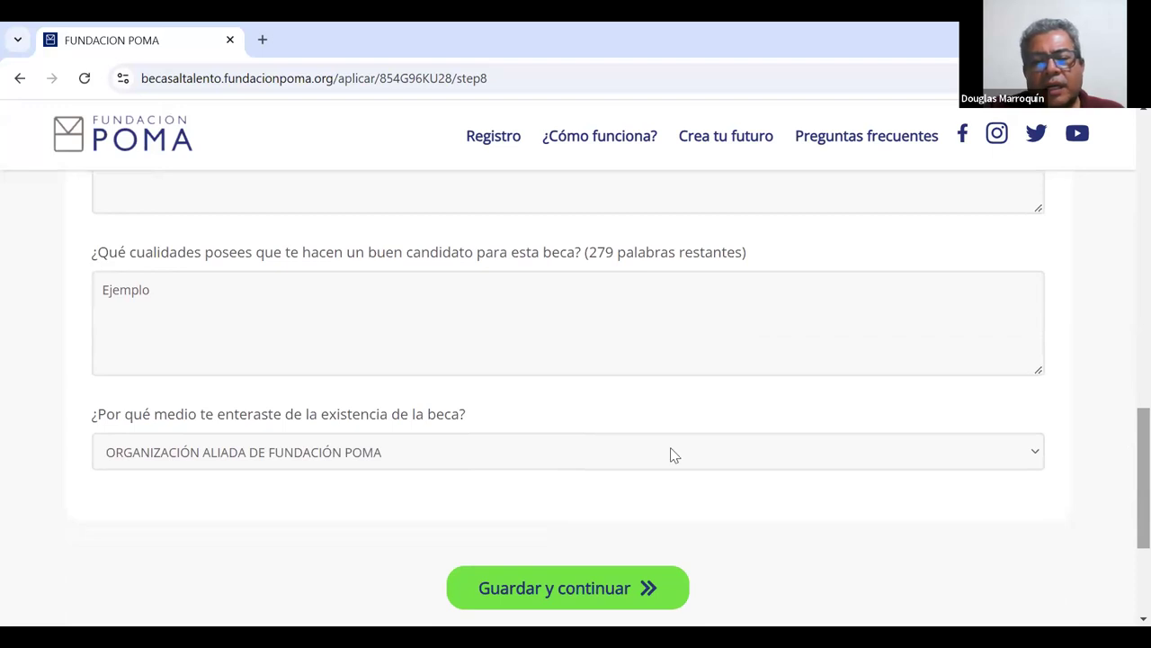
left_click(607, 470)
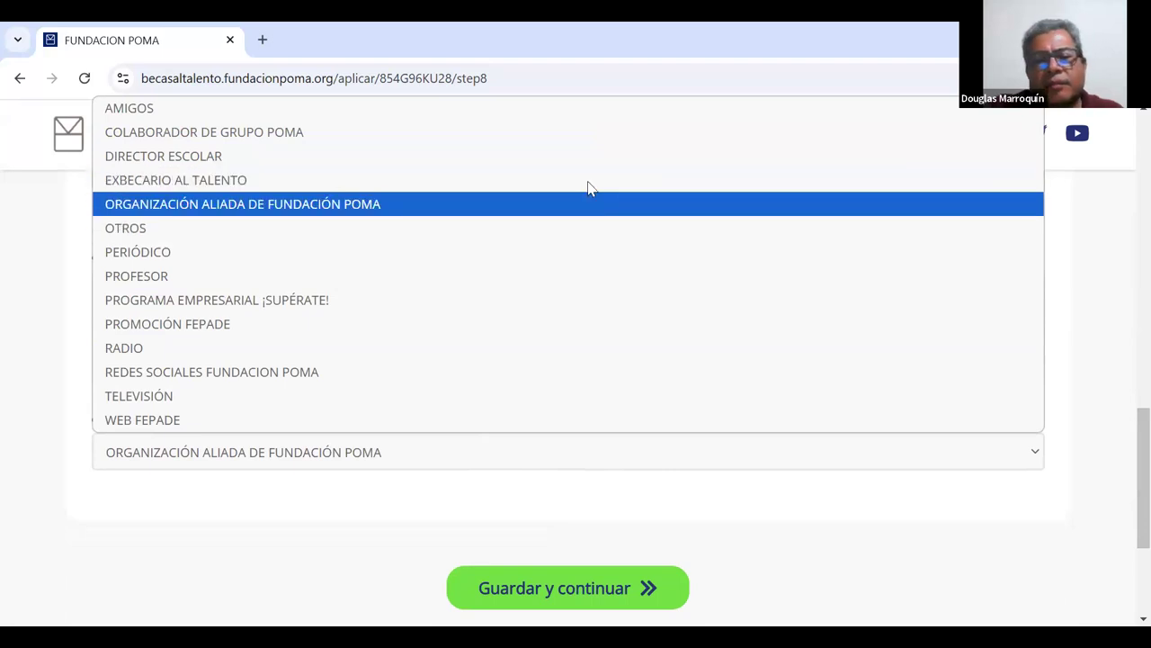
key("Return")
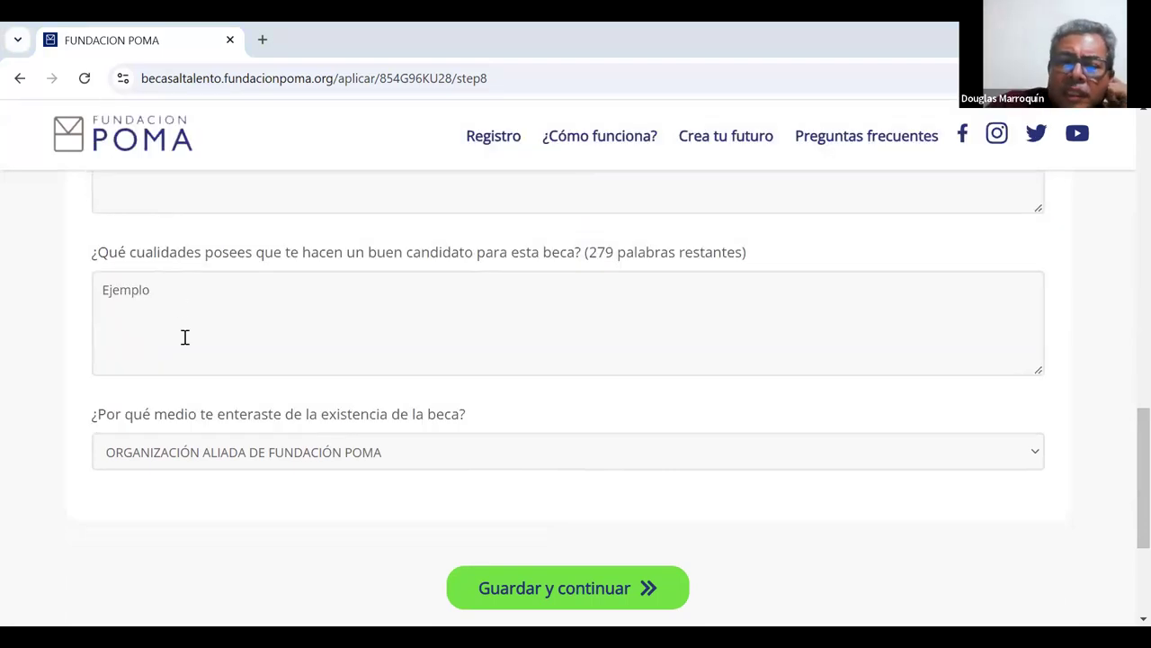
key("alt+Down")
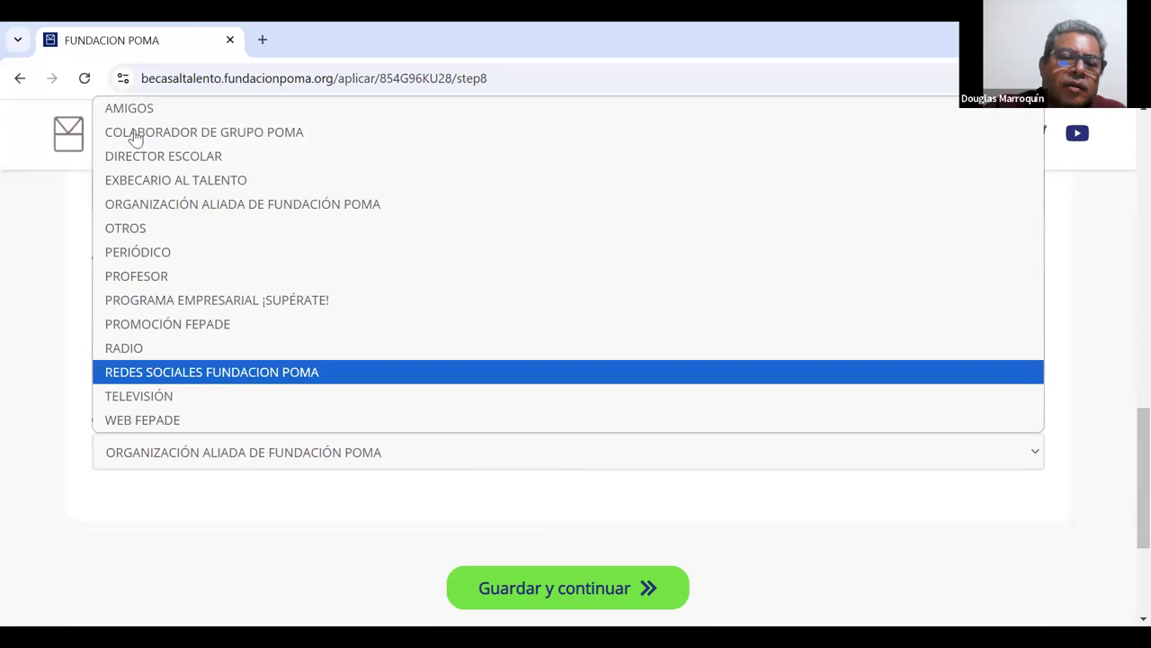
key("Return")
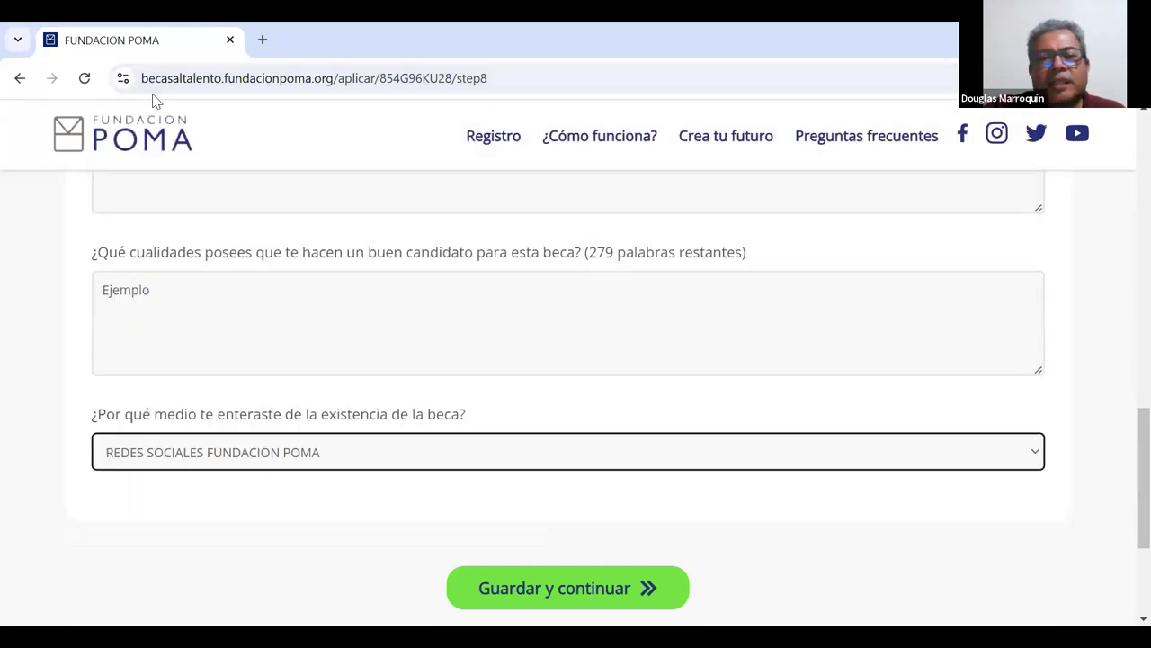
left_click(322, 491)
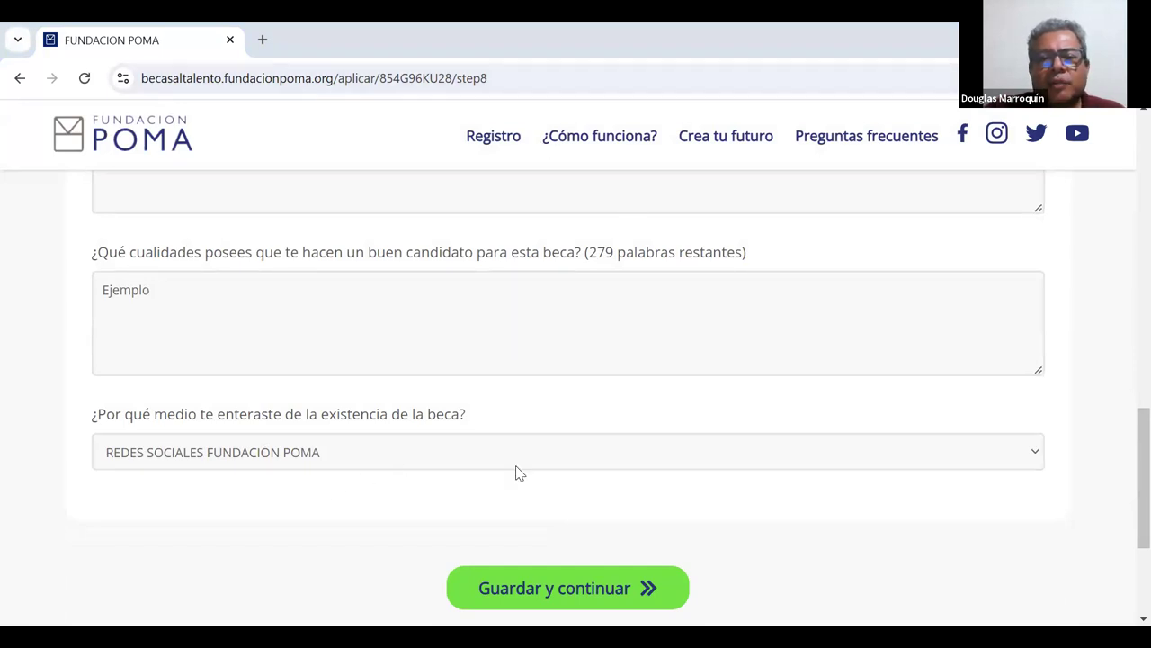
Step: Check the options for how the applicant heard about the scholarship, keep REDES SOCIALES FUNDACION POMA, save and continue to step 9
left_click(454, 459)
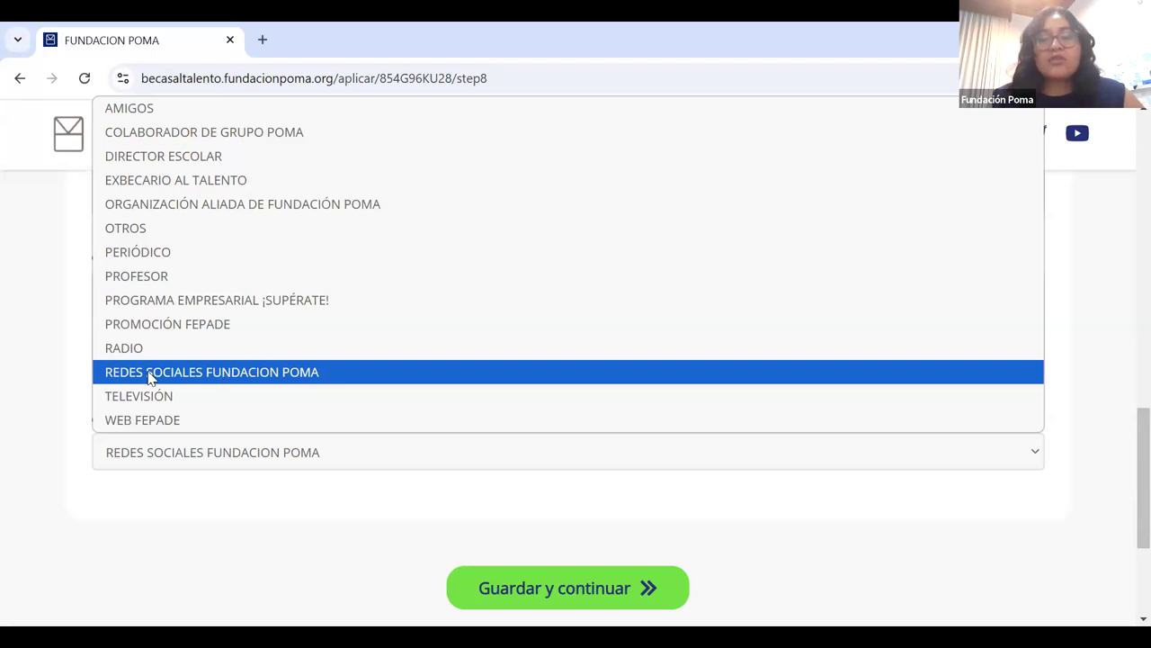
left_click(288, 549)
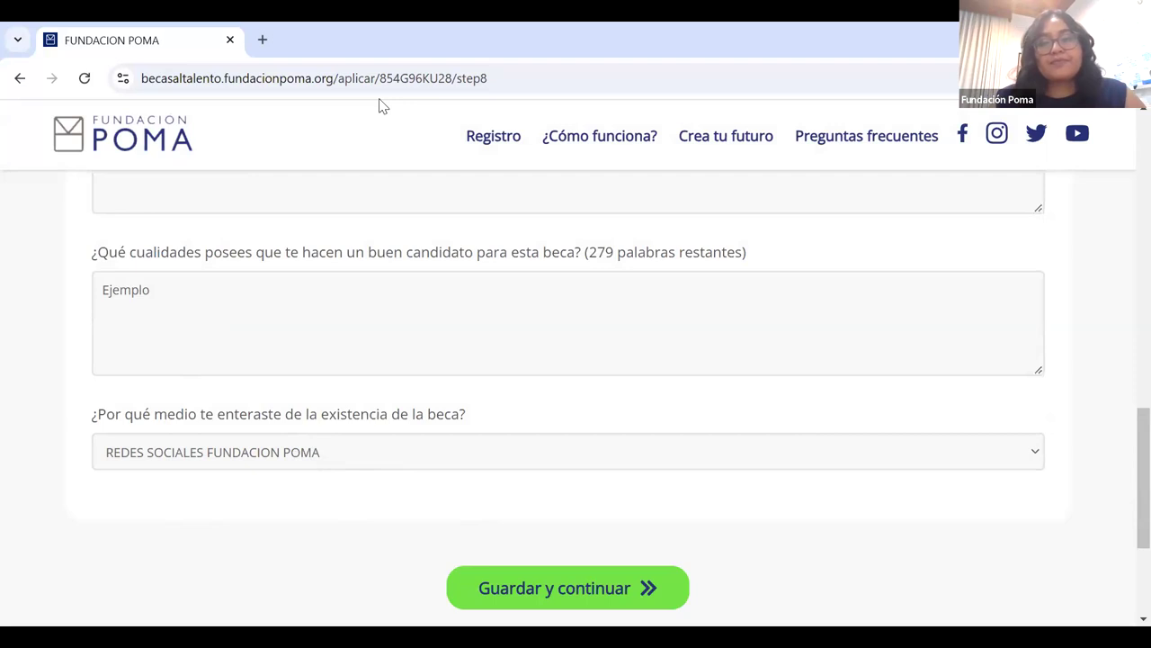
left_click(607, 585)
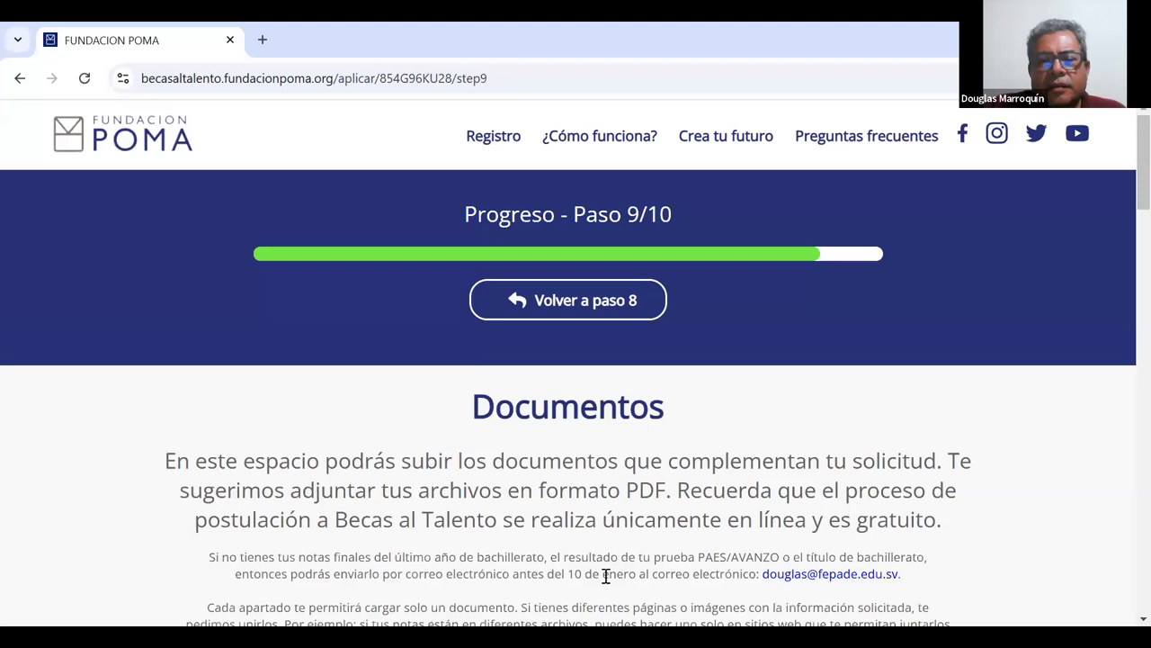
Step: Examine the required documents in step 9, from the high school grade certificates to the DUI and NIT copies
left_click_drag(1125, 144, 1127, 234)
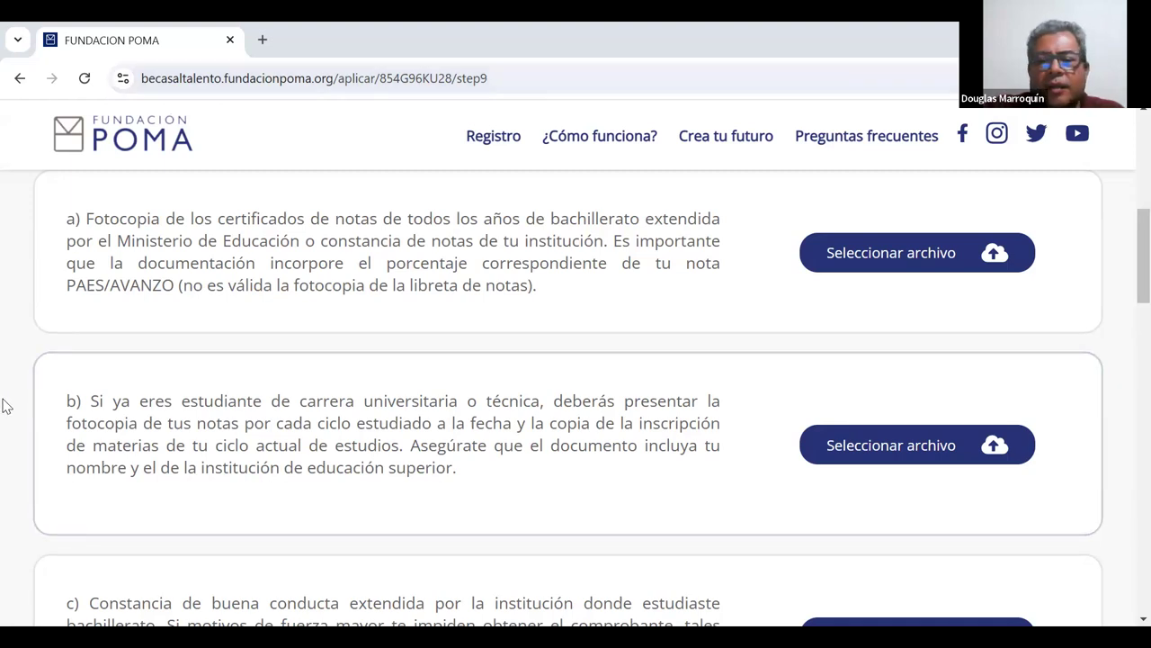
scroll(3, 406, "down", 2)
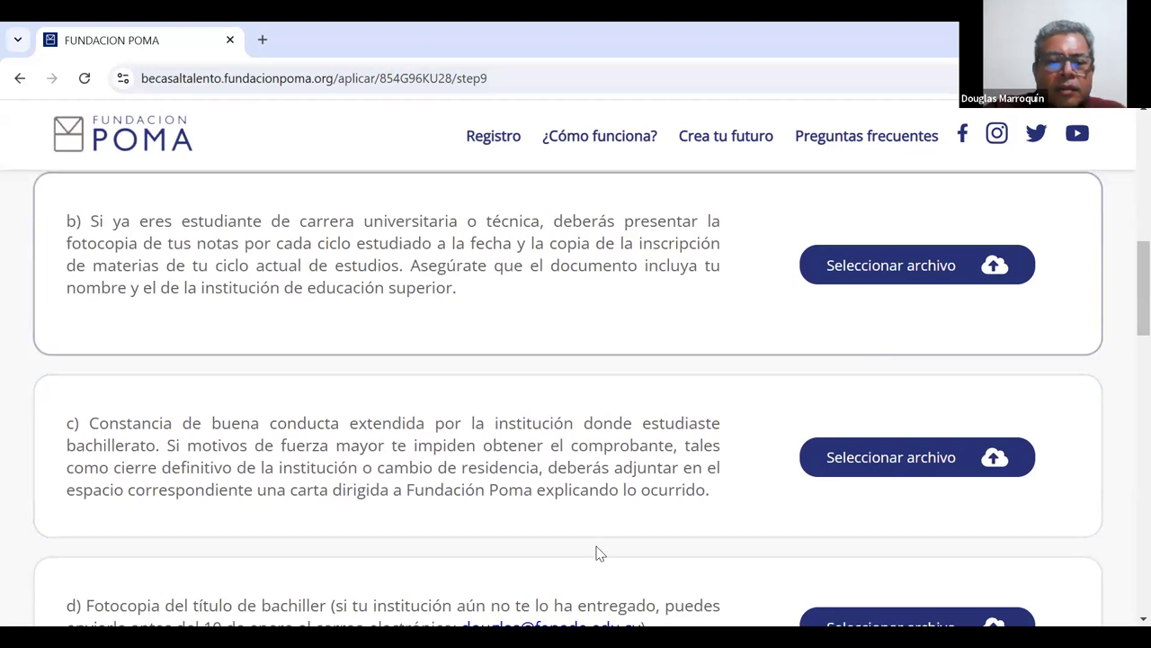
scroll(1126, 315, "down", 3)
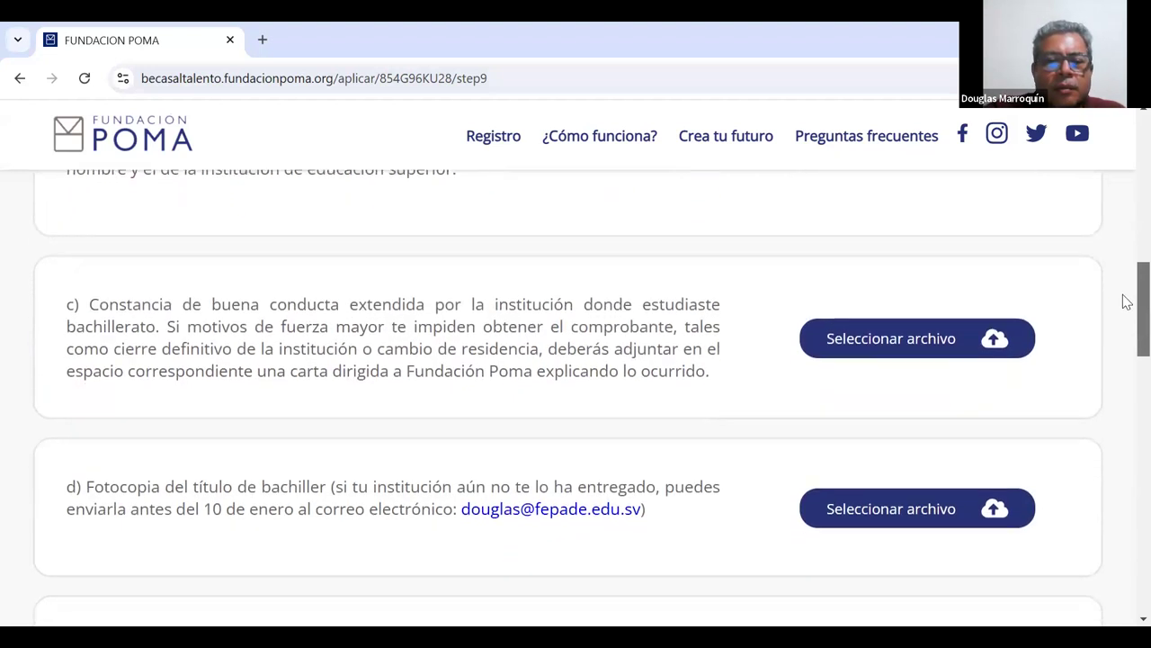
scroll(1126, 316, "down", 1)
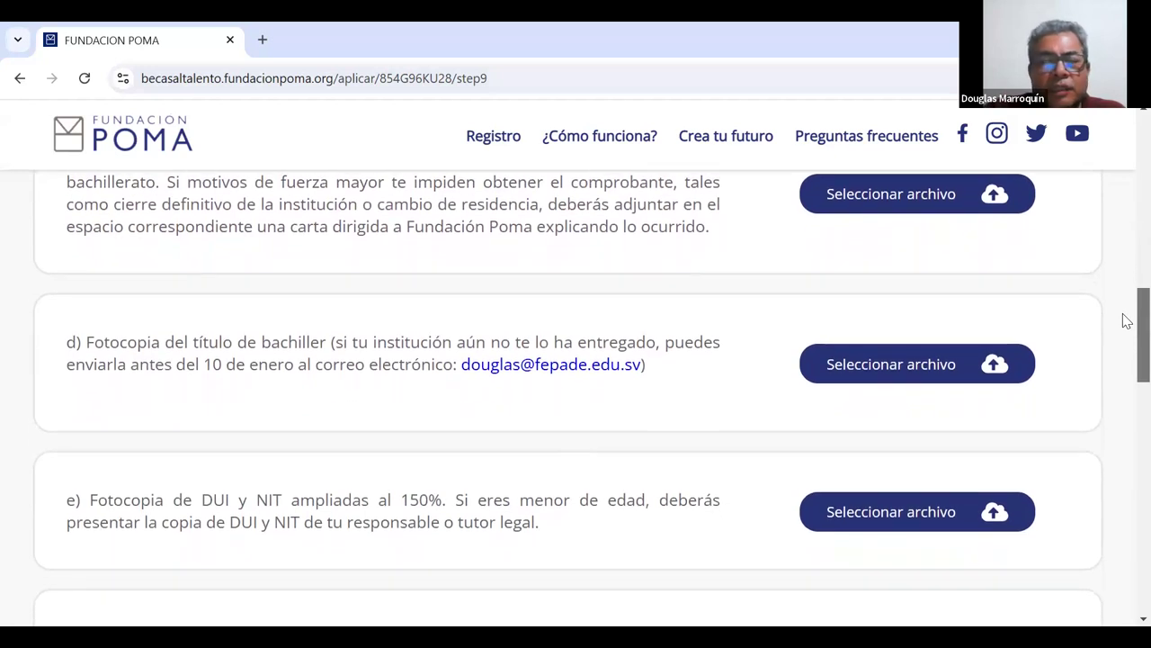
scroll(1126, 323, "down", 2)
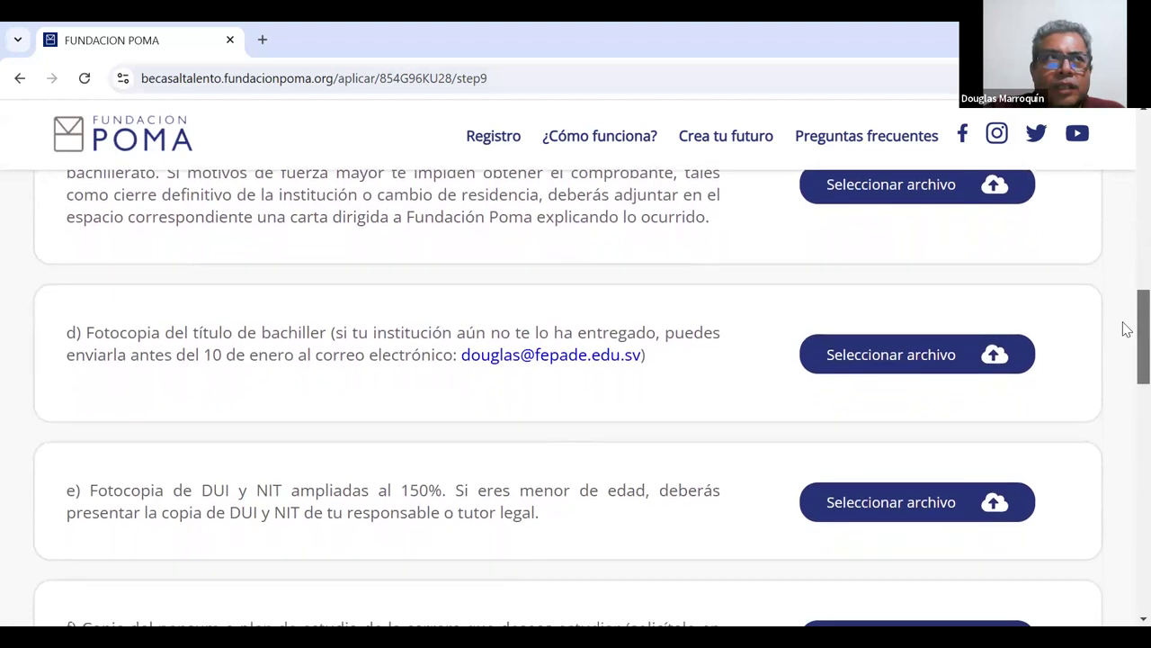